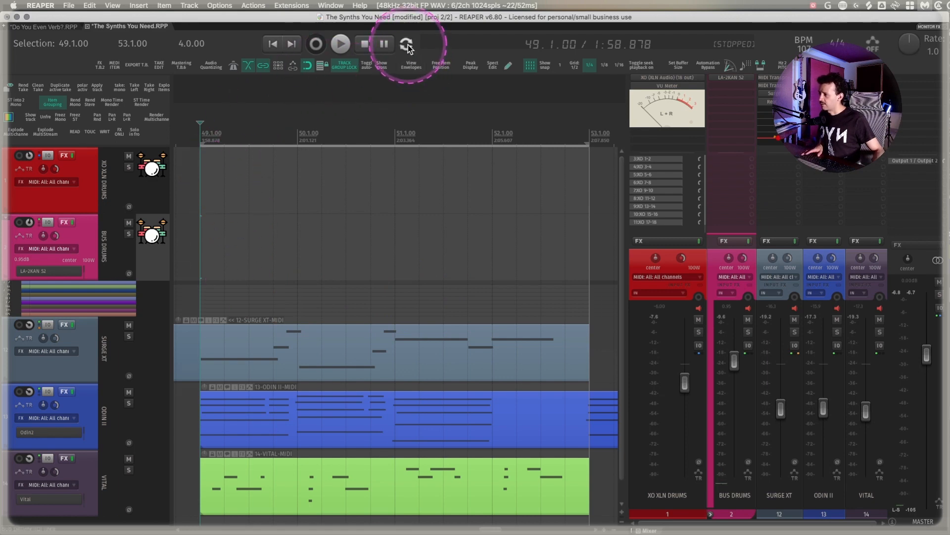
- Play the selected section, split the ODIN II item at the last beat of bar 52 and delete everything after the split
{"action": "key", "text": "space"}
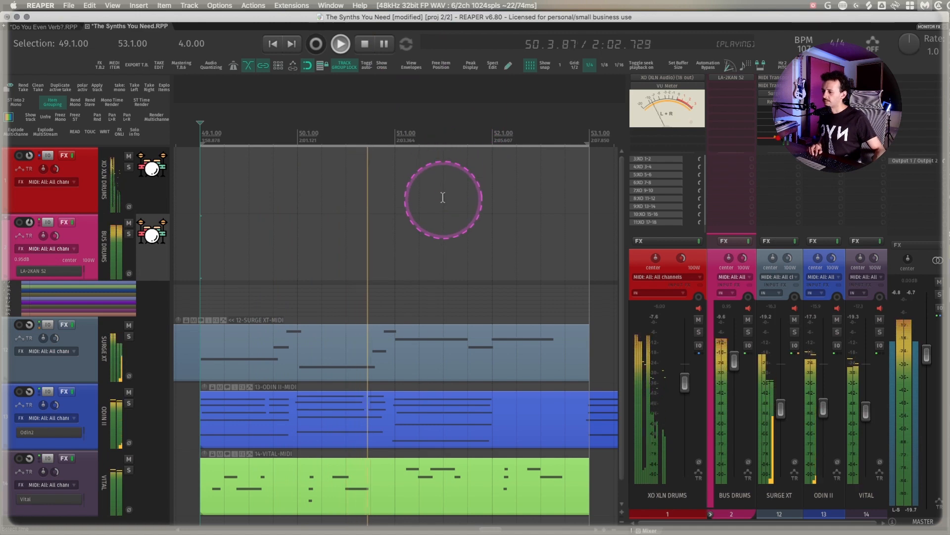
{"action": "left_click", "coordinate": [566, 405]}
{"action": "left_click", "coordinate": [595, 436]}
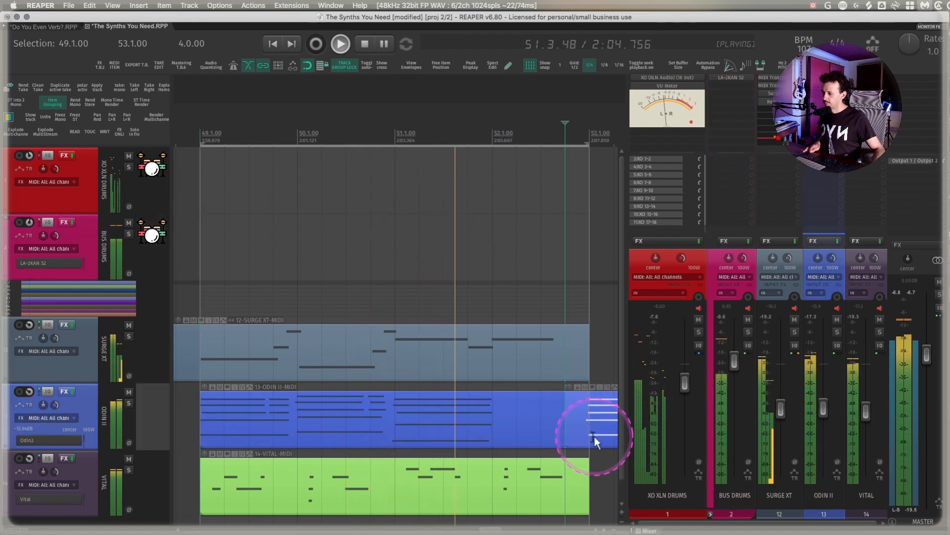
{"action": "key", "text": "Delete"}
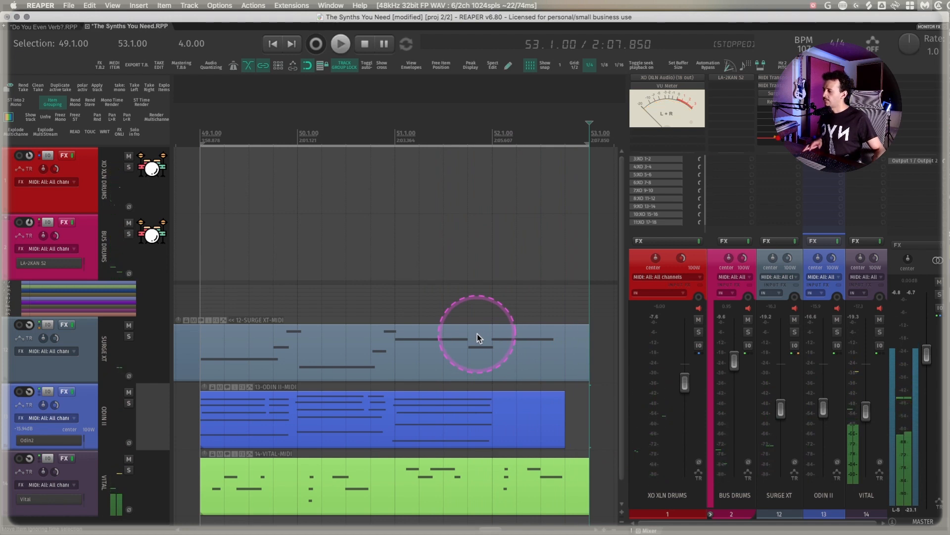
- Solo the SURGE XT track and open its Surge XT plugin window, placing it clear of the track controls
{"action": "key", "text": "F6"}
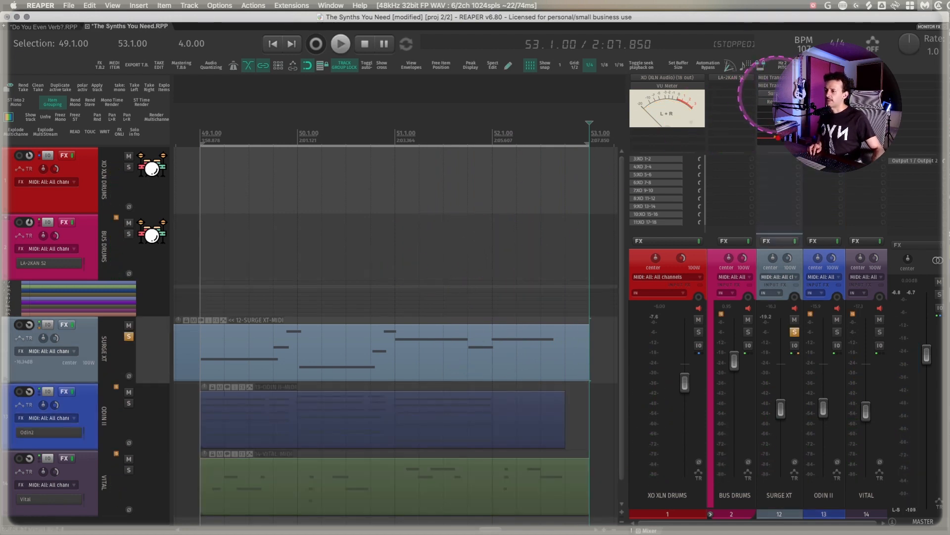
{"action": "left_click", "coordinate": [776, 93]}
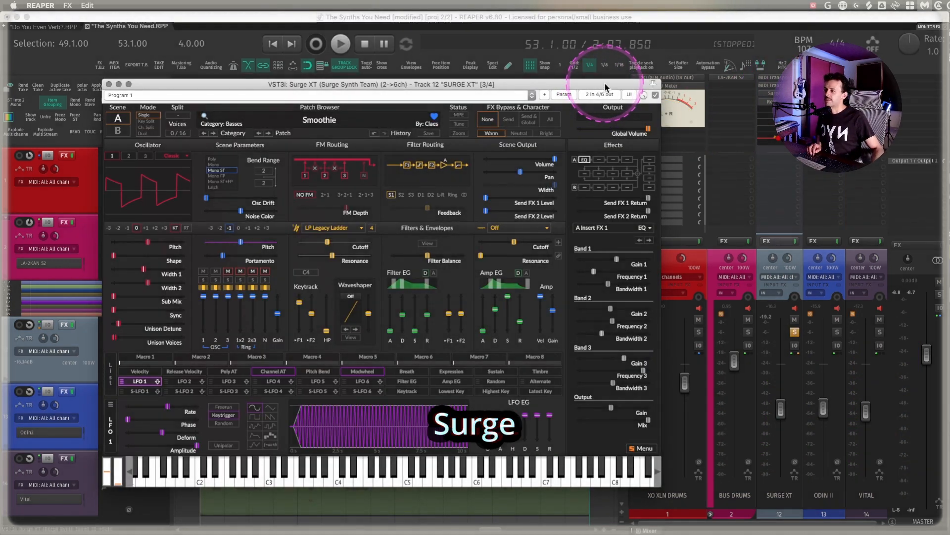
{"action": "left_click_drag", "start_coordinate": [605, 84], "coordinate": [647, 80]}
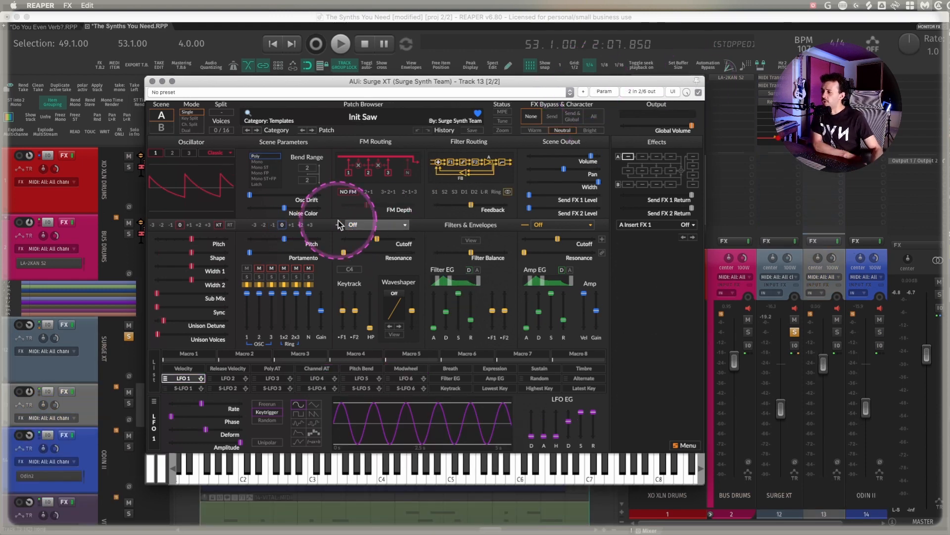
- Look through the Surge XT interface in different skins, including the Dub variant of Andromeda
{"action": "left_click", "coordinate": [694, 156]}
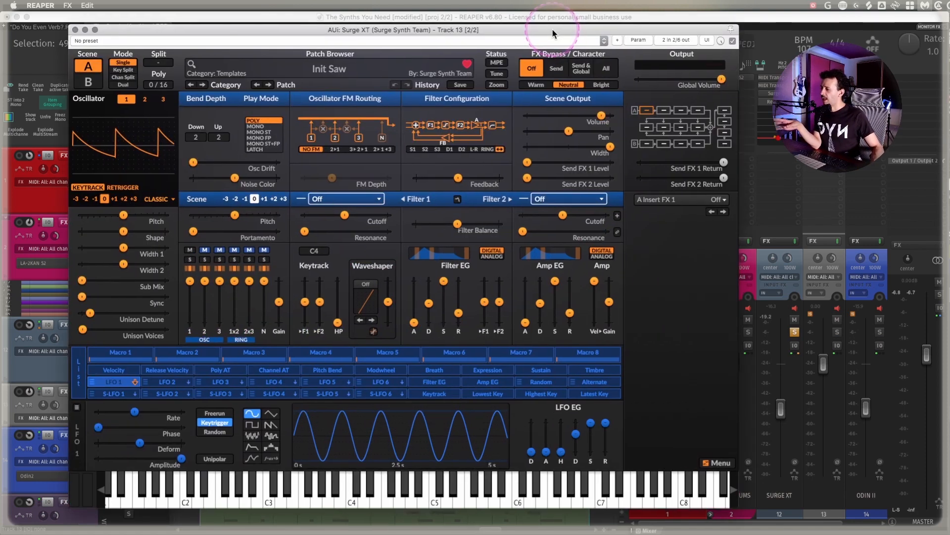
{"action": "left_click_drag", "start_coordinate": [553, 32], "coordinate": [546, 33]}
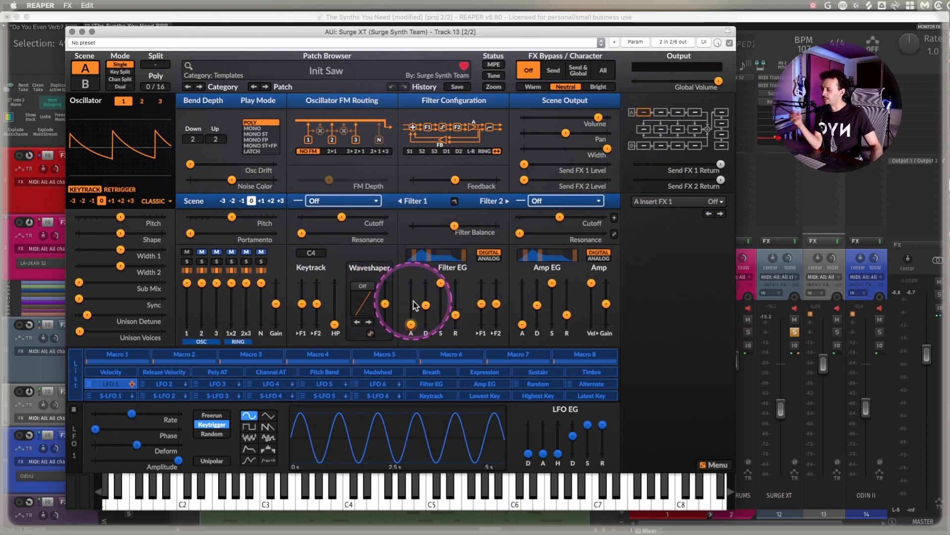
{"action": "mouse_move", "coordinate": [414, 305]}
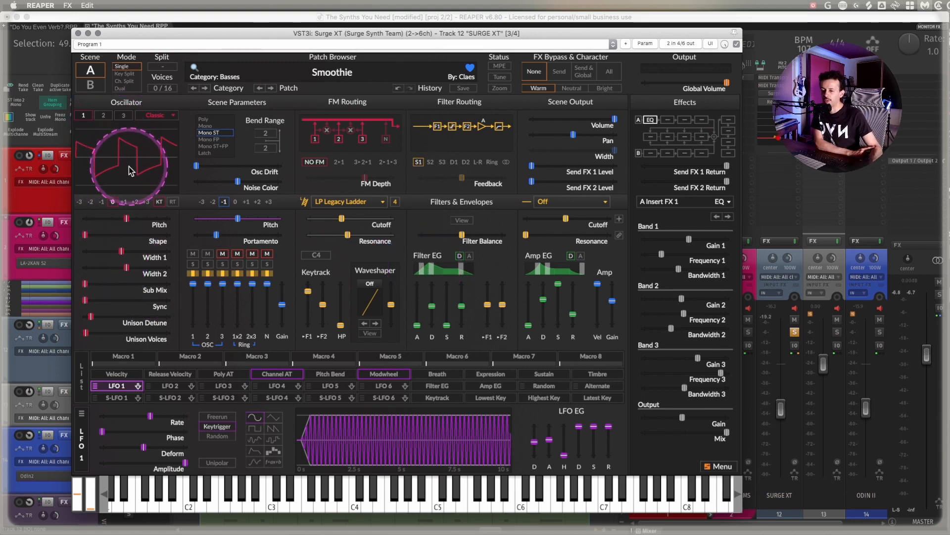
{"action": "left_click", "coordinate": [339, 162]}
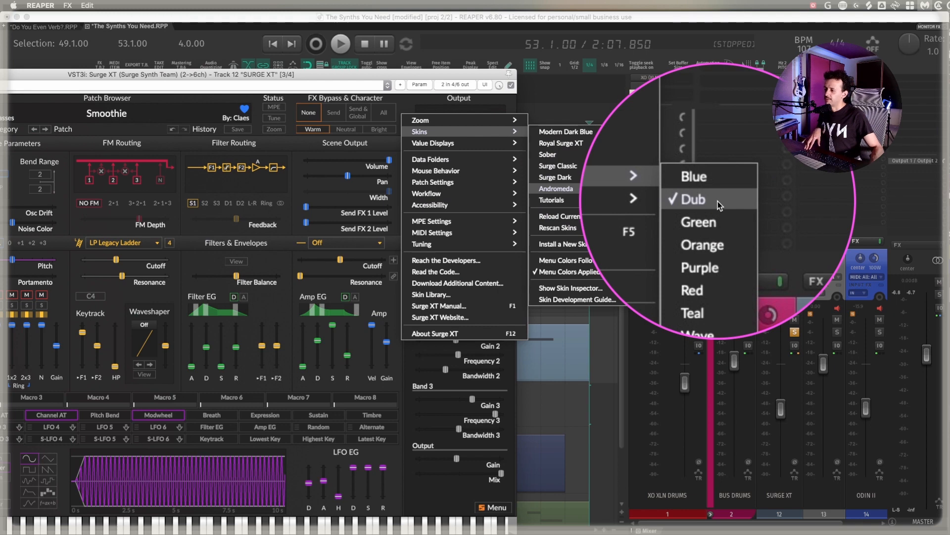
{"action": "left_click_drag", "start_coordinate": [485, 78], "coordinate": [662, 44]}
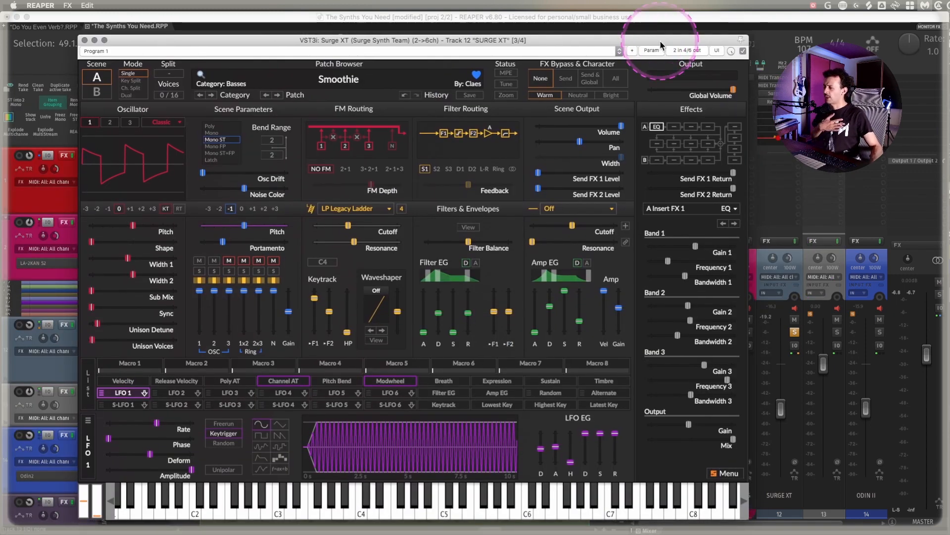
{"action": "left_click", "coordinate": [85, 39]}
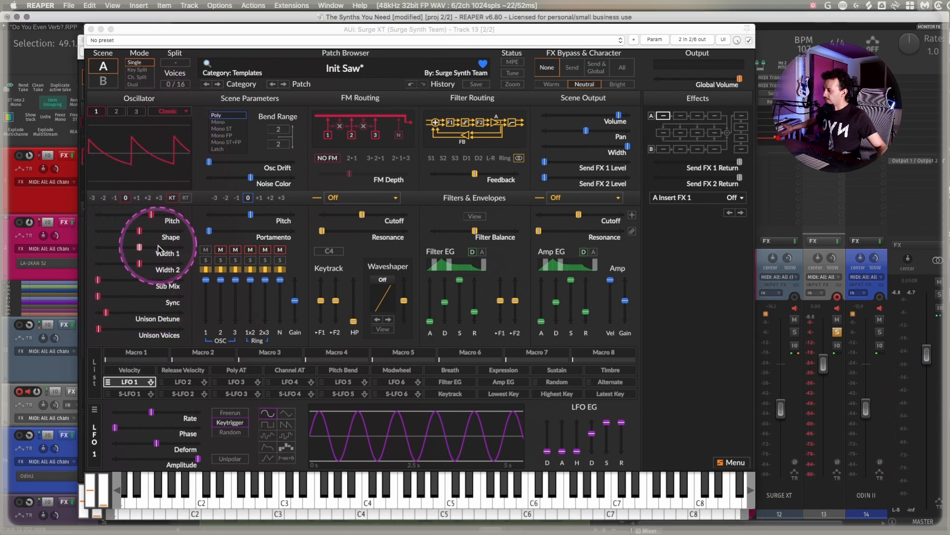
- Try oscillator 1 of the Init Saw patch at octaves -1, -2 and +2, and adjust its Pitch and Shape
{"action": "left_click", "coordinate": [115, 198]}
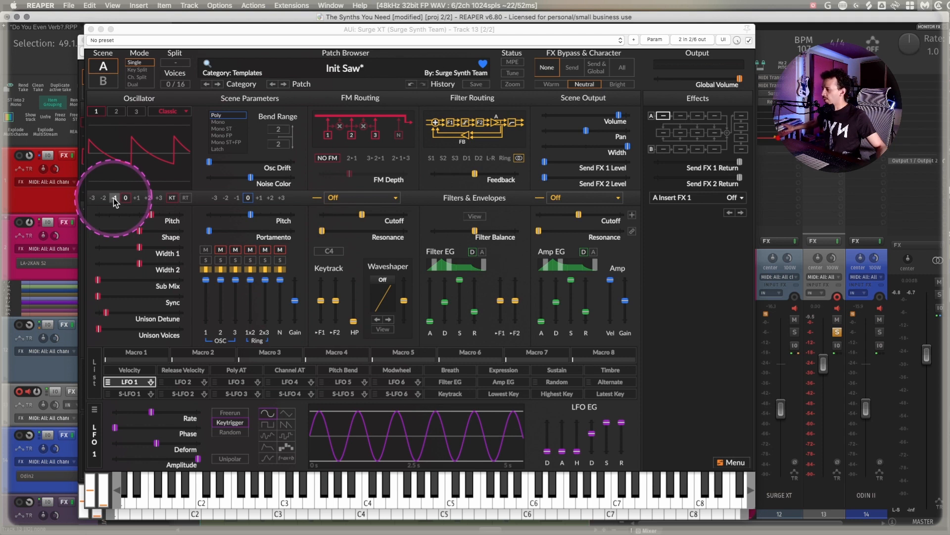
{"action": "left_click", "coordinate": [113, 199]}
{"action": "left_click", "coordinate": [103, 199]}
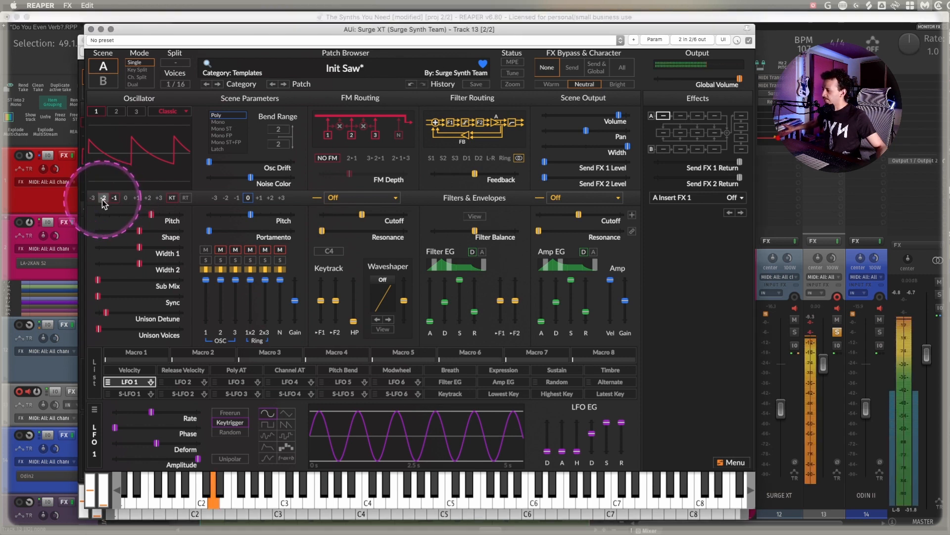
{"action": "left_click", "coordinate": [148, 198]}
{"action": "left_click_drag", "start_coordinate": [144, 215], "coordinate": [194, 230]}
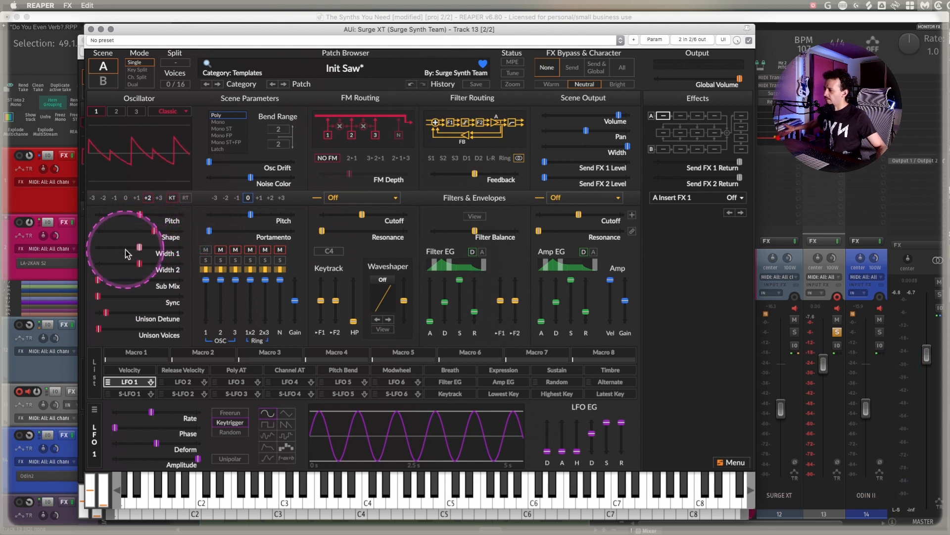
- Adjust oscillator 1's widths, set its Sub Mix to about 40 %, and thicken it with more Unison Detune and 10 Unison Voices
{"action": "left_click_drag", "start_coordinate": [335, 284], "coordinate": [227, 297]}
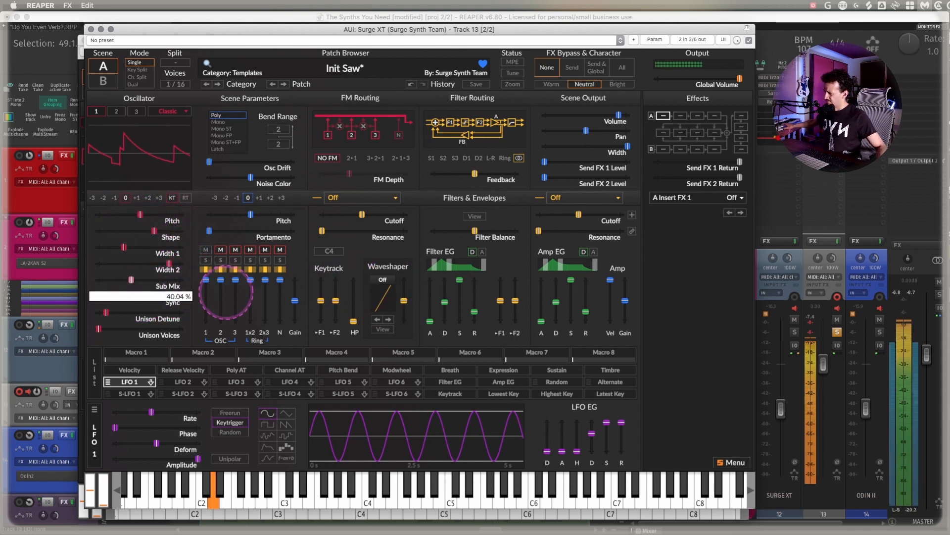
{"action": "left_click_drag", "start_coordinate": [106, 312], "coordinate": [154, 313]}
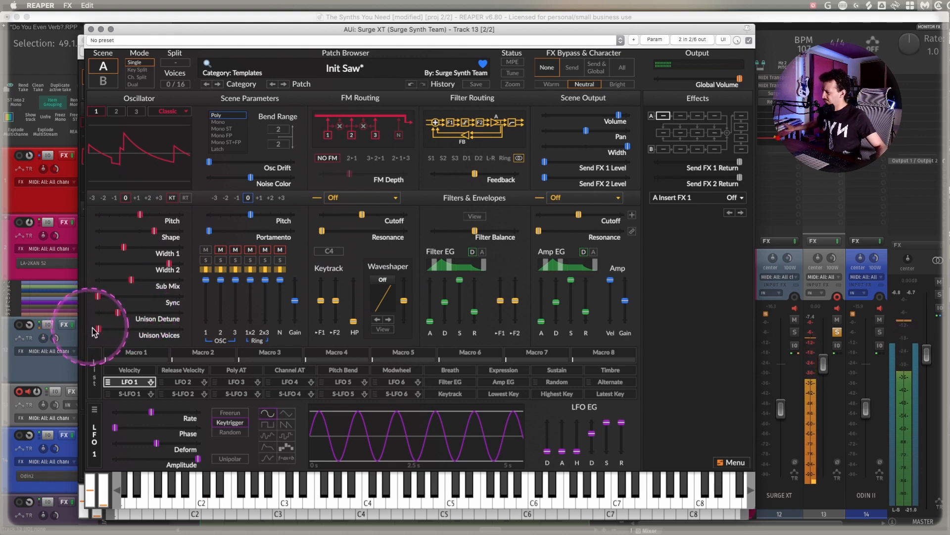
{"action": "left_click_drag", "start_coordinate": [101, 338], "coordinate": [149, 336]}
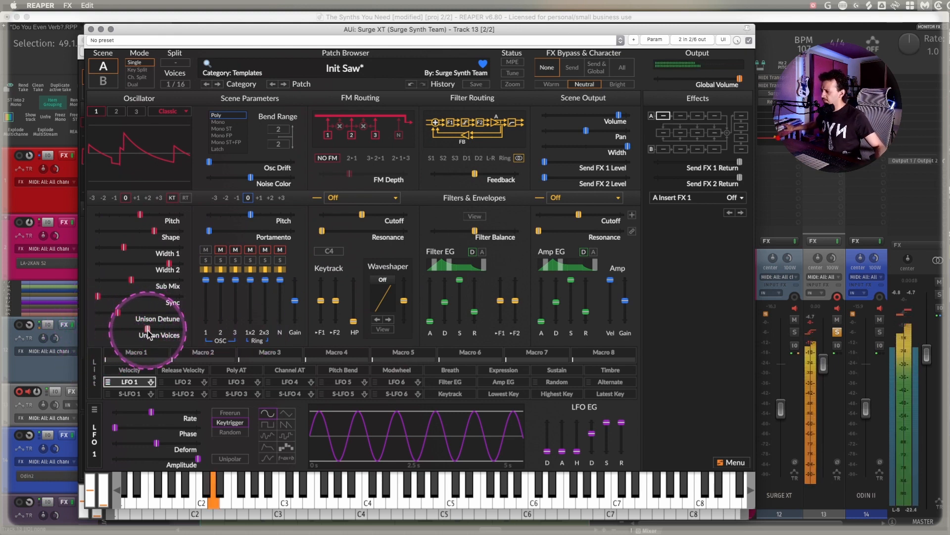
{"action": "mouse_move", "coordinate": [150, 332]}
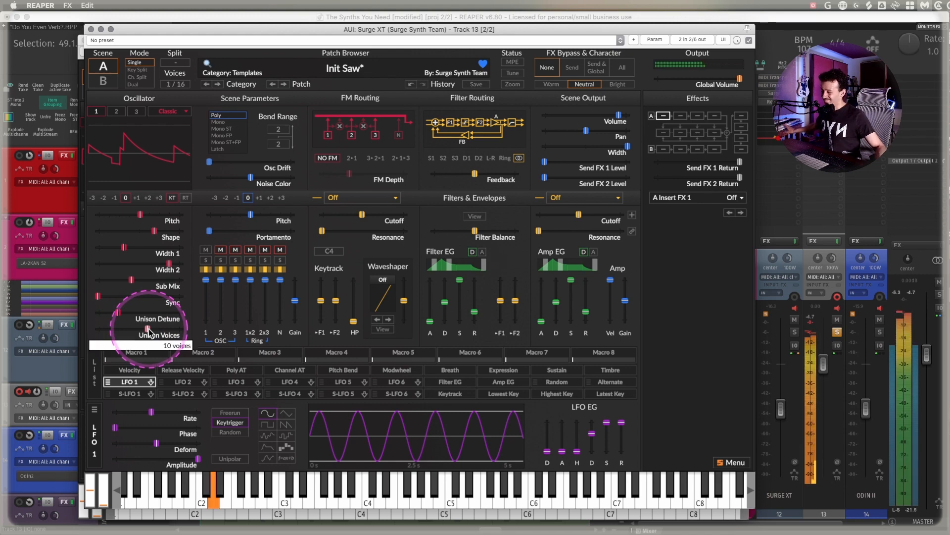
{"action": "left_click_drag", "start_coordinate": [150, 332], "coordinate": [150, 332]}
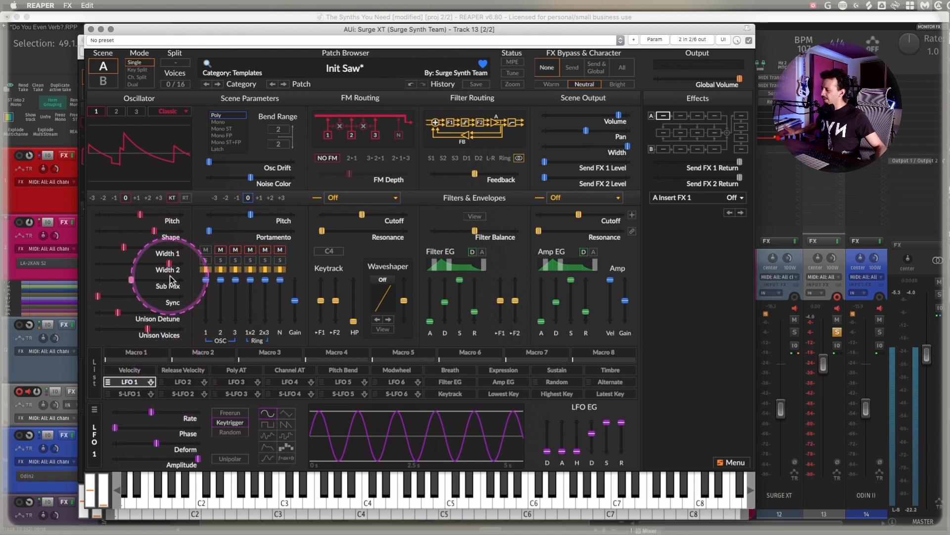
{"action": "mouse_move", "coordinate": [215, 244]}
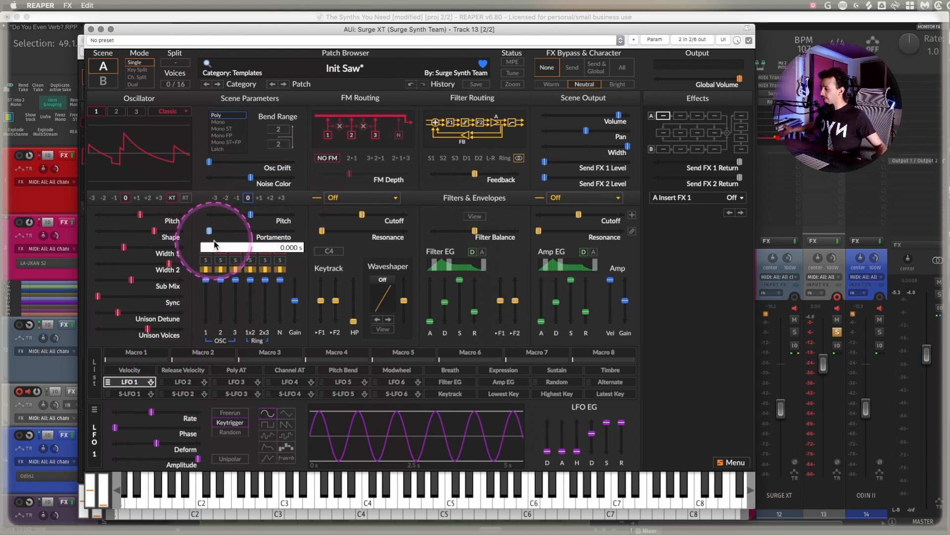
{"action": "left_click", "coordinate": [205, 260]}
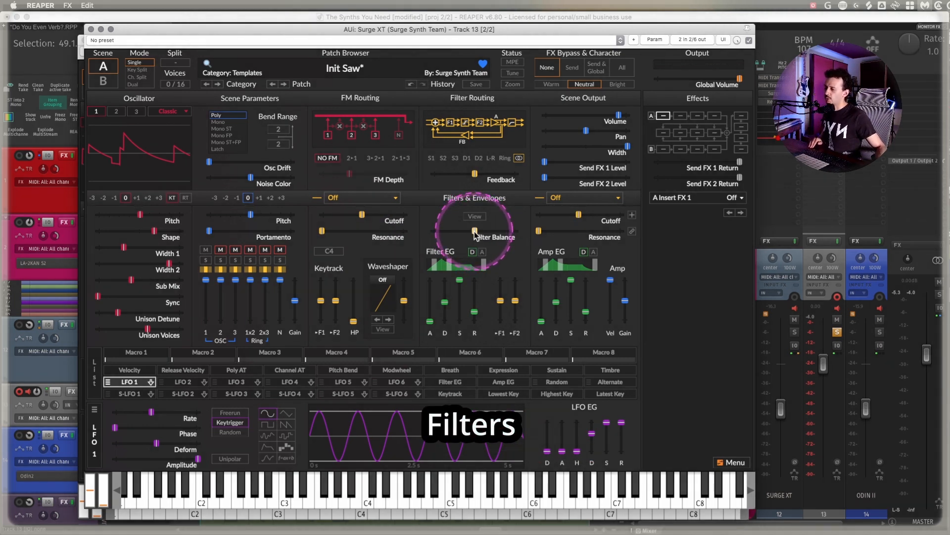
- Set the Filter Balance to -100 % and configure filter 1 as an LP 12 dB with the Driven subtype
{"action": "left_click_drag", "start_coordinate": [475, 232], "coordinate": [374, 210]}
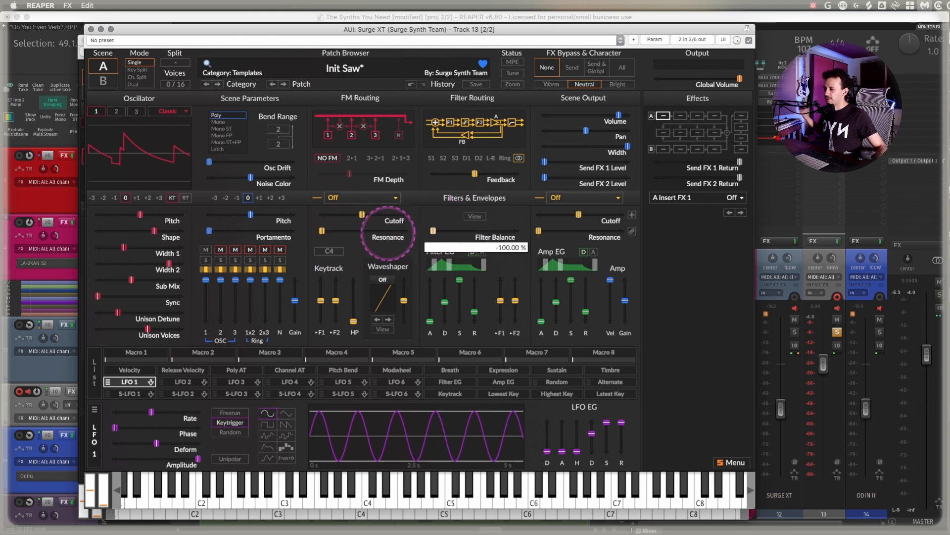
{"action": "left_click", "coordinate": [387, 198]}
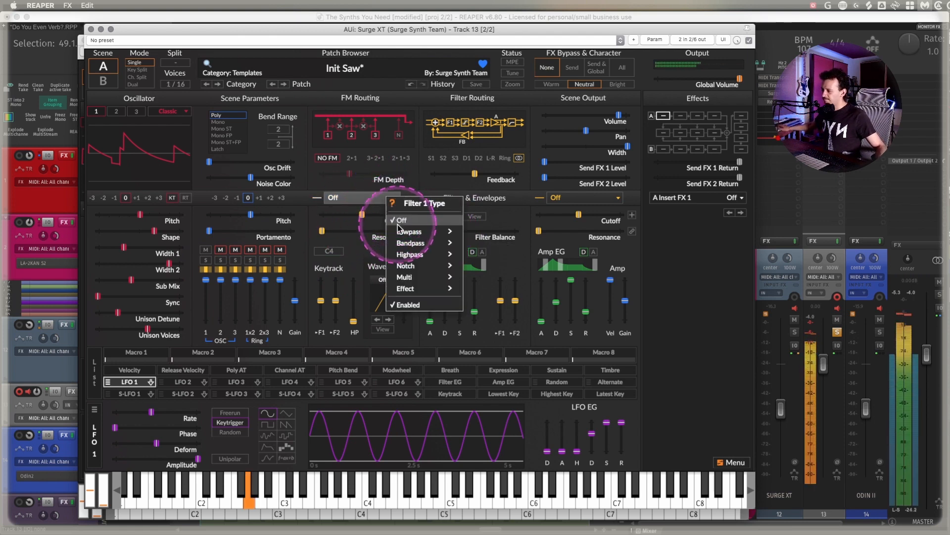
{"action": "mouse_move", "coordinate": [431, 231]}
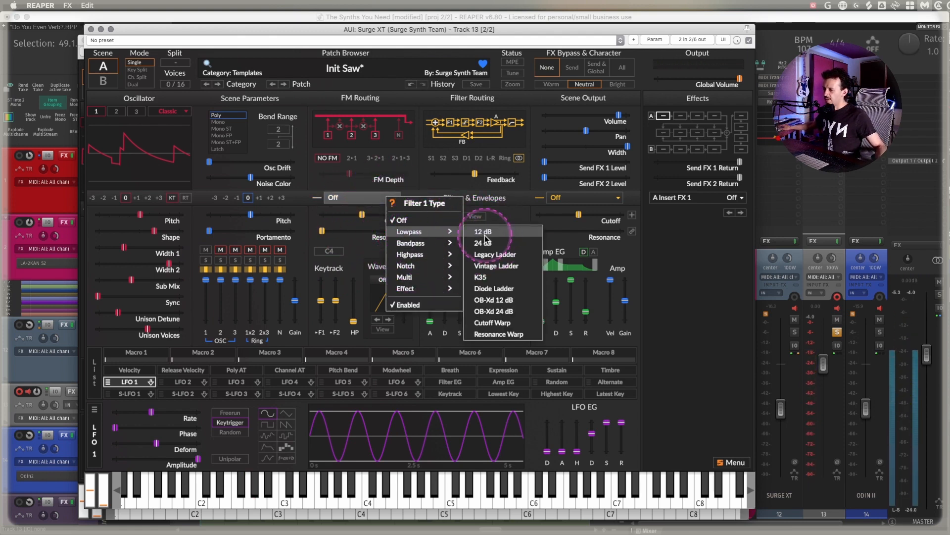
{"action": "left_click", "coordinate": [485, 233]}
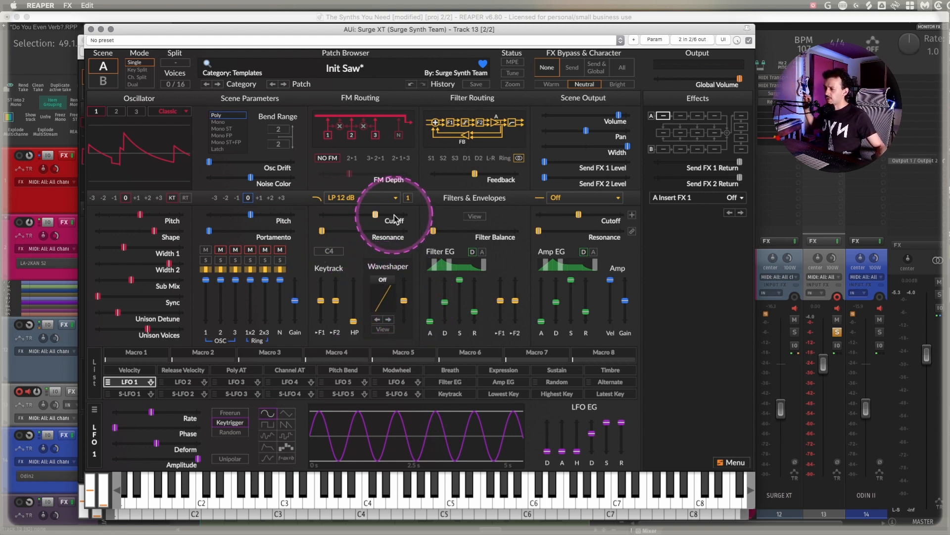
{"action": "left_click", "coordinate": [409, 199]}
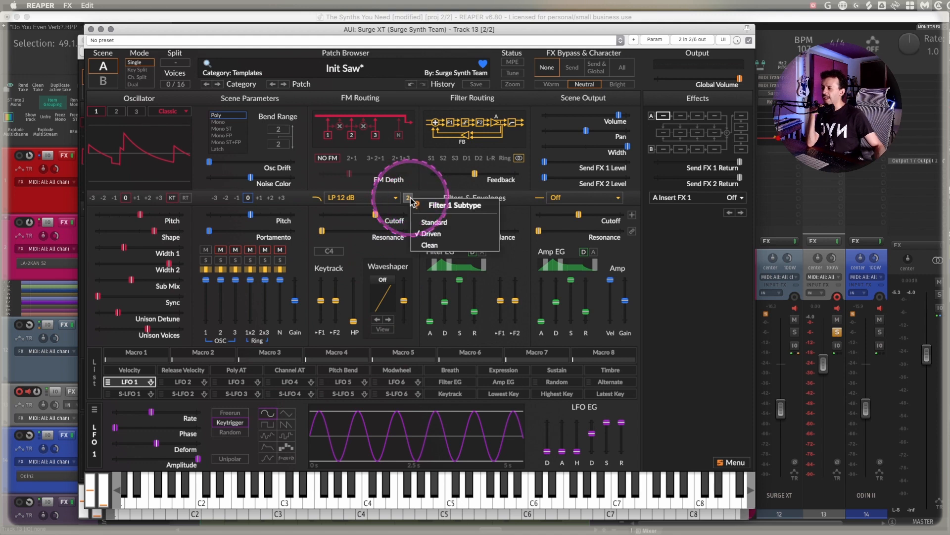
{"action": "left_click", "coordinate": [415, 264]}
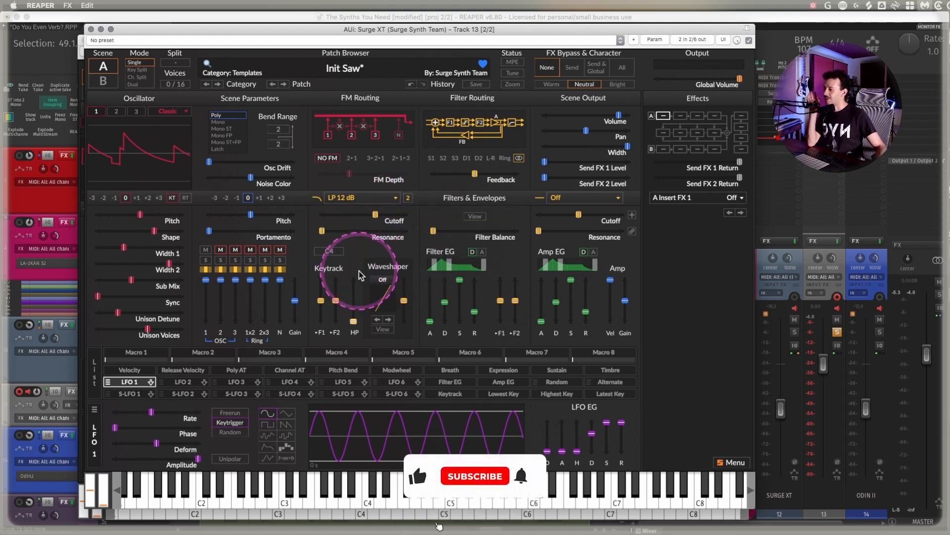
- Set the waveshaper type to Medium and raise its drive
{"action": "left_click", "coordinate": [384, 279]}
{"action": "mouse_move", "coordinate": [412, 314]}
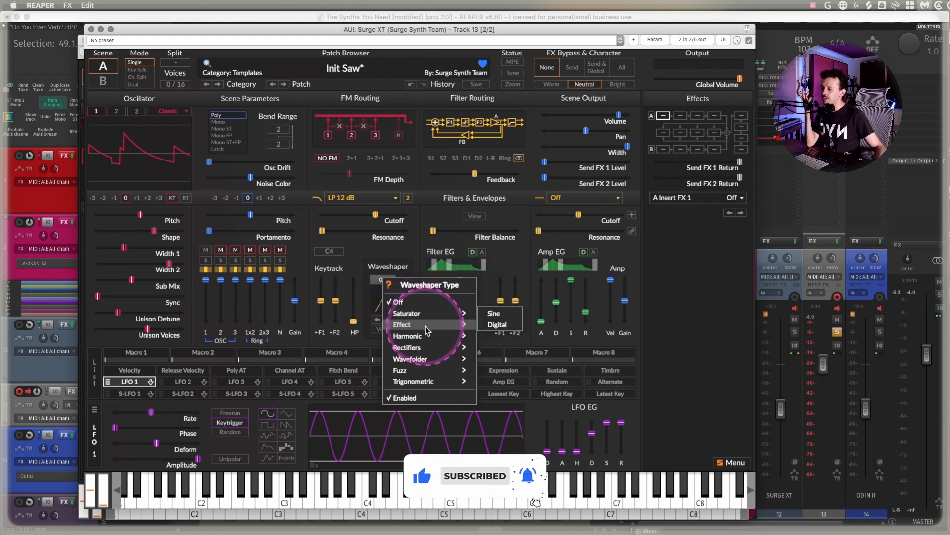
{"action": "left_click", "coordinate": [499, 280]}
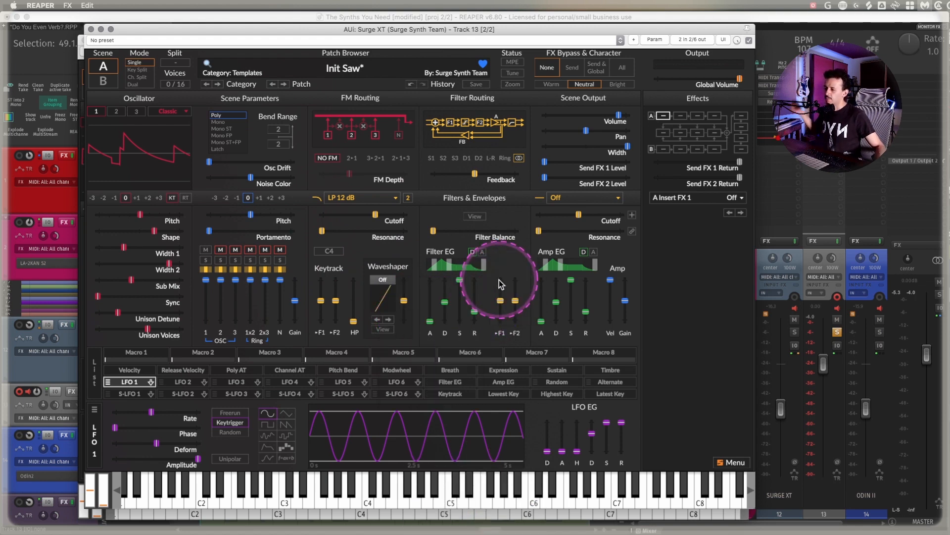
{"action": "left_click_drag", "start_coordinate": [400, 295], "coordinate": [402, 241]}
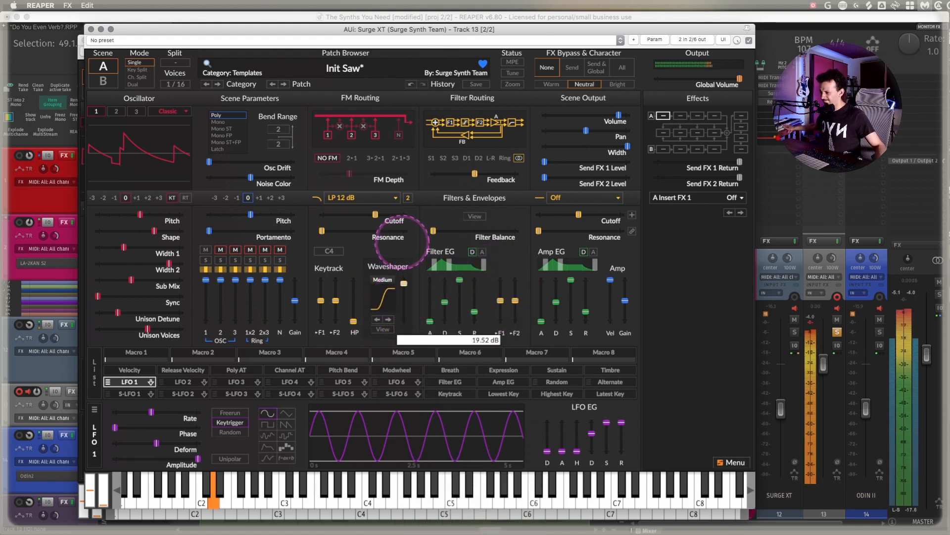
{"action": "mouse_move", "coordinate": [405, 283]}
{"action": "left_mouse_down"}
{"action": "mouse_move", "coordinate": [402, 258]}
{"action": "mouse_move", "coordinate": [402, 300]}
{"action": "mouse_move", "coordinate": [406, 278]}
{"action": "left_mouse_up"}
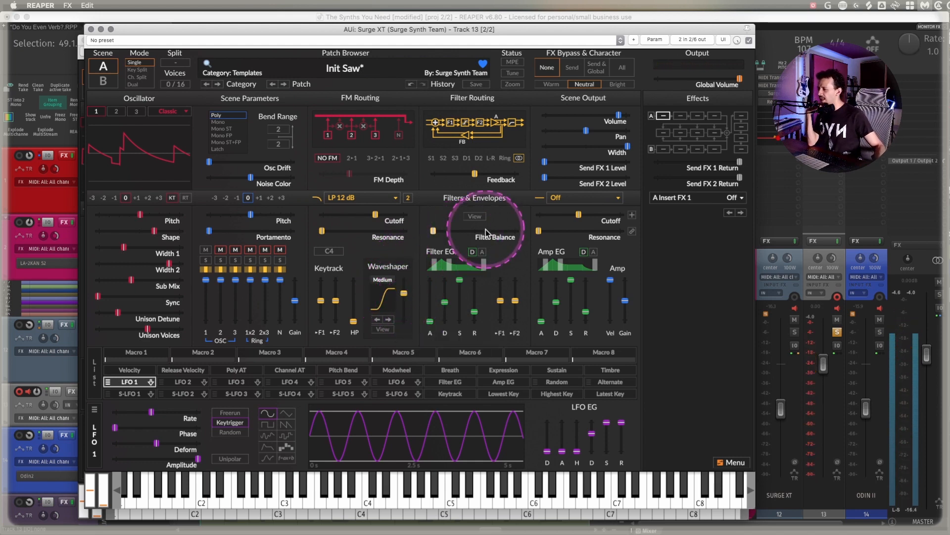
- Shorten the Filter EG's decay and move the Filter Balance fully back towards filter 1
{"action": "mouse_move", "coordinate": [430, 320]}
{"action": "left_mouse_down"}
{"action": "mouse_move", "coordinate": [429, 246]}
{"action": "mouse_move", "coordinate": [444, 331]}
{"action": "left_mouse_up"}
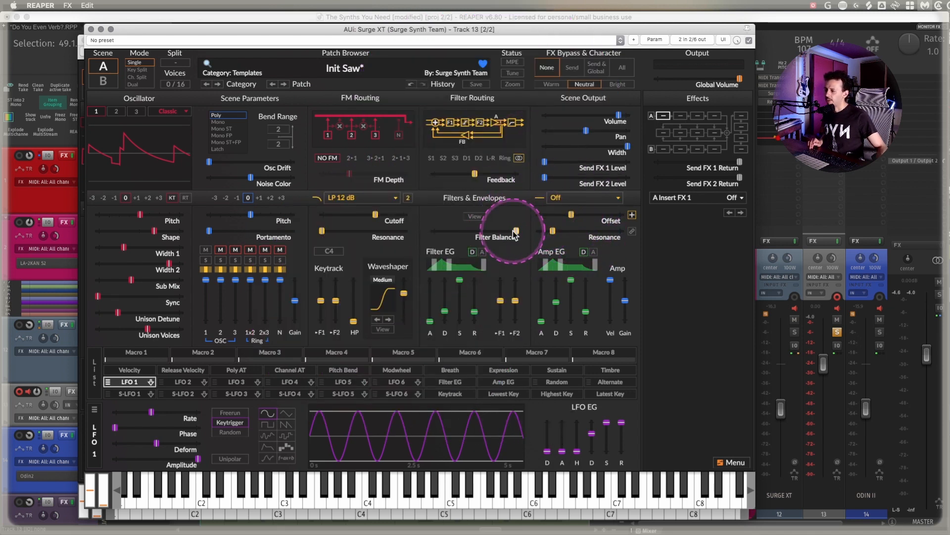
{"action": "left_click_drag", "start_coordinate": [516, 231], "coordinate": [445, 233]}
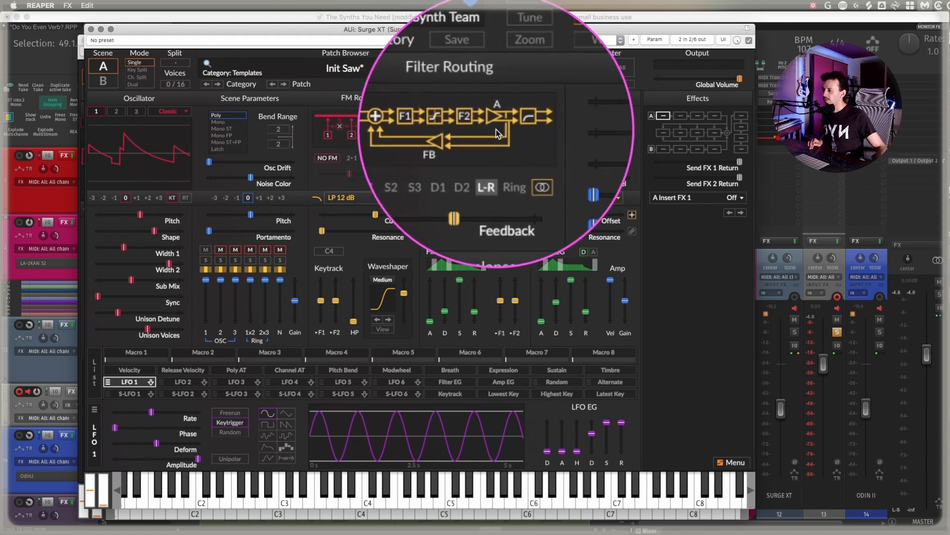
- Raise the Amp EG's attack slightly and switch that envelope to analog mode
{"action": "left_click_drag", "start_coordinate": [541, 321], "coordinate": [541, 319]}
{"action": "left_click", "coordinate": [593, 253]}
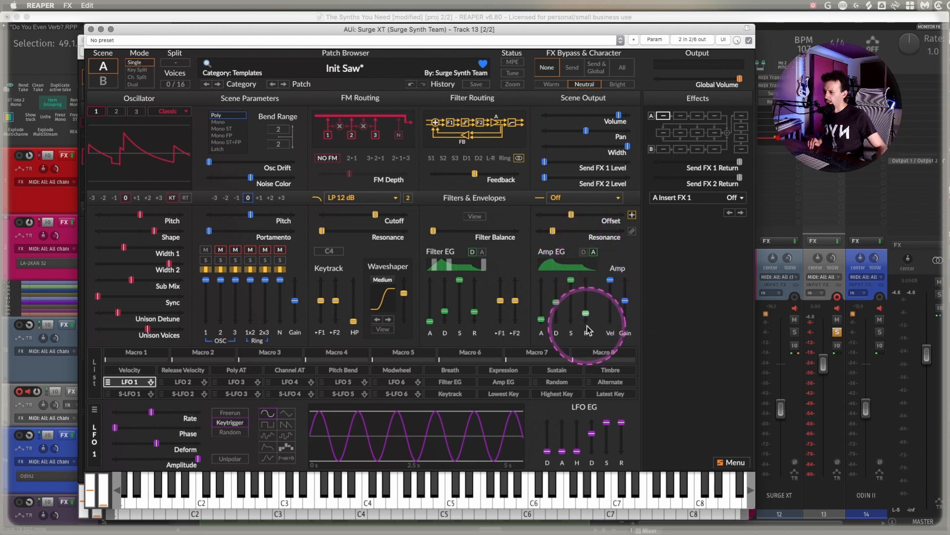
- Lengthen the Amp EG's release and sweep the filter Feedback in both directions, leaving it at a positive amount
{"action": "mouse_move", "coordinate": [586, 312]}
{"action": "left_mouse_down"}
{"action": "mouse_move", "coordinate": [585, 296]}
{"action": "mouse_move", "coordinate": [557, 313]}
{"action": "mouse_move", "coordinate": [585, 299]}
{"action": "left_mouse_up"}
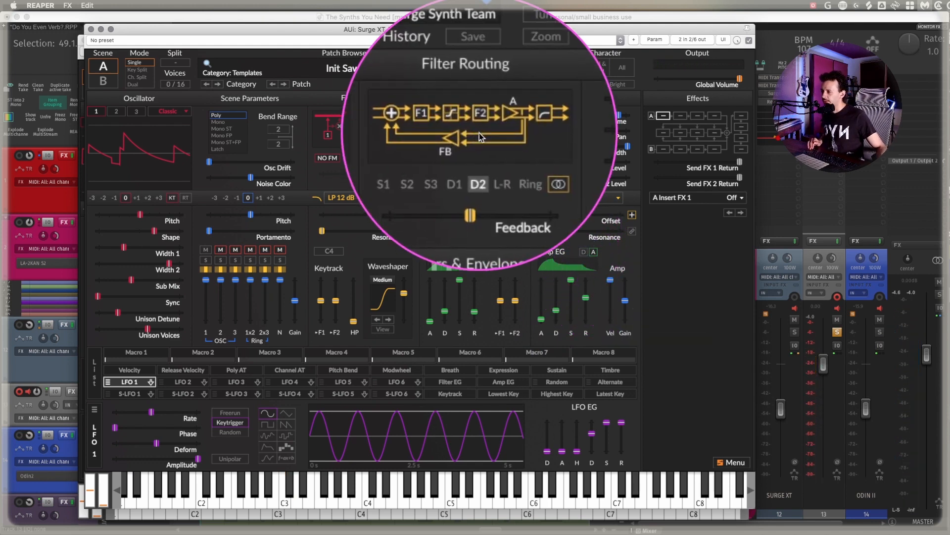
{"action": "scroll", "coordinate": [471, 138], "scroll_direction": "up", "scroll_amount": 2}
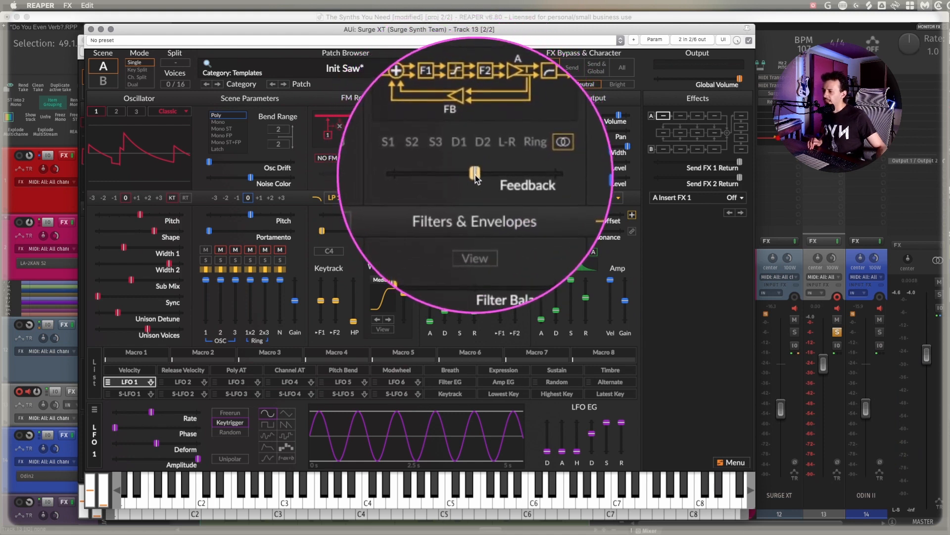
{"action": "mouse_move", "coordinate": [475, 177]}
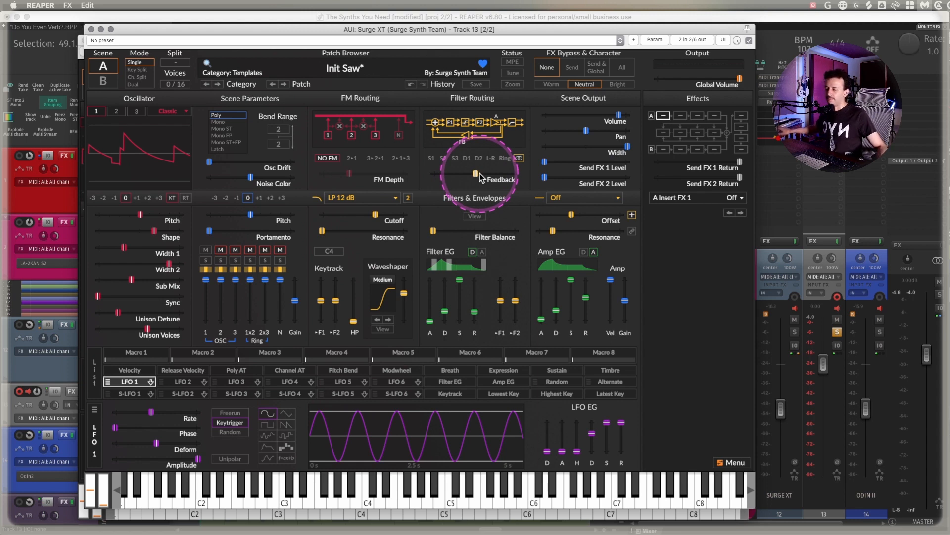
{"action": "left_click_drag", "start_coordinate": [479, 174], "coordinate": [553, 171]}
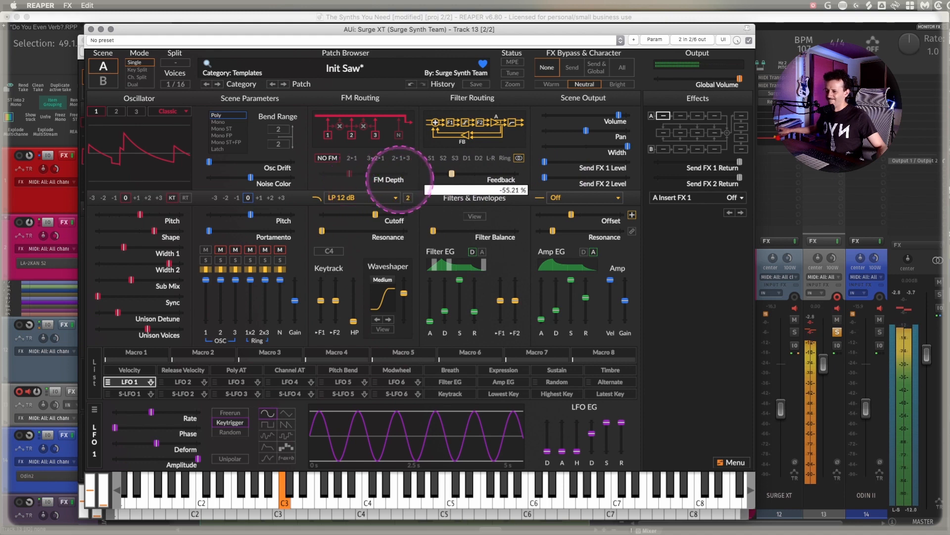
{"action": "left_click_drag", "start_coordinate": [400, 179], "coordinate": [481, 174]}
- Try several filter routing configurations, including D1, and set the routing to S3
{"action": "left_click", "coordinate": [491, 157]}
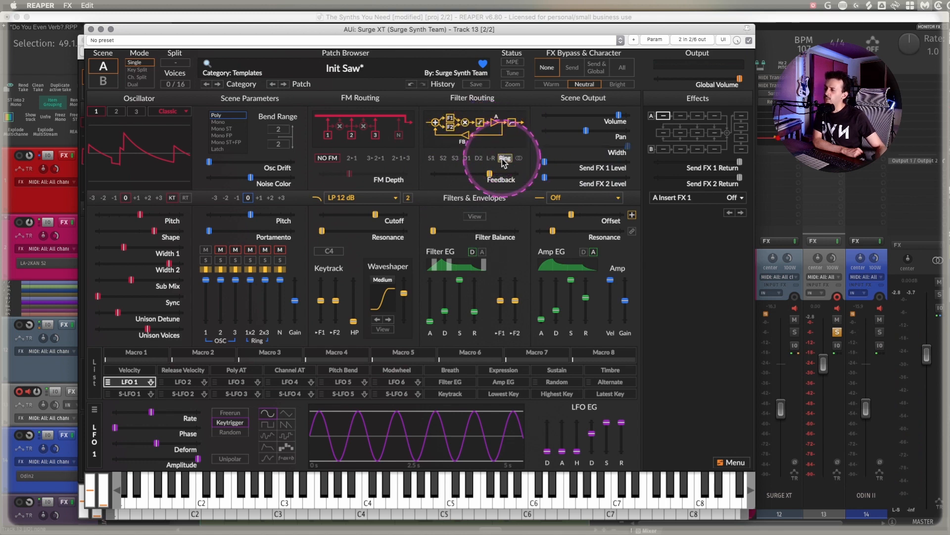
{"action": "left_click", "coordinate": [491, 158]}
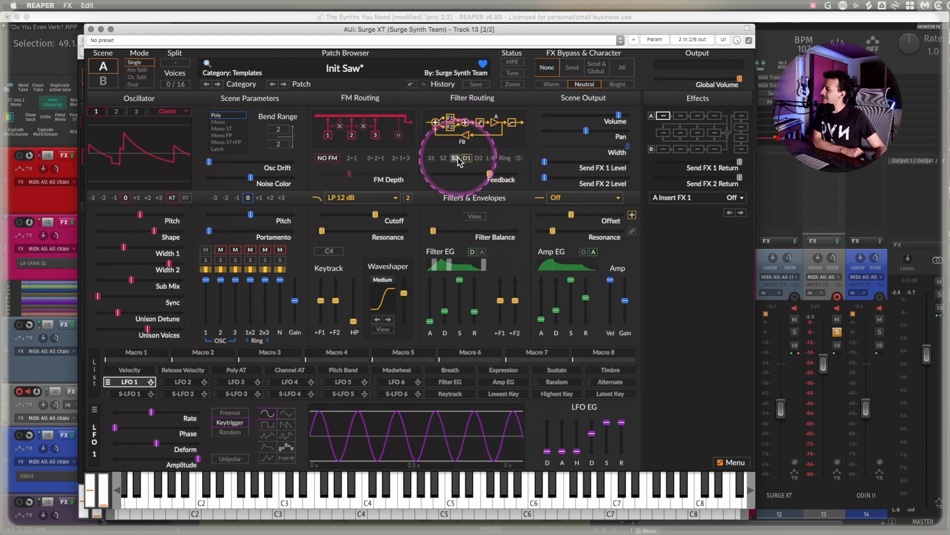
{"action": "left_click", "coordinate": [455, 158]}
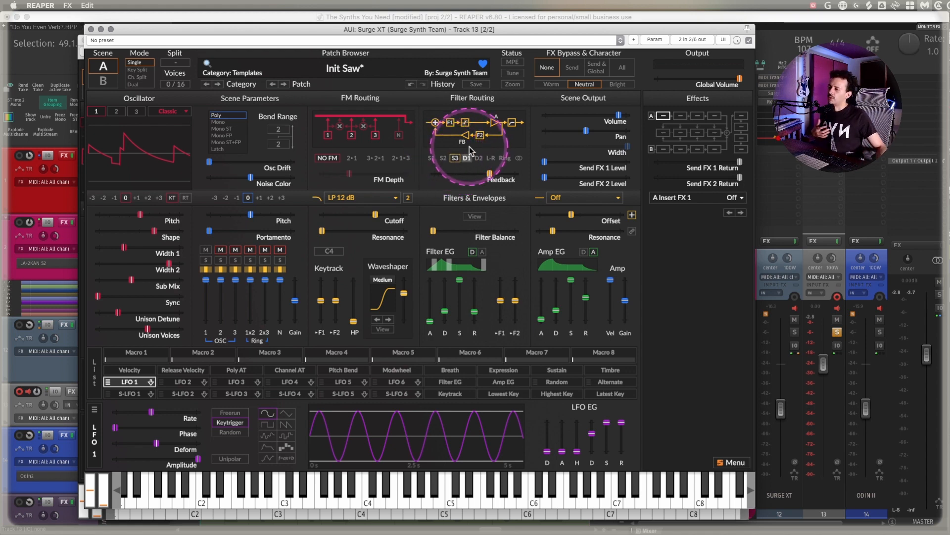
- Set filter 2 to the 12 dB bandpass type with absolute cutoff, and raise its cutoff and resonance
{"action": "left_click", "coordinate": [564, 198]}
{"action": "mouse_move", "coordinate": [609, 243]}
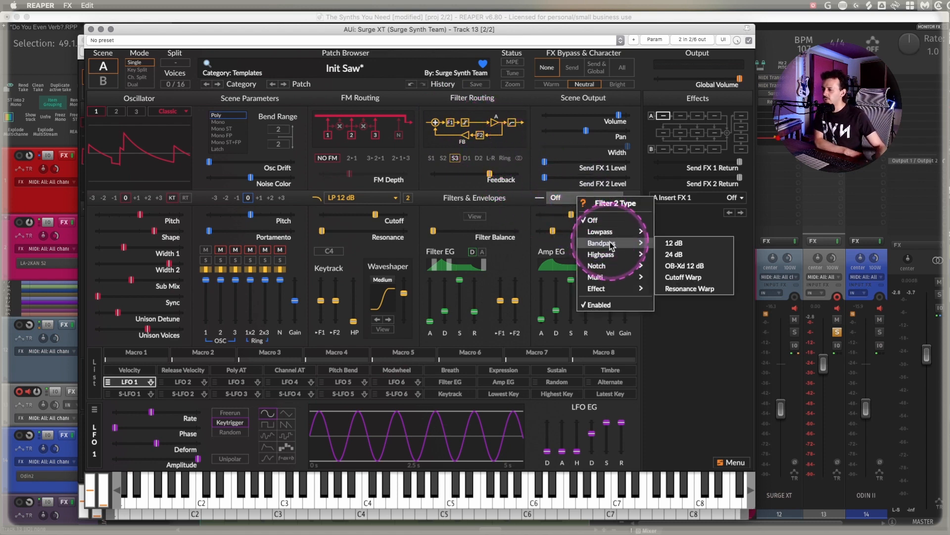
{"action": "left_click", "coordinate": [673, 243]}
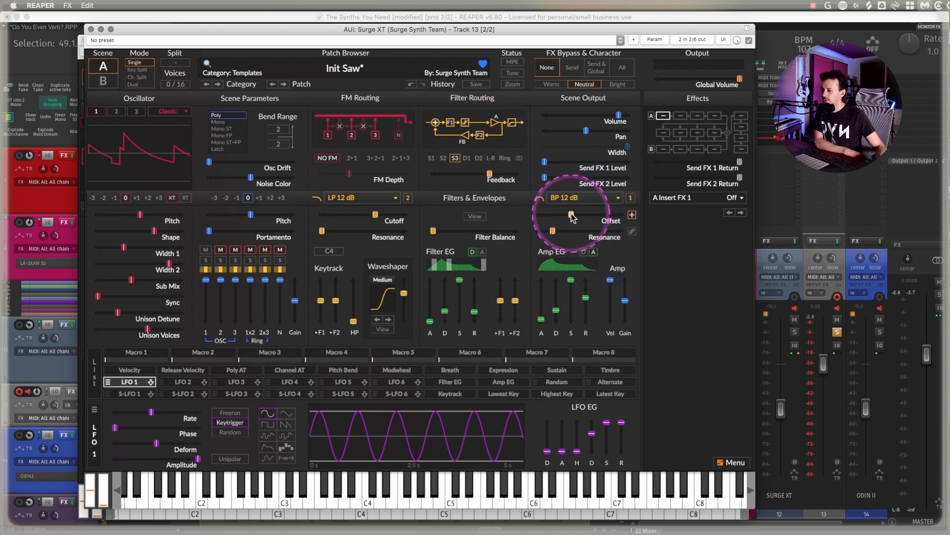
{"action": "mouse_move", "coordinate": [570, 214]}
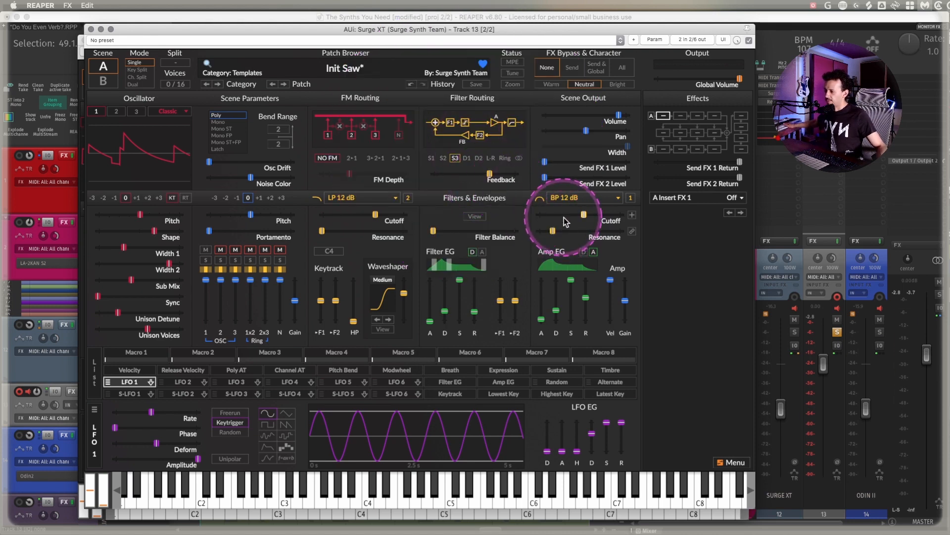
{"action": "left_click_drag", "start_coordinate": [552, 231], "coordinate": [586, 231]}
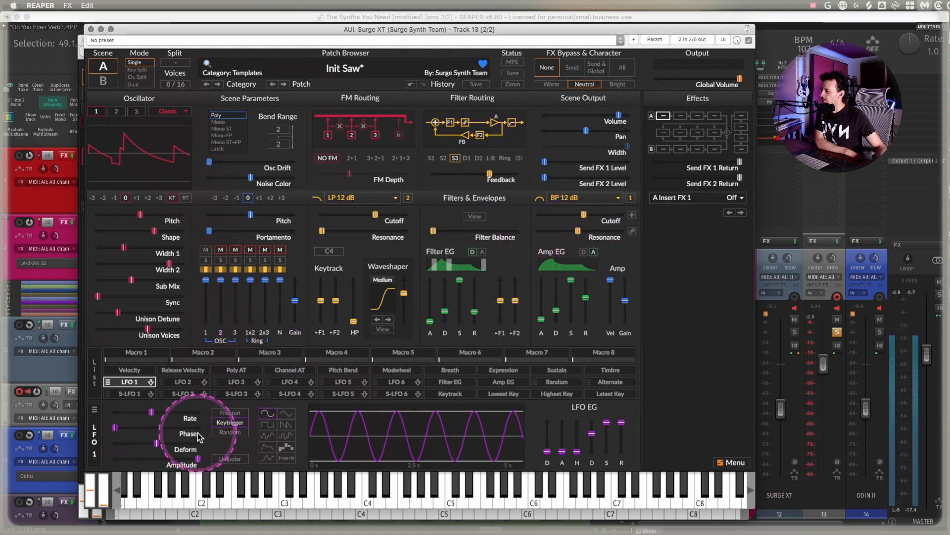
- Assign LFO 1 as a modulator of filter 2's cutoff and leave modulation assignment mode
{"action": "left_click", "coordinate": [123, 384]}
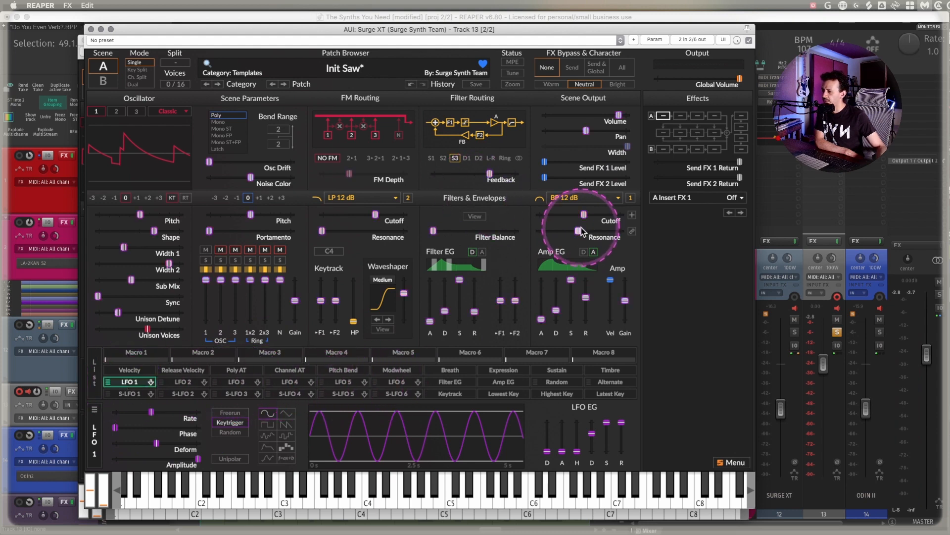
{"action": "left_click_drag", "start_coordinate": [577, 231], "coordinate": [512, 217]}
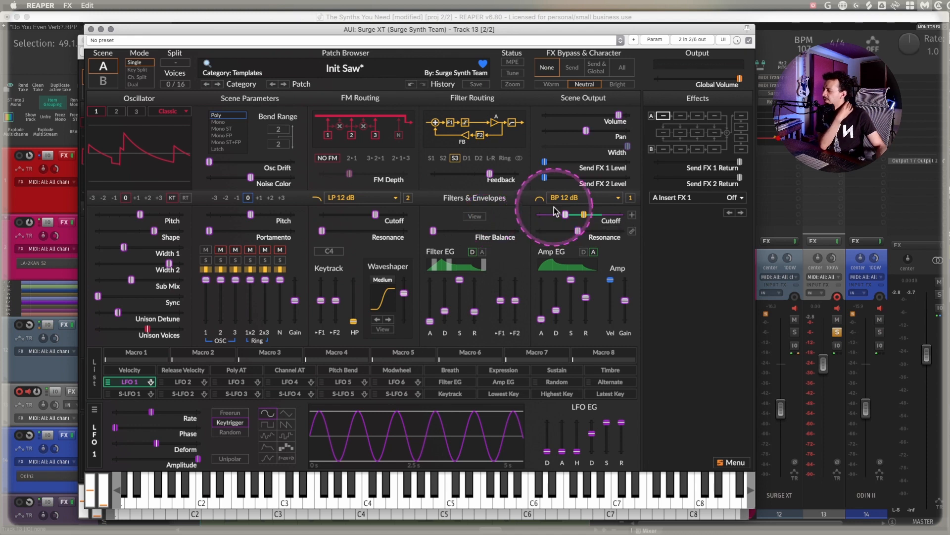
{"action": "left_click", "coordinate": [128, 382]}
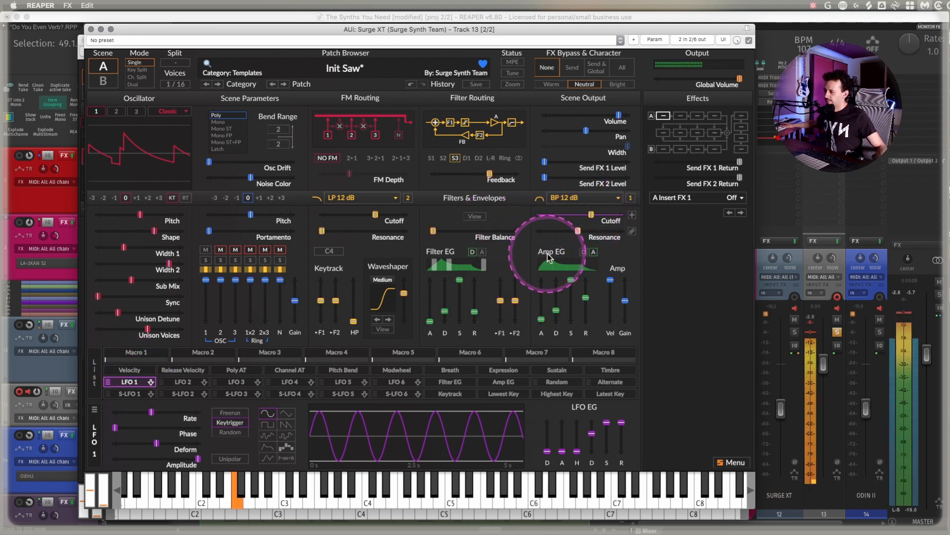
- Make LFO 1 unipolar and check its modulation range on filter 2's cutoff
{"action": "left_click", "coordinate": [231, 459]}
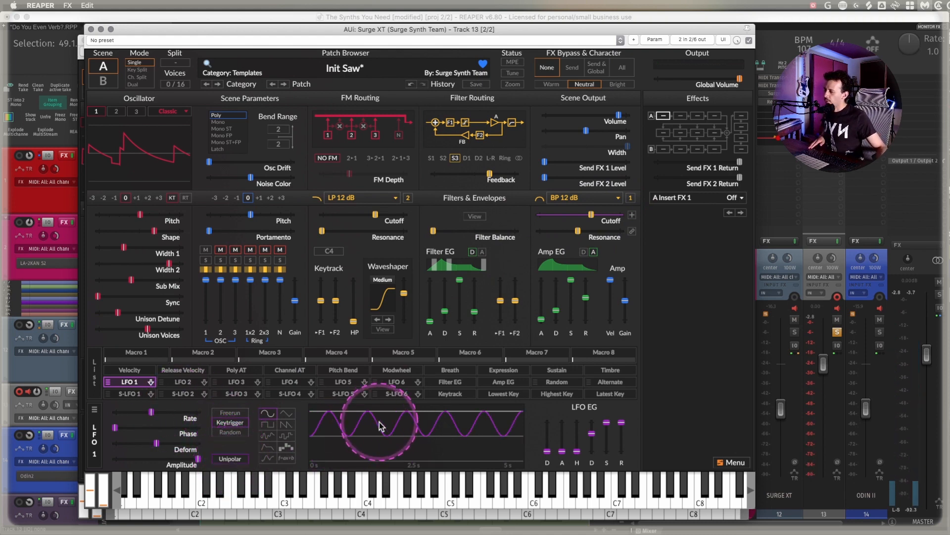
{"action": "left_click", "coordinate": [130, 382]}
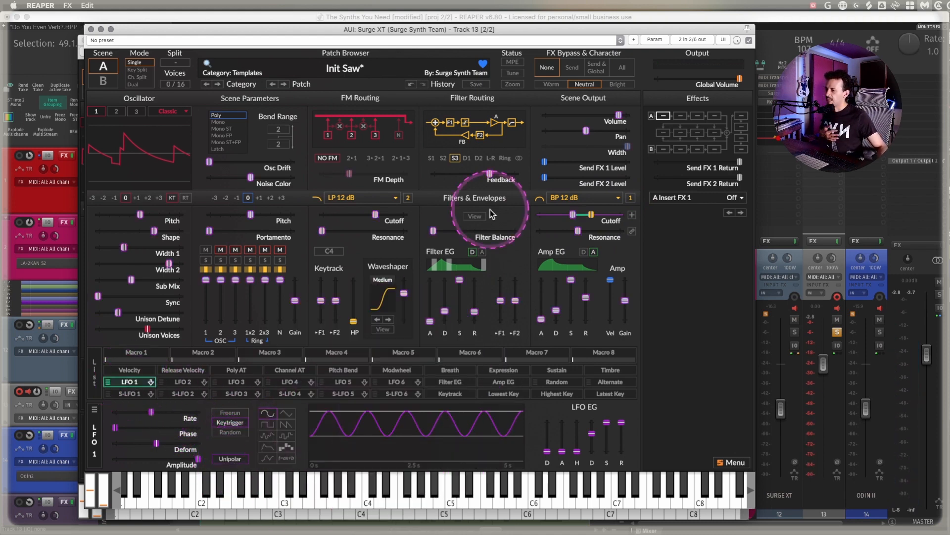
{"action": "left_click", "coordinate": [130, 382]}
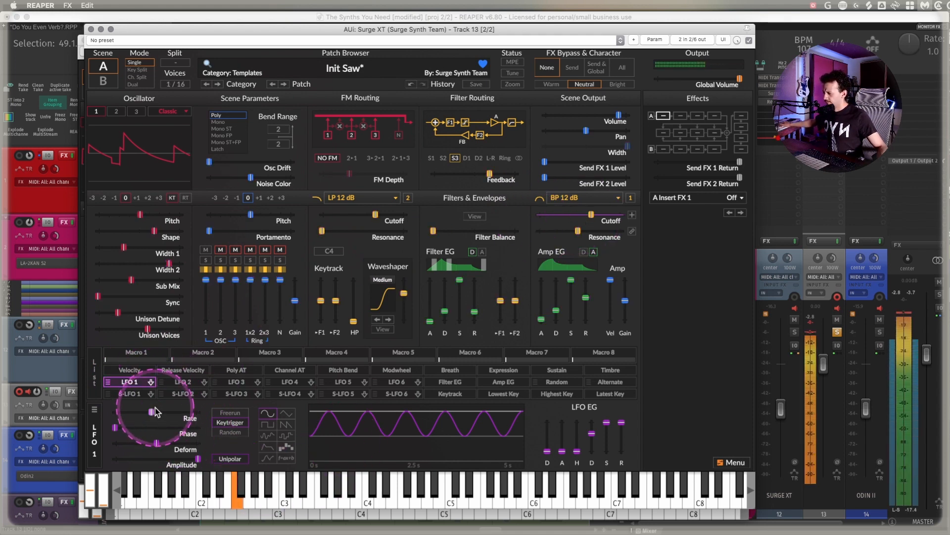
- Switch LFO 1 to the noise waveform, raise its phase slightly and reset its Deform to the default
{"action": "mouse_move", "coordinate": [152, 412]}
{"action": "left_mouse_down"}
{"action": "mouse_move", "coordinate": [238, 413]}
{"action": "mouse_move", "coordinate": [152, 411]}
{"action": "left_mouse_up"}
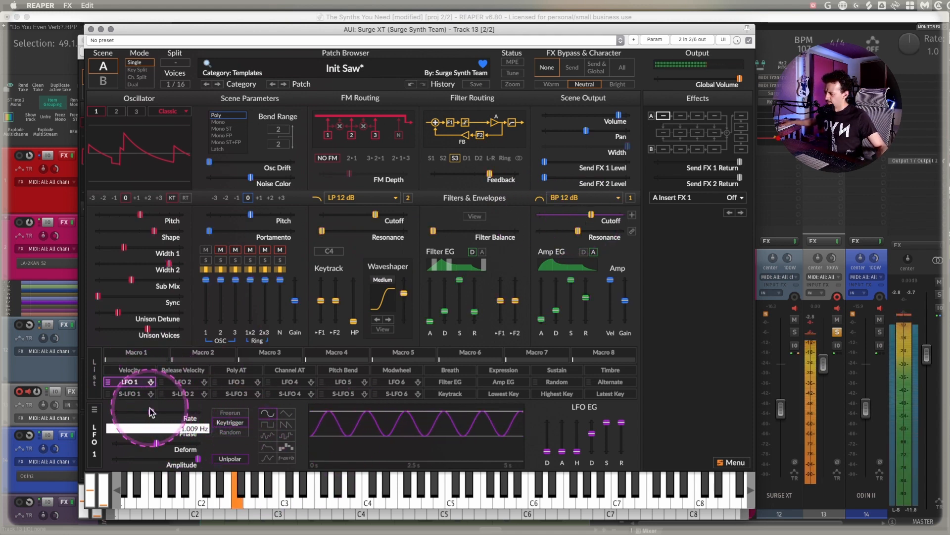
{"action": "left_click", "coordinate": [268, 436]}
{"action": "left_click_drag", "start_coordinate": [151, 412], "coordinate": [86, 442]}
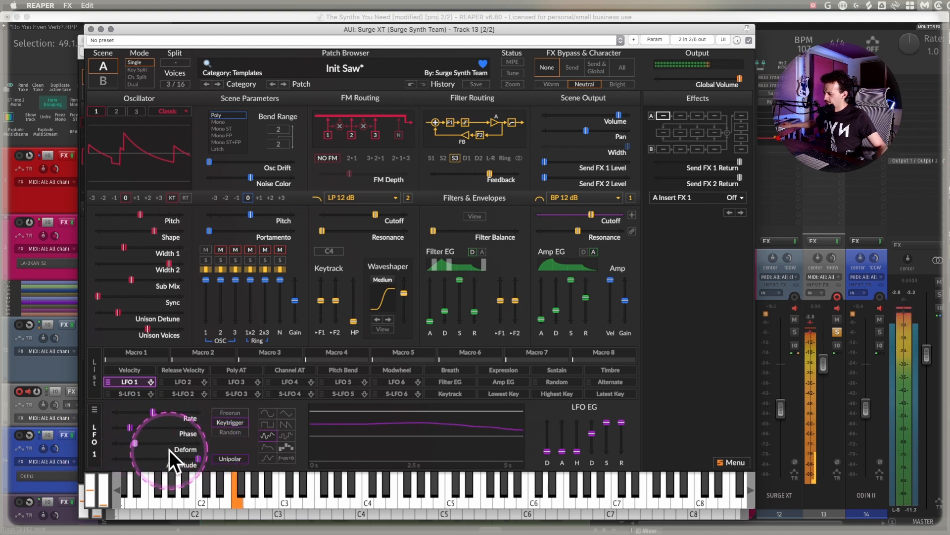
{"action": "double_click", "coordinate": [137, 444]}
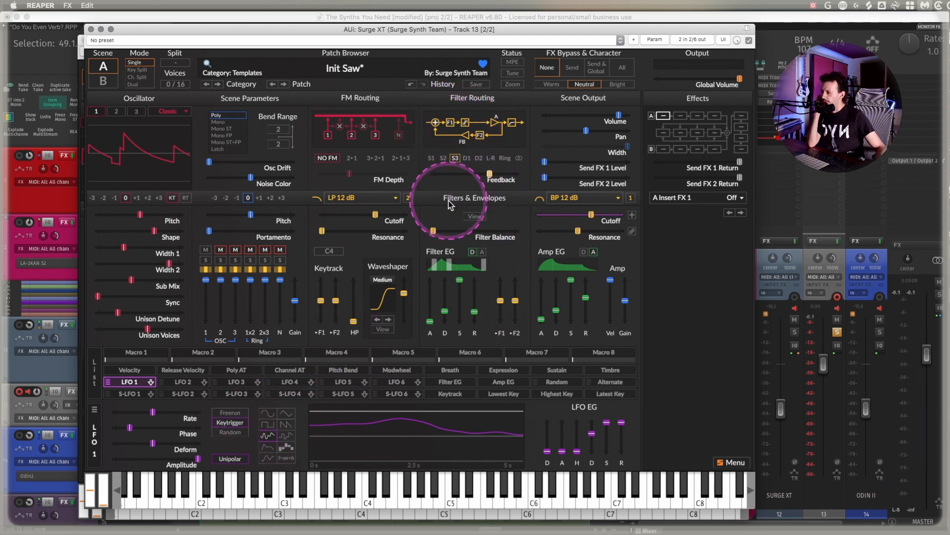
- Sweep the Filter Balance towards filter 2, leaving it slightly past centre, and lower filter 2's cutoff to the middle
{"action": "left_click_drag", "start_coordinate": [434, 231], "coordinate": [436, 231]}
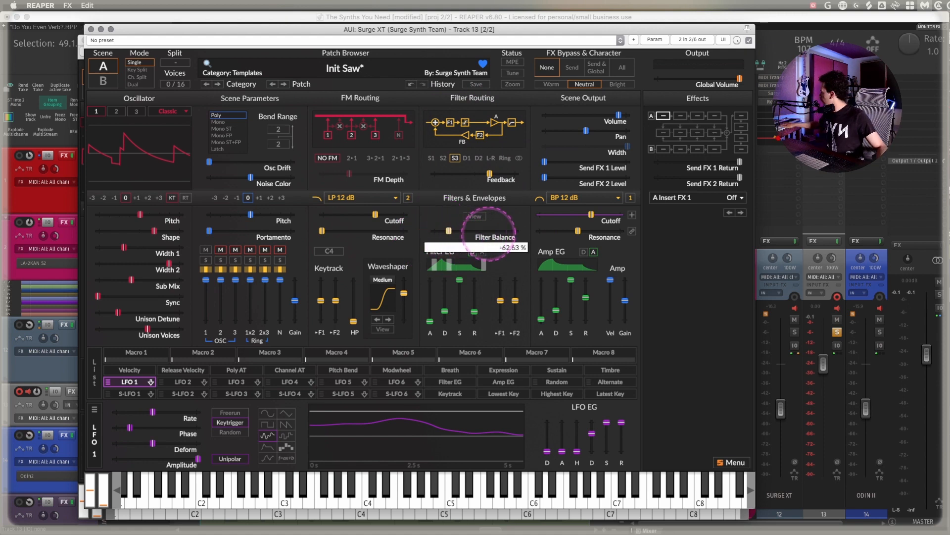
{"action": "left_click_drag", "start_coordinate": [511, 233], "coordinate": [505, 230]}
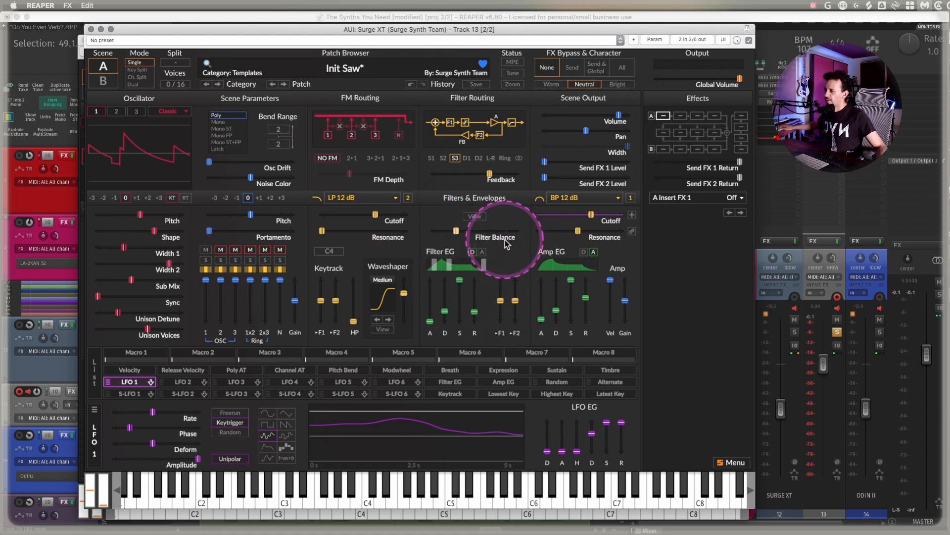
{"action": "left_click_drag", "start_coordinate": [446, 228], "coordinate": [462, 230]}
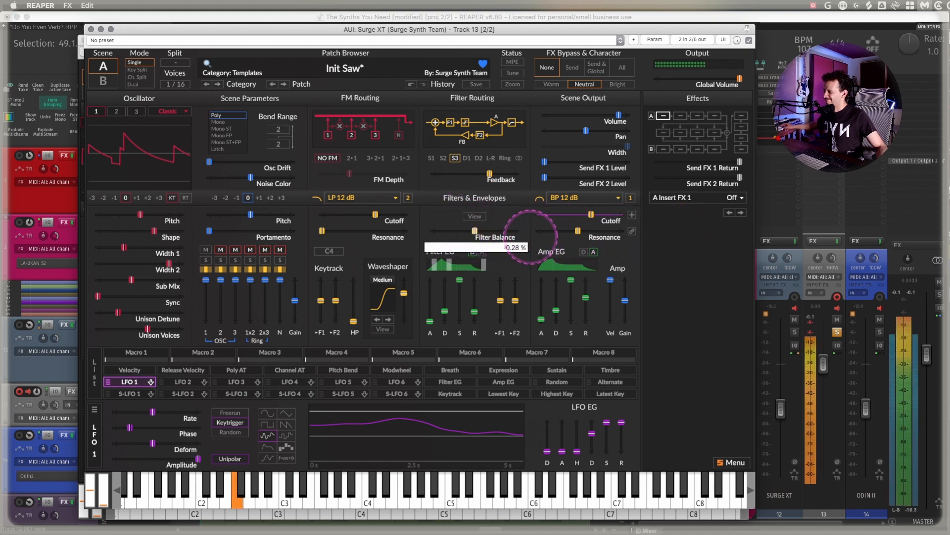
{"action": "left_click_drag", "start_coordinate": [727, 233], "coordinate": [540, 216]}
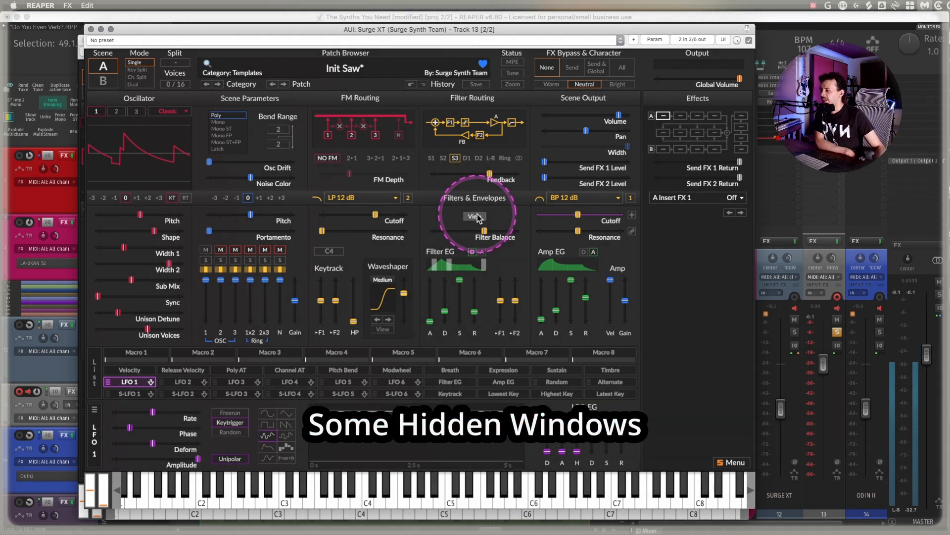
- Raise filter 1's resonance on the Filter Analysis graph and detach the graph into its own window beside the synth
{"action": "left_click", "coordinate": [474, 217]}
{"action": "left_click_drag", "start_coordinate": [381, 202], "coordinate": [303, 136]}
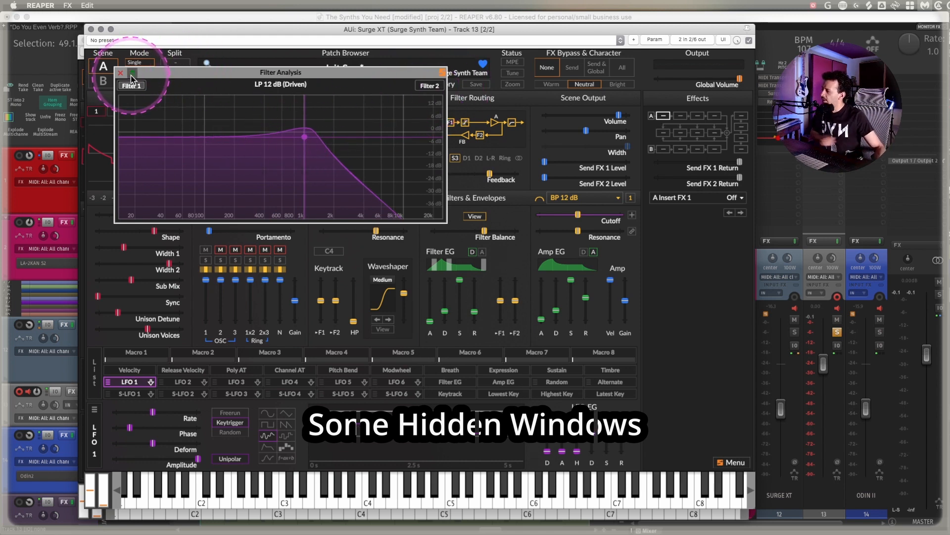
{"action": "left_click_drag", "start_coordinate": [151, 74], "coordinate": [849, 28]}
{"action": "left_click_drag", "start_coordinate": [564, 33], "coordinate": [490, 34]}
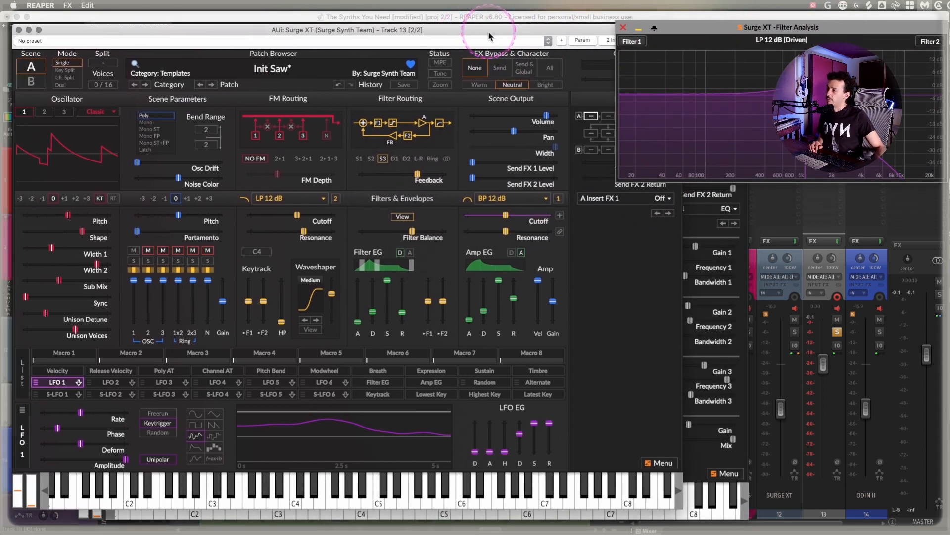
- Open the level meter's oscilloscope, examine the output as a waveform and as a spectrum, and close it
{"action": "right_click", "coordinate": [574, 80]}
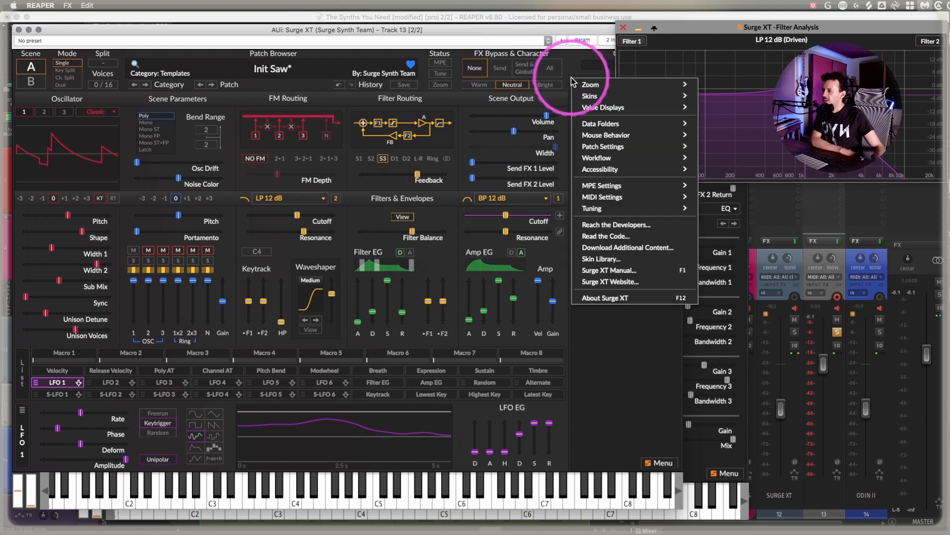
{"action": "right_click", "coordinate": [602, 65]}
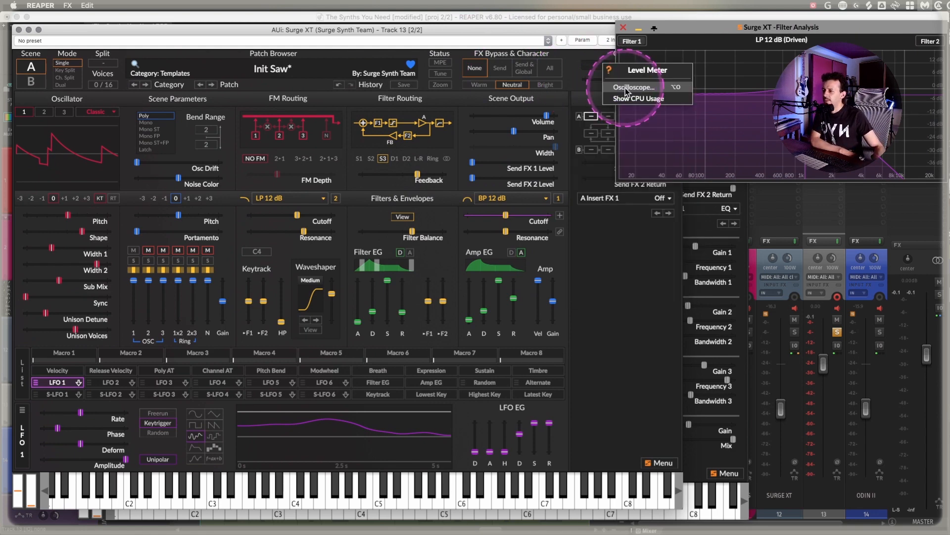
{"action": "left_click", "coordinate": [627, 88]}
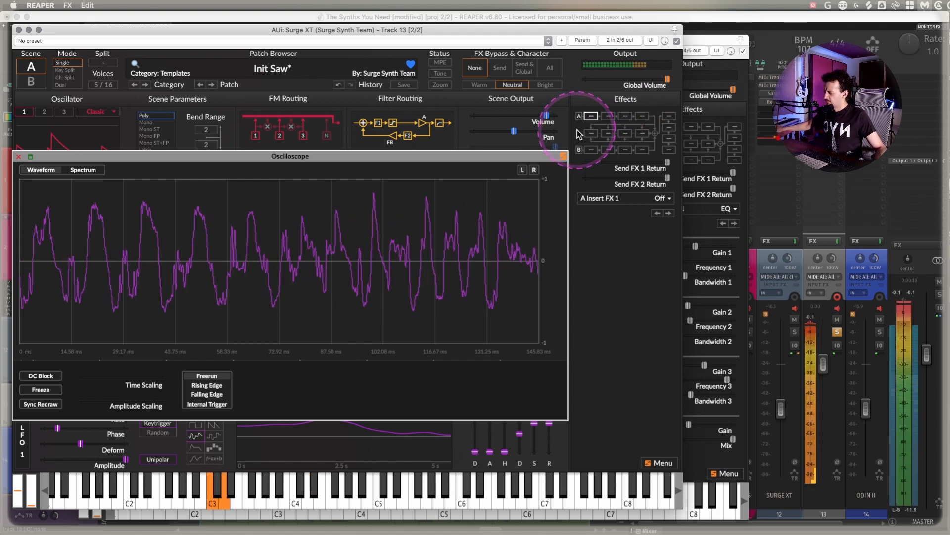
{"action": "left_click", "coordinate": [83, 170]}
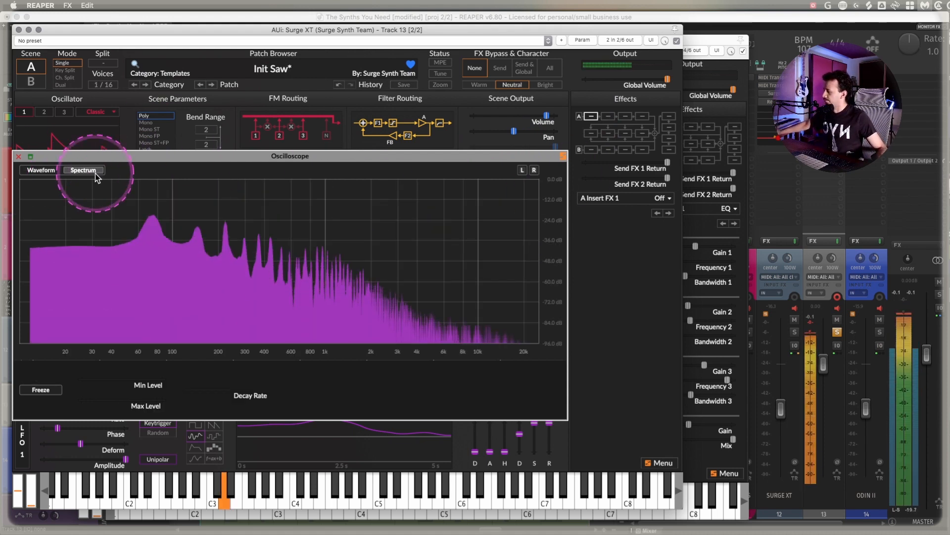
{"action": "left_click", "coordinate": [19, 156]}
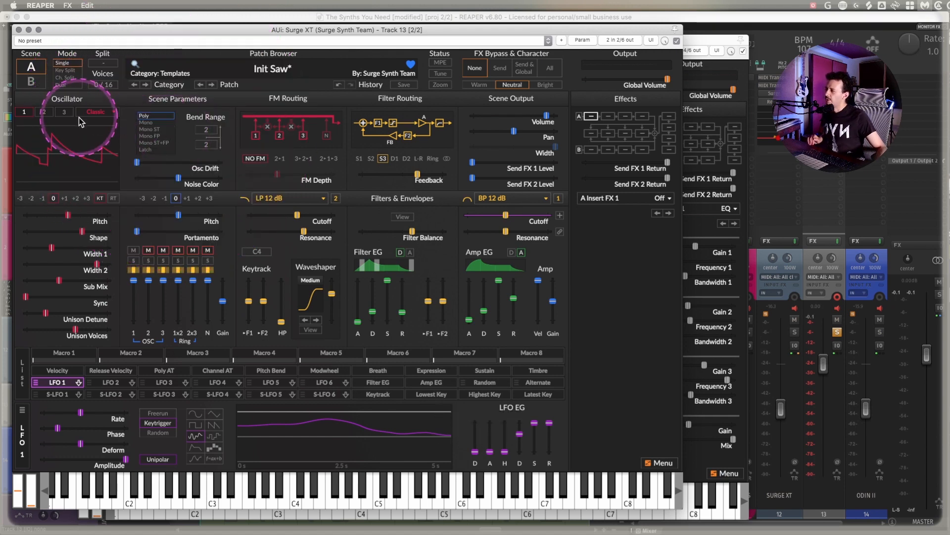
- Look at scene B, return to scene A, try the Key Split and Ch. Split modes, and set the scene mode to Dual
{"action": "left_click", "coordinate": [29, 83]}
{"action": "left_click", "coordinate": [30, 67]}
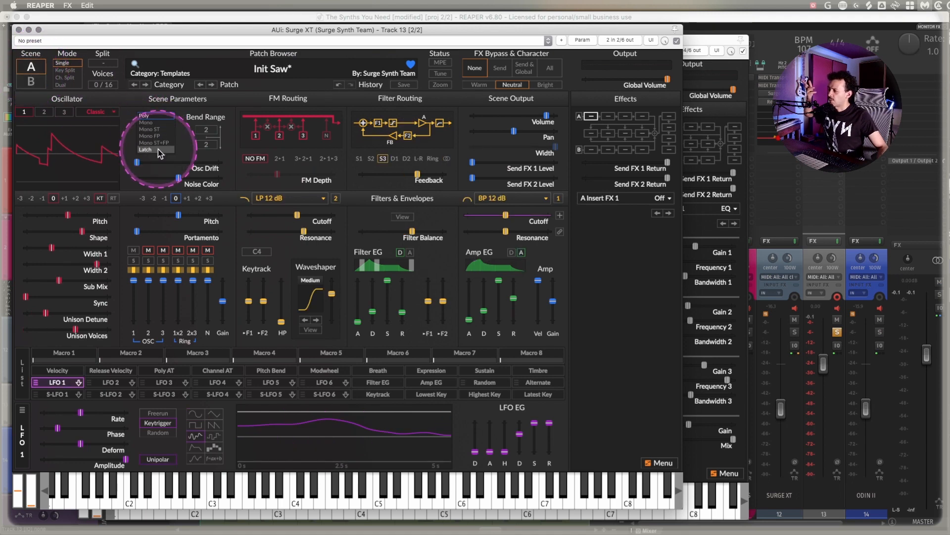
{"action": "left_click", "coordinate": [65, 72]}
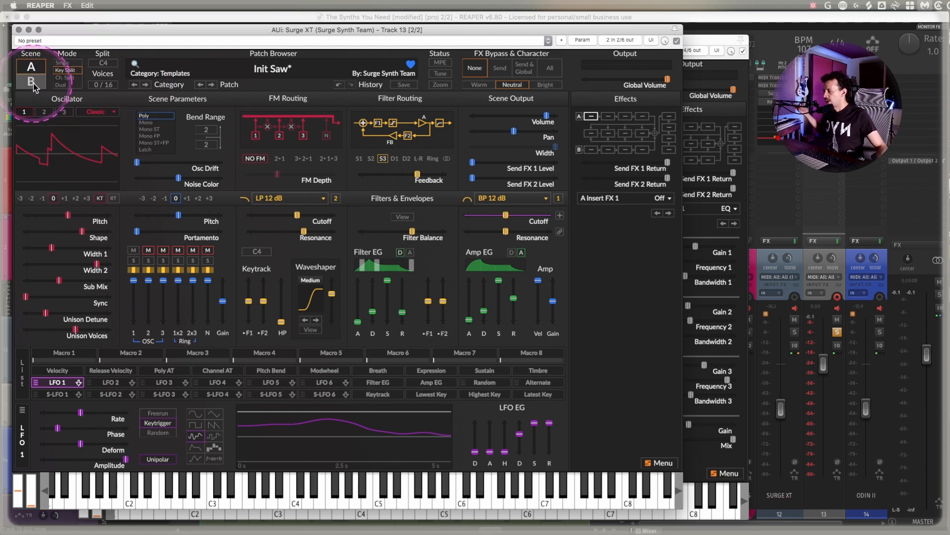
{"action": "left_click", "coordinate": [66, 78]}
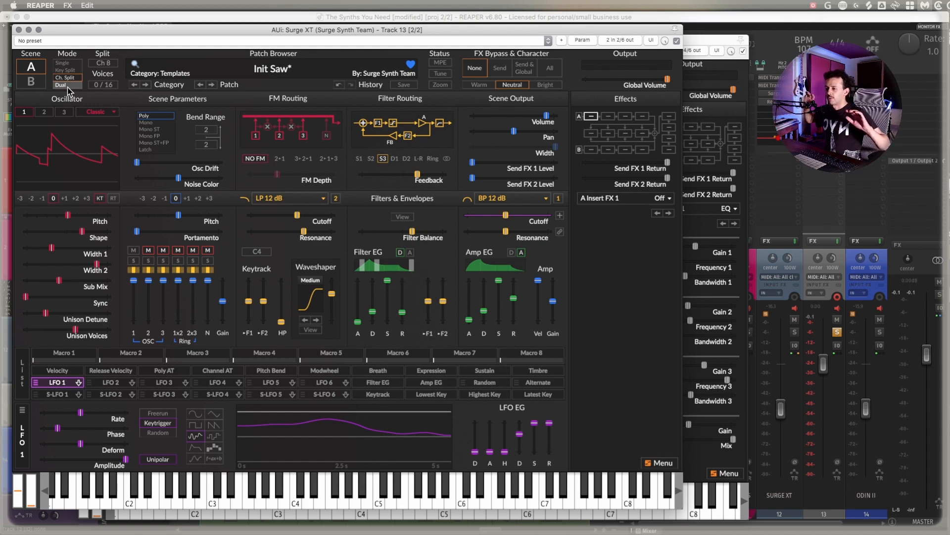
{"action": "left_click", "coordinate": [63, 86]}
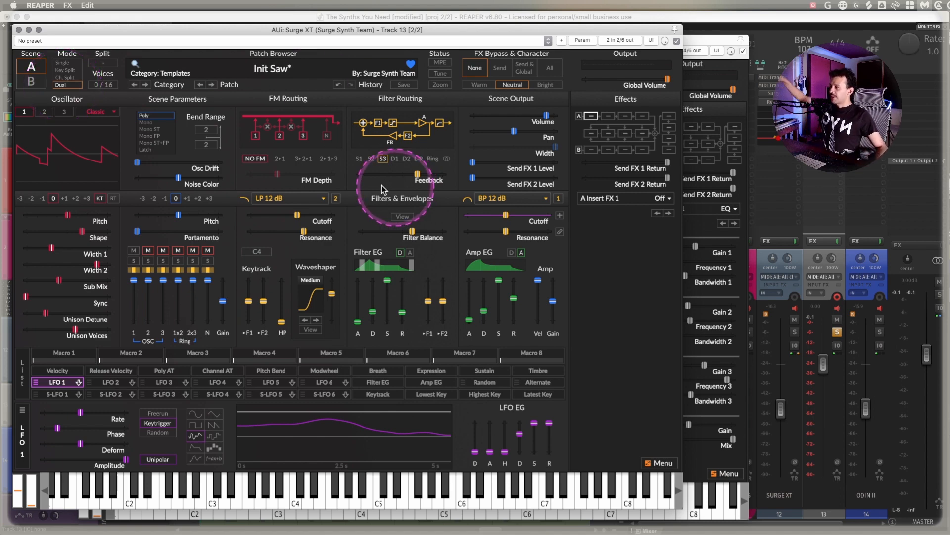
- Raise the voice limit to 64 and return it to 16
{"action": "left_click_drag", "start_coordinate": [104, 85], "coordinate": [109, 25]}
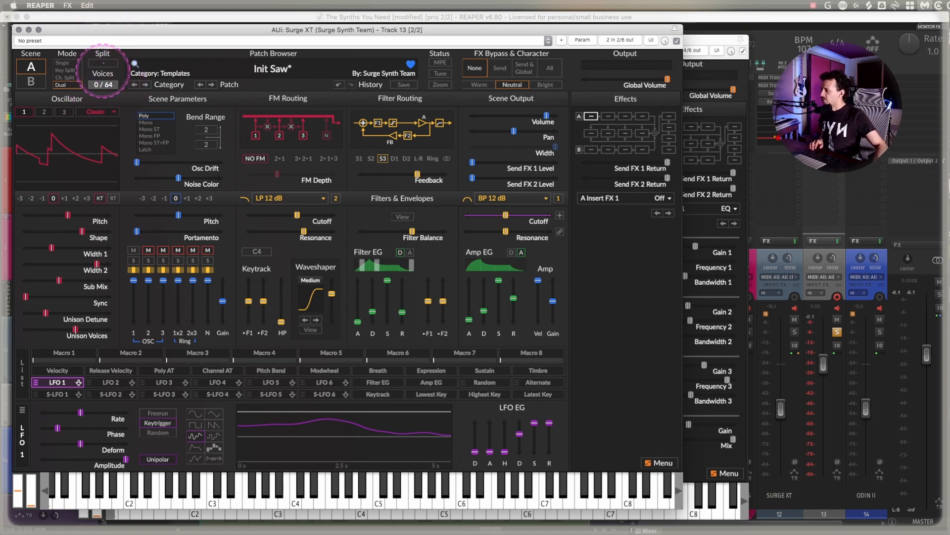
{"action": "mouse_move", "coordinate": [107, 86]}
{"action": "left_mouse_down"}
{"action": "mouse_move", "coordinate": [113, 193]}
{"action": "mouse_move", "coordinate": [104, 92]}
{"action": "left_mouse_up"}
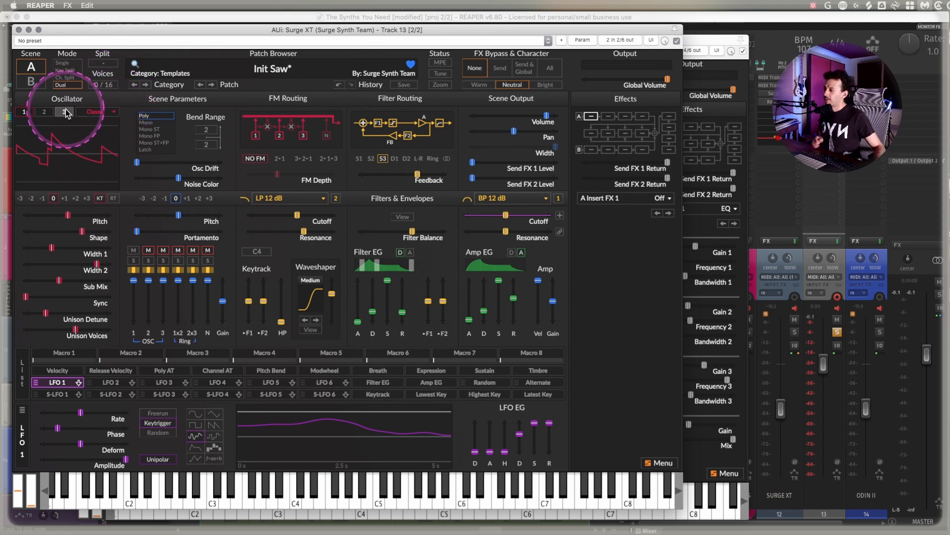
- Set oscillator 1 to the Wavetable type and look over its list of factory and third-party wavetables
{"action": "left_click", "coordinate": [99, 111]}
{"action": "mouse_move", "coordinate": [114, 138]}
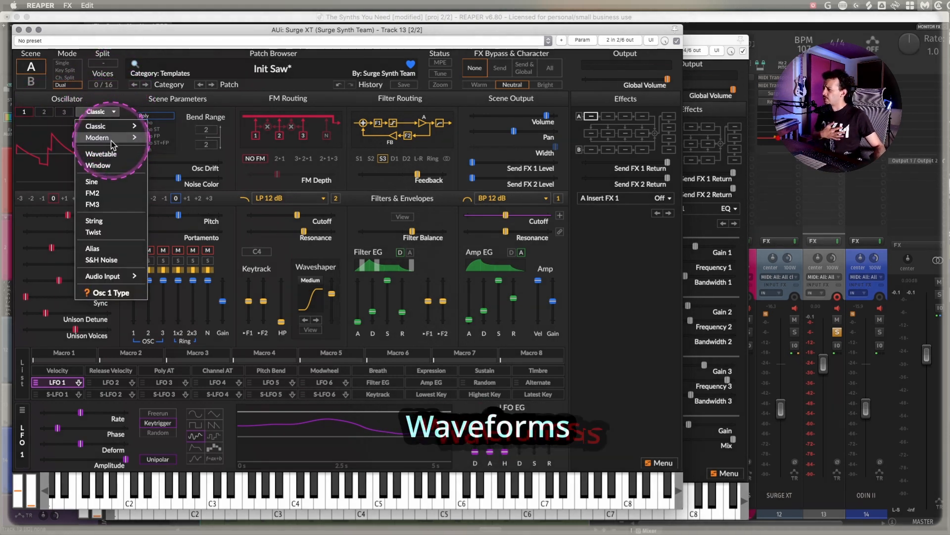
{"action": "left_click", "coordinate": [101, 154]}
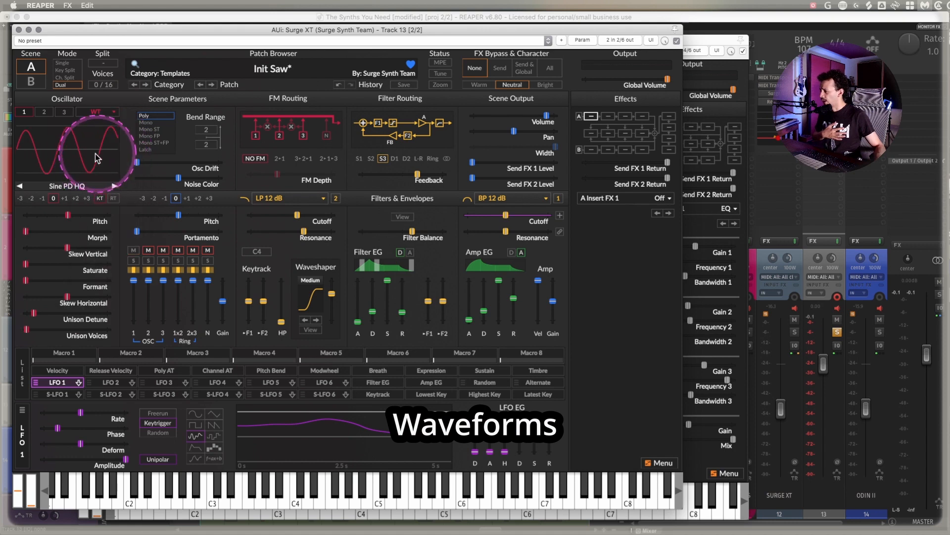
{"action": "left_click", "coordinate": [81, 188]}
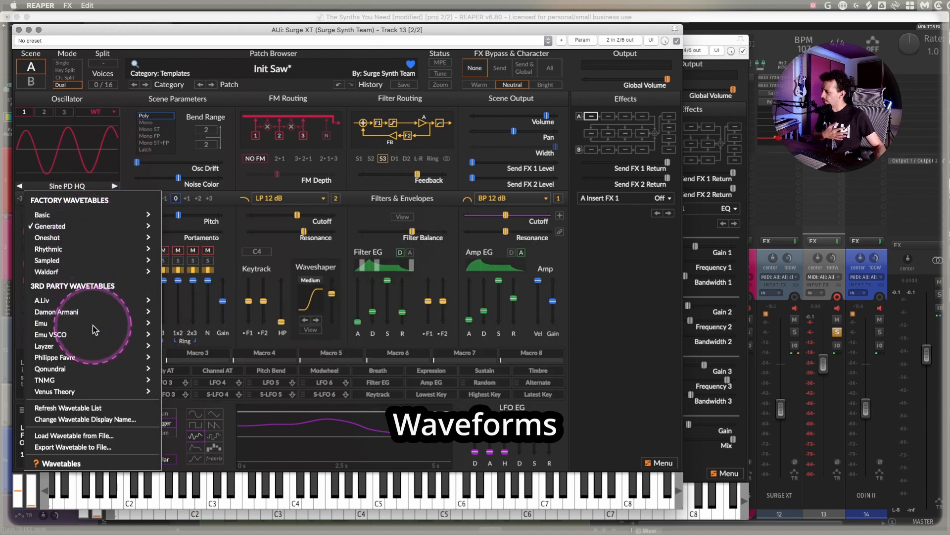
{"action": "mouse_move", "coordinate": [92, 385]}
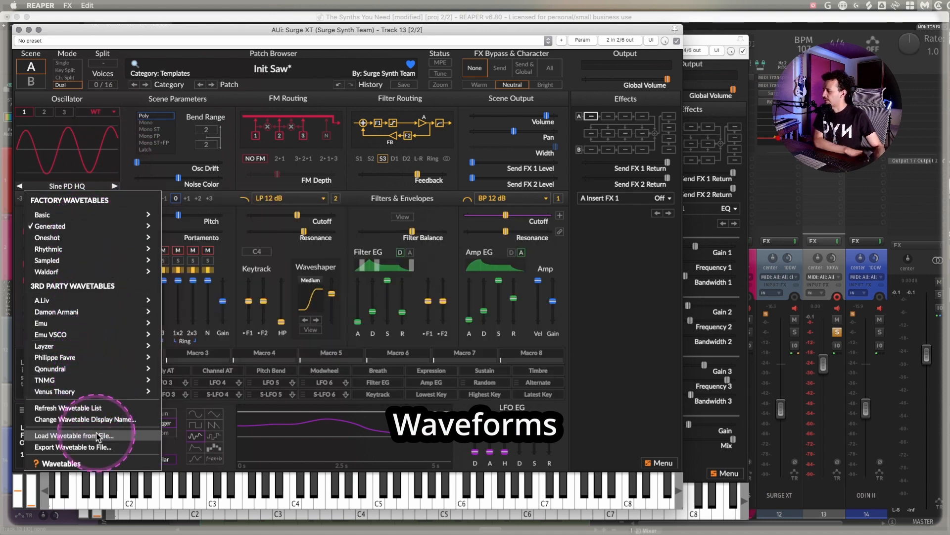
{"action": "left_click", "coordinate": [602, 299]}
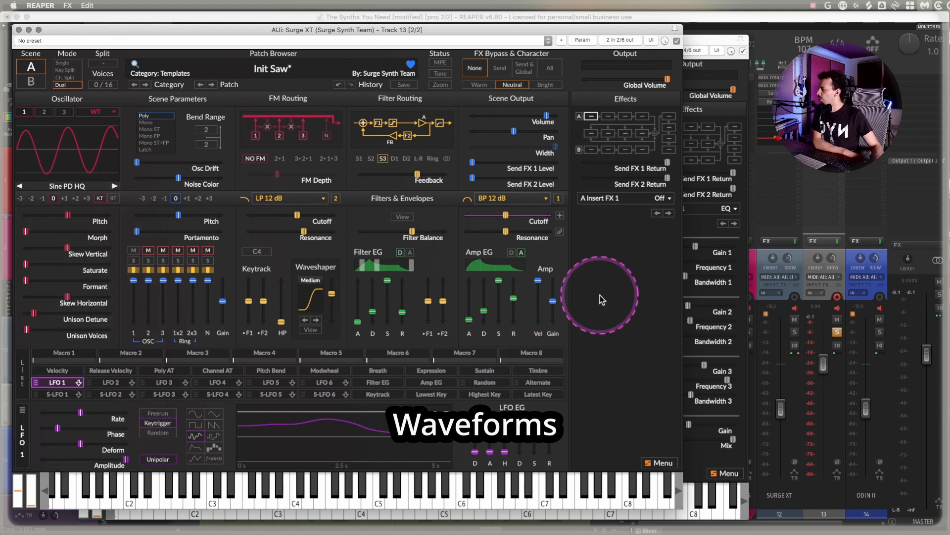
- Look at the Audio Input options among oscillator 1's types and leave the list without choosing one
{"action": "left_click", "coordinate": [99, 112]}
{"action": "mouse_move", "coordinate": [114, 276]}
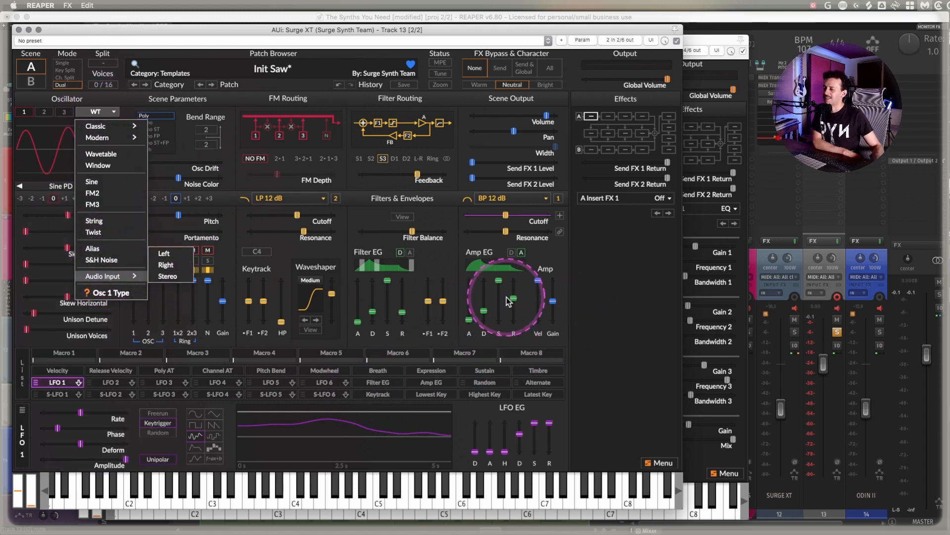
{"action": "left_click", "coordinate": [610, 284]}
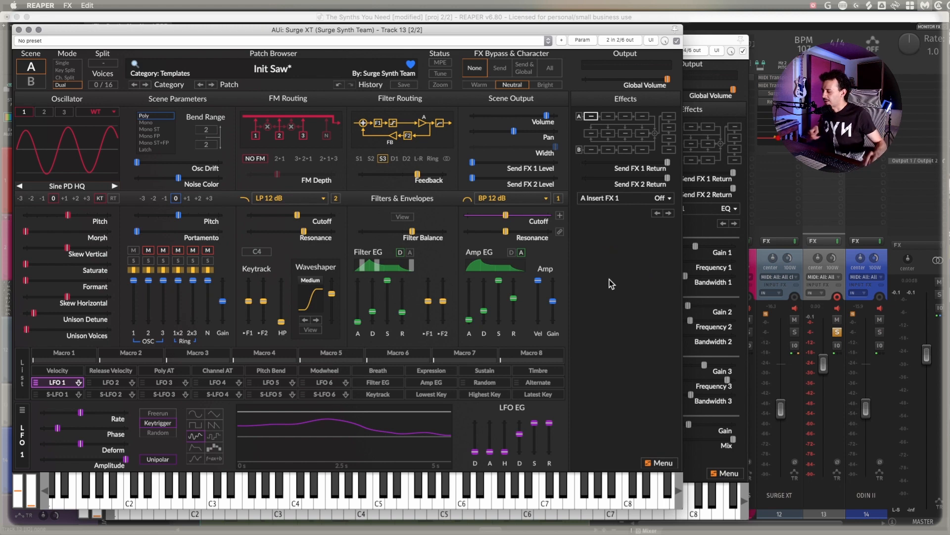
{"action": "left_click", "coordinate": [555, 266]}
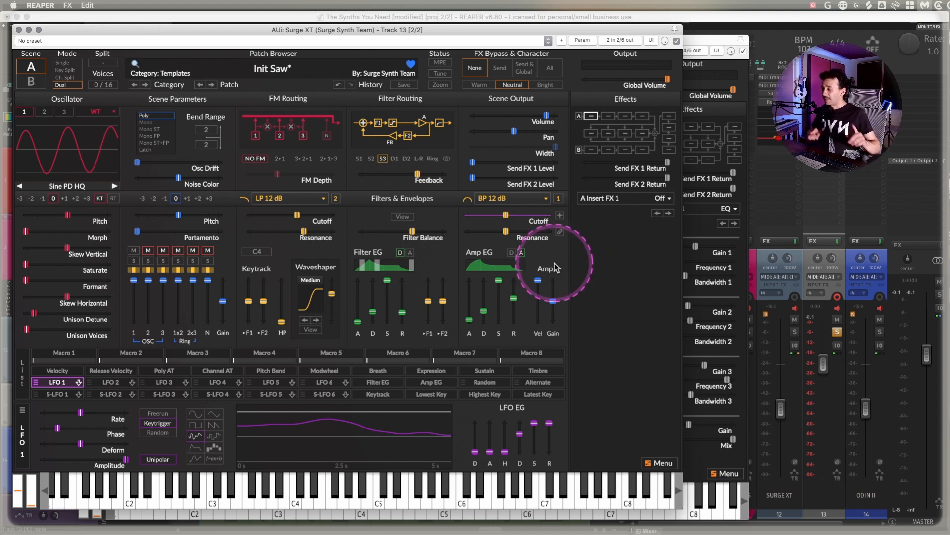
- Bring the effects section into clear view by moving the synth window up, and select the A Insert FX 2 slot
{"action": "left_click", "coordinate": [609, 126]}
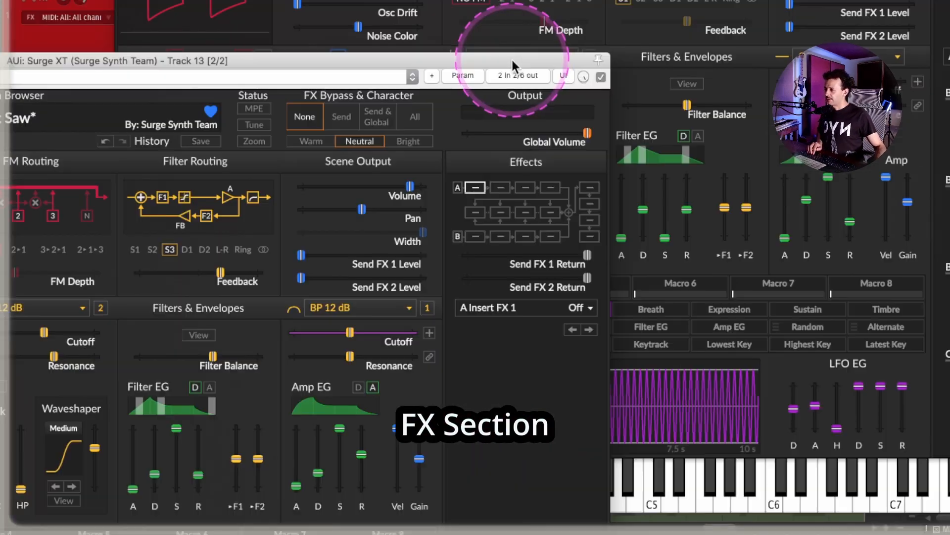
{"action": "left_click_drag", "start_coordinate": [513, 59], "coordinate": [515, 0]}
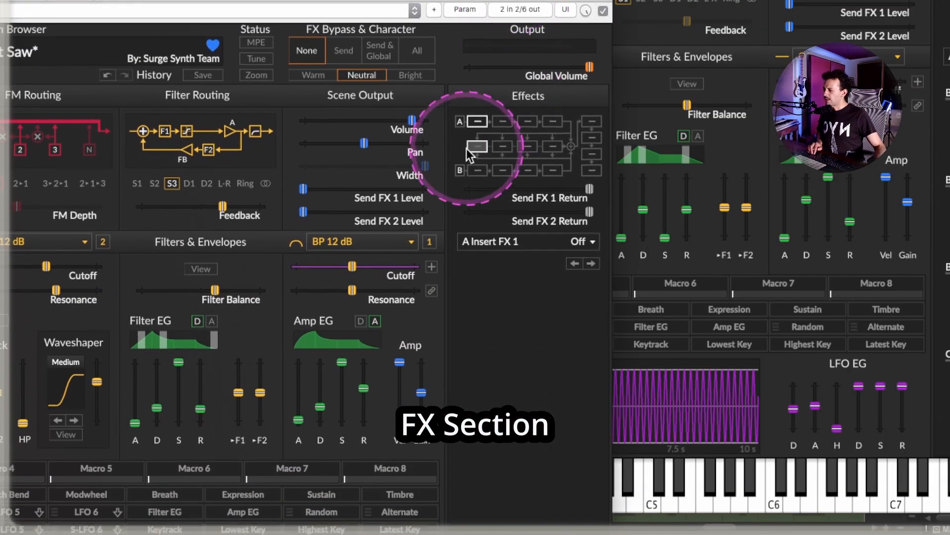
{"action": "left_click", "coordinate": [502, 122]}
{"action": "key", "text": "Escape"}
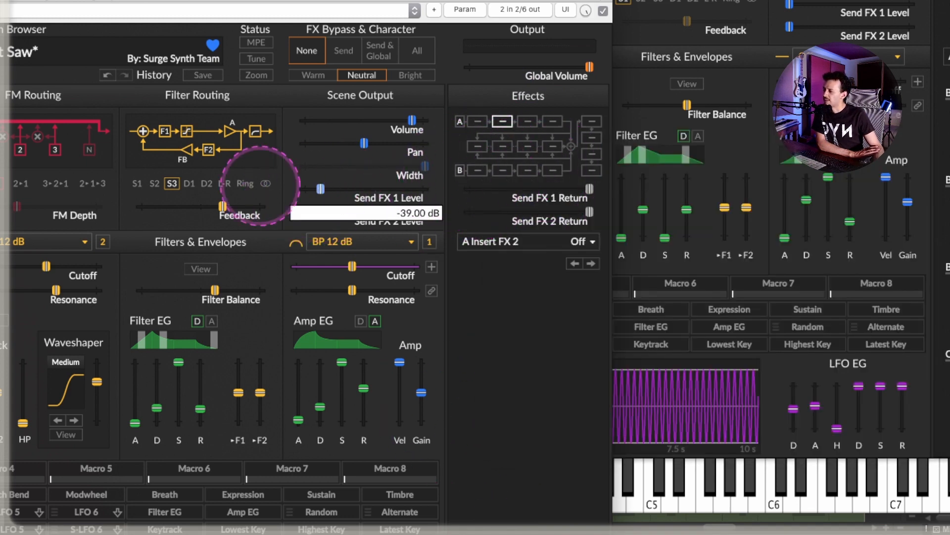
- Go through the Send FX slots, viewing 3, 1 and 2, then 3 and 4
{"action": "left_click", "coordinate": [527, 146]}
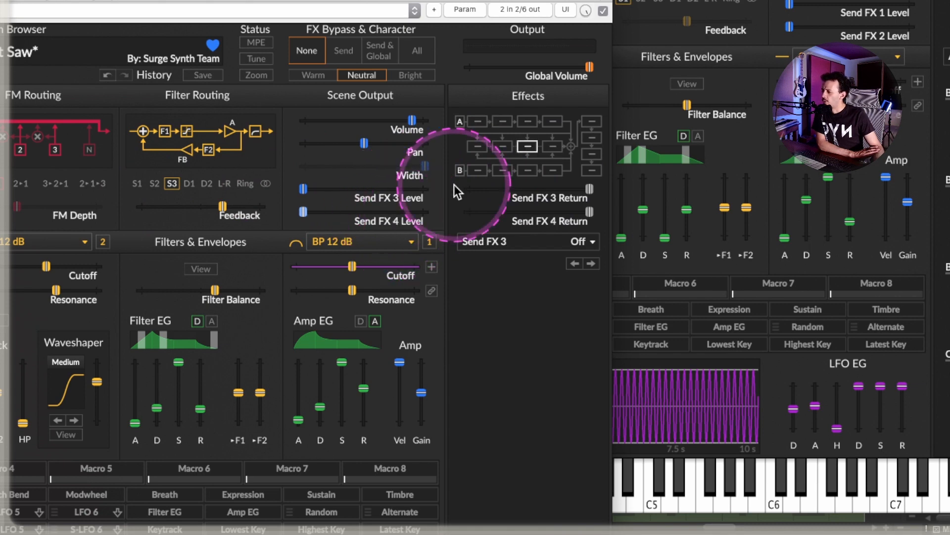
{"action": "left_click", "coordinate": [482, 146]}
{"action": "left_click", "coordinate": [501, 146]}
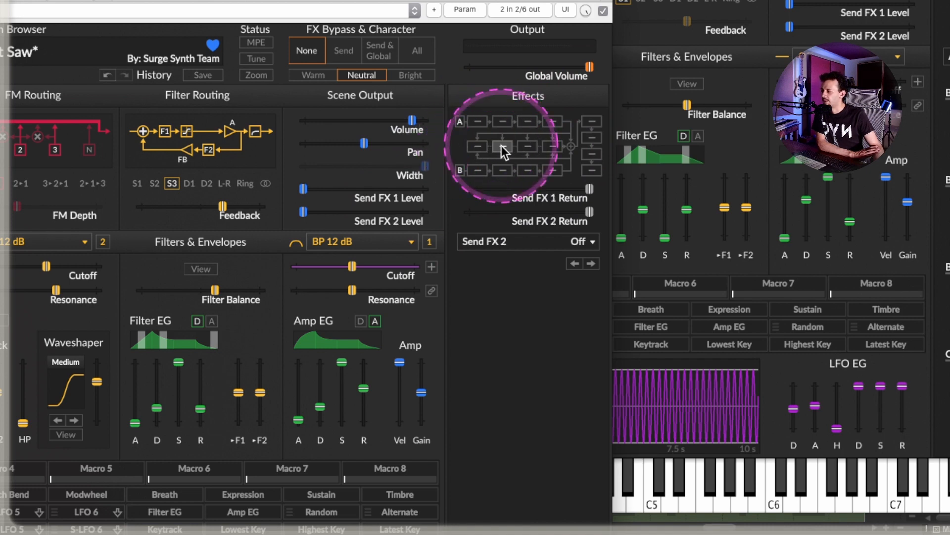
{"action": "left_click", "coordinate": [527, 146]}
{"action": "left_click", "coordinate": [553, 146]}
- Select the Global FX slots 1 to 4 one after another
{"action": "left_click", "coordinate": [592, 123]}
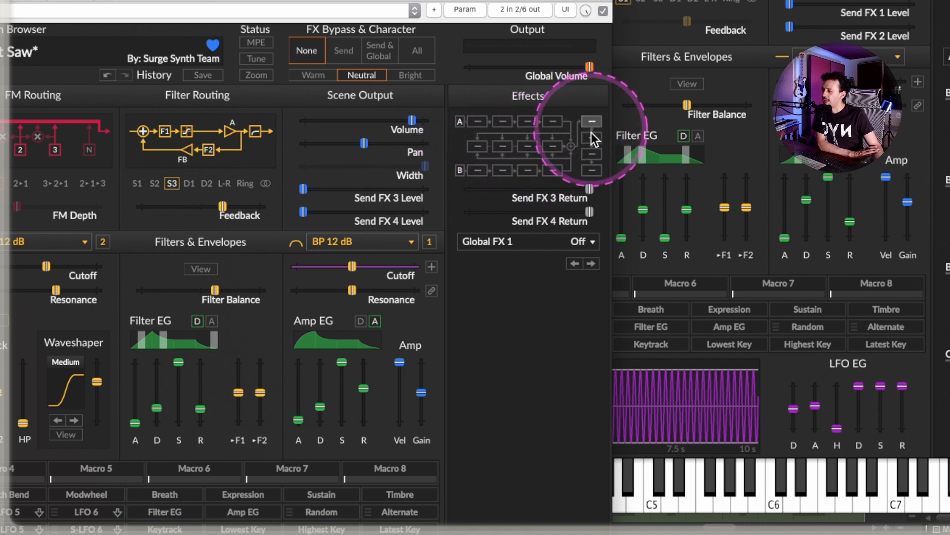
{"action": "left_click", "coordinate": [592, 143]}
{"action": "left_click", "coordinate": [591, 153]}
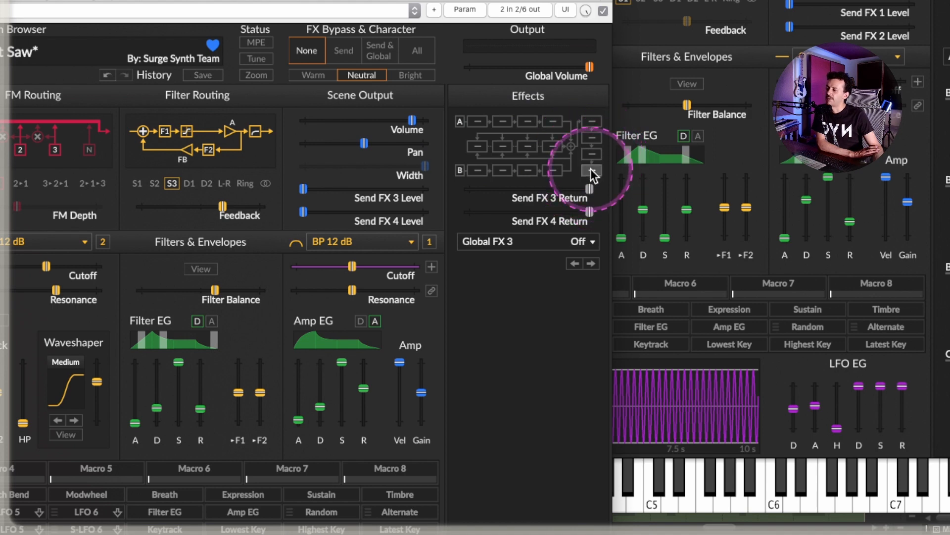
{"action": "left_click", "coordinate": [590, 168]}
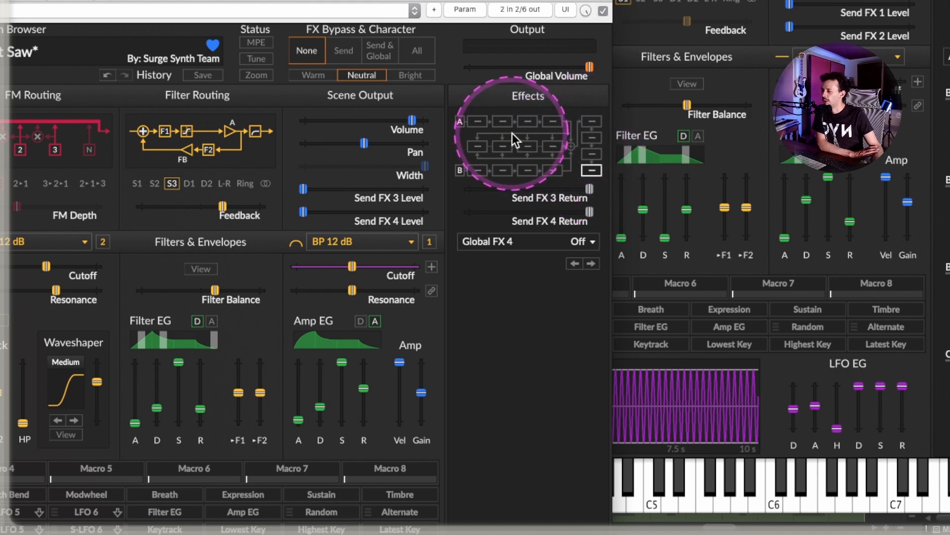
- Look at scene A's hard clip options, close them unchanged, and move the synth window back down
{"action": "left_click", "coordinate": [460, 122]}
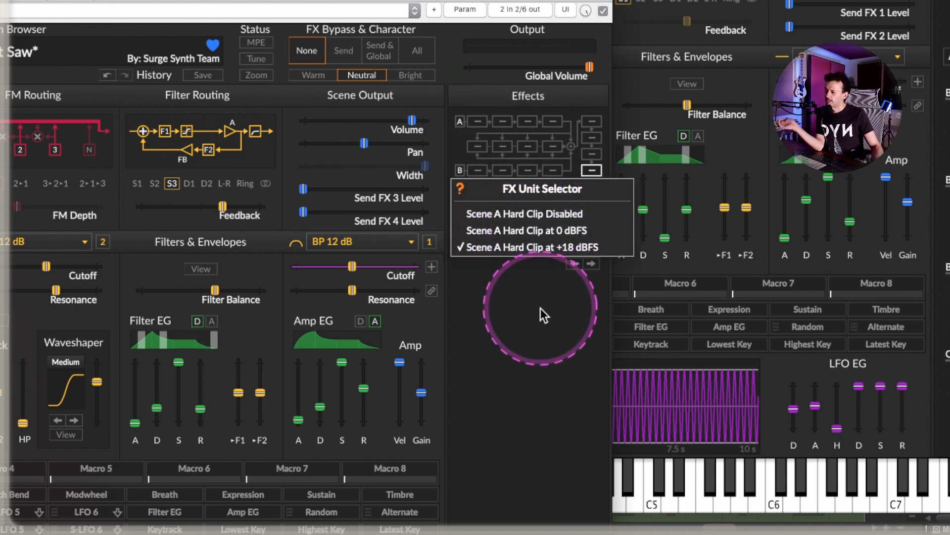
{"action": "left_click", "coordinate": [543, 323]}
{"action": "left_click_drag", "start_coordinate": [455, 1], "coordinate": [513, 0]}
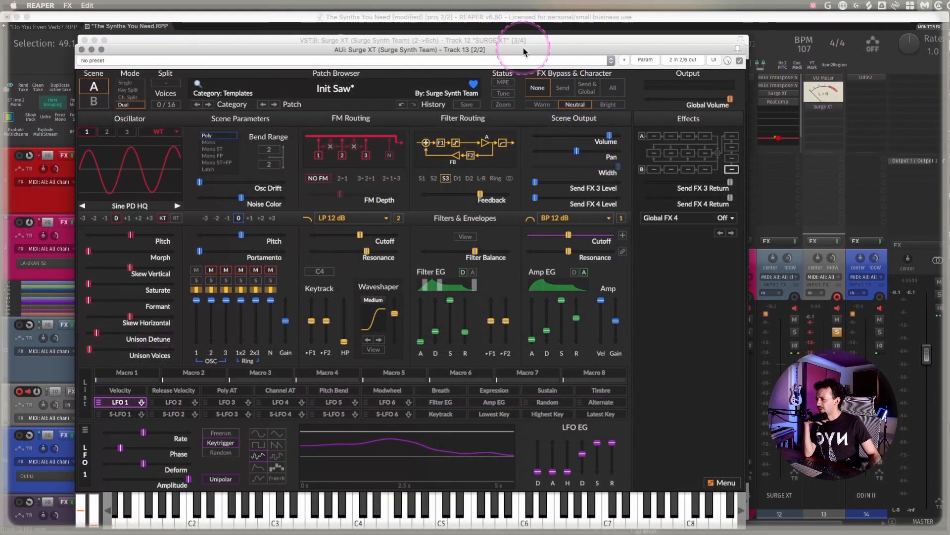
{"action": "left_click_drag", "start_coordinate": [522, 47], "coordinate": [535, 38]}
- Load the Delay Pops 1 patch from the factory Plucks category
{"action": "left_click", "coordinate": [345, 94]}
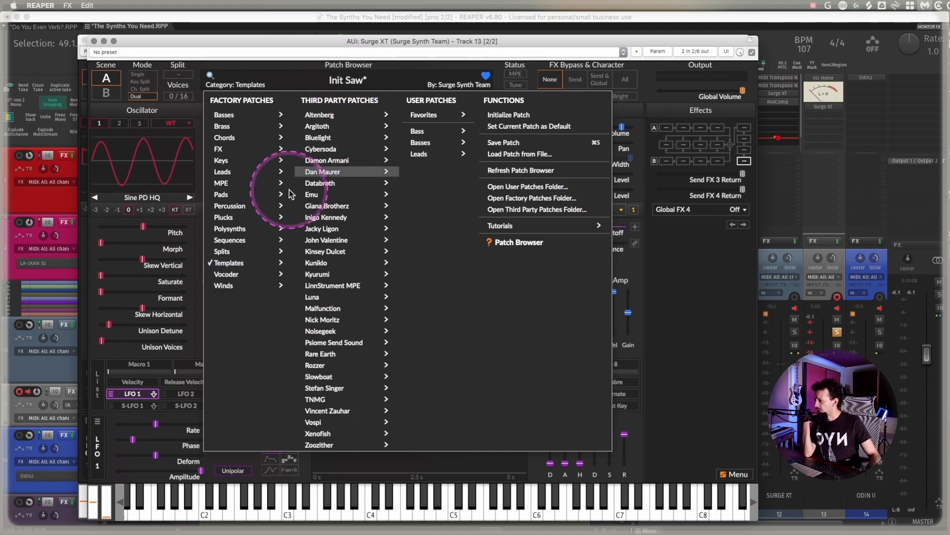
{"action": "mouse_move", "coordinate": [247, 217]}
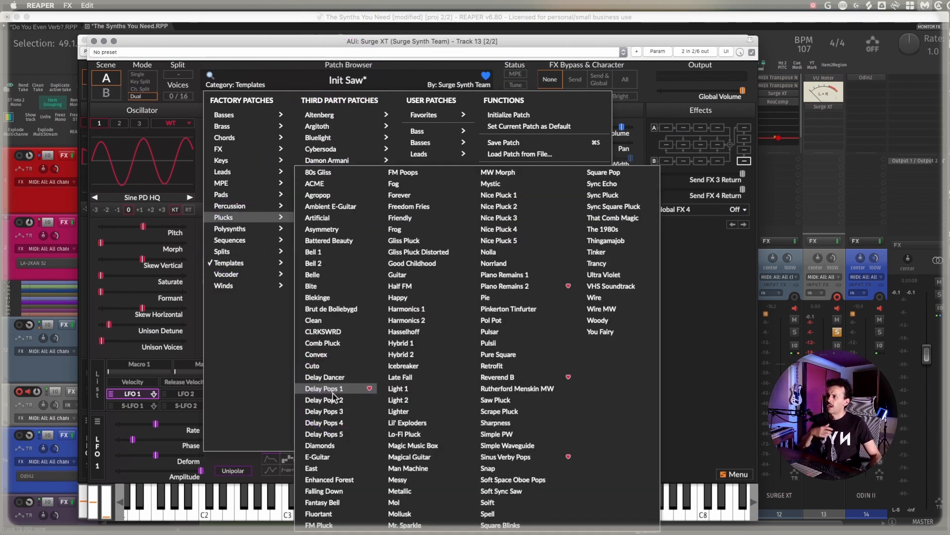
{"action": "left_click", "coordinate": [333, 389]}
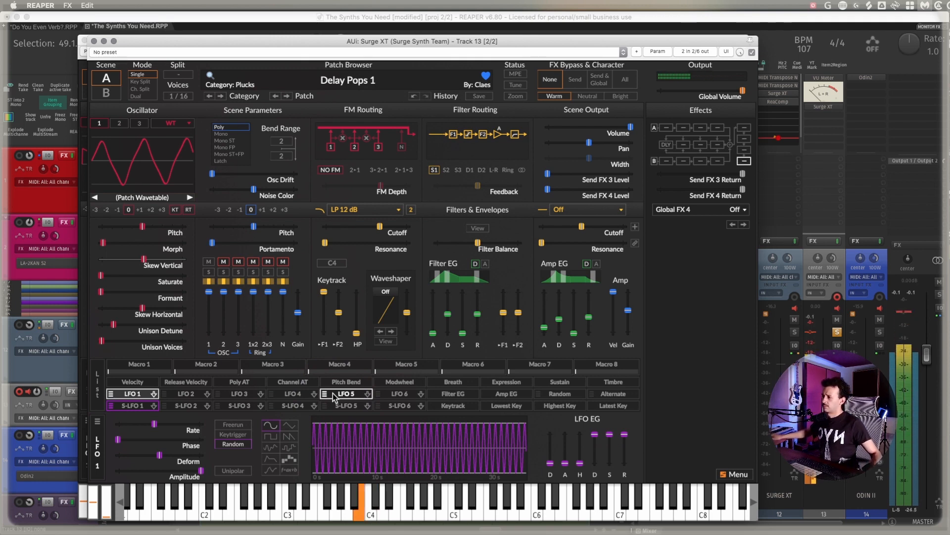
- Load the Reverend B patch from the factory Plucks category
{"action": "left_click", "coordinate": [366, 84]}
{"action": "mouse_move", "coordinate": [253, 216]}
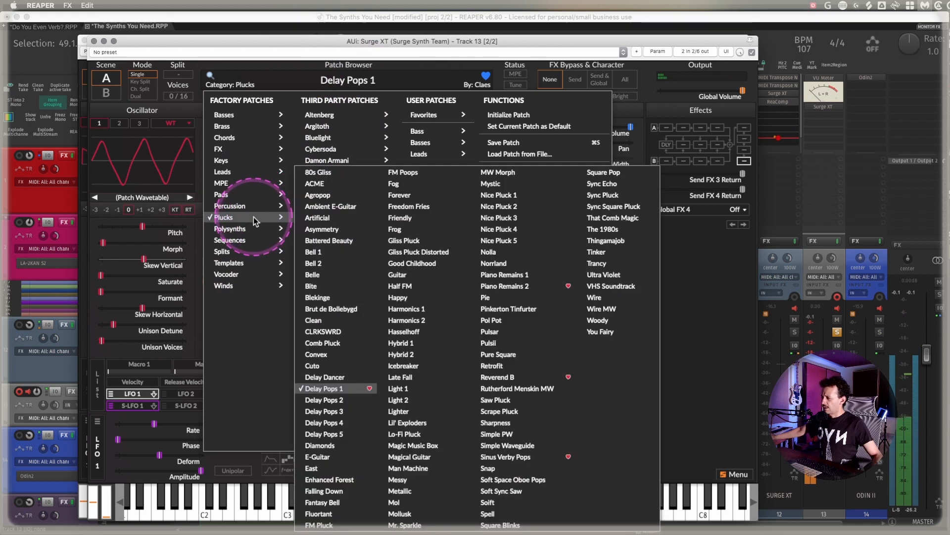
{"action": "left_click", "coordinate": [537, 378]}
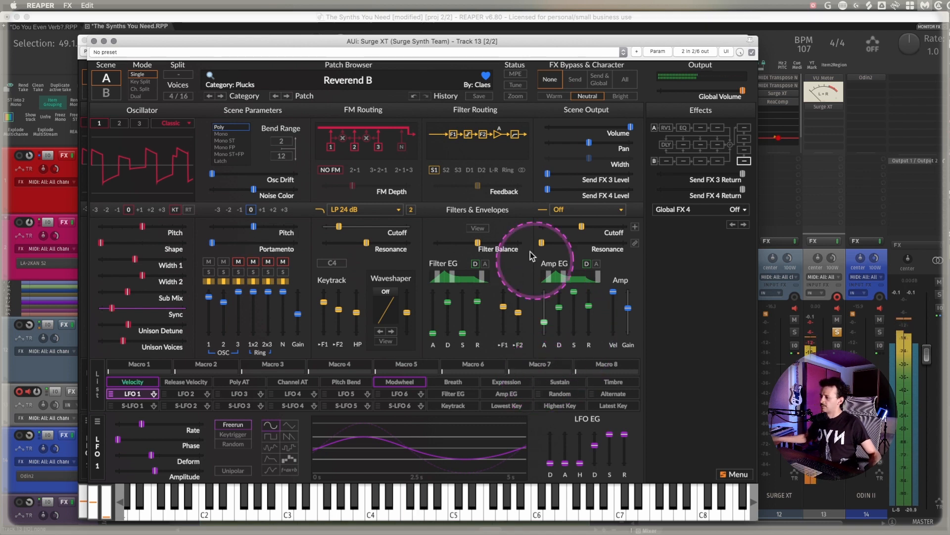
{"action": "left_click", "coordinate": [348, 80]}
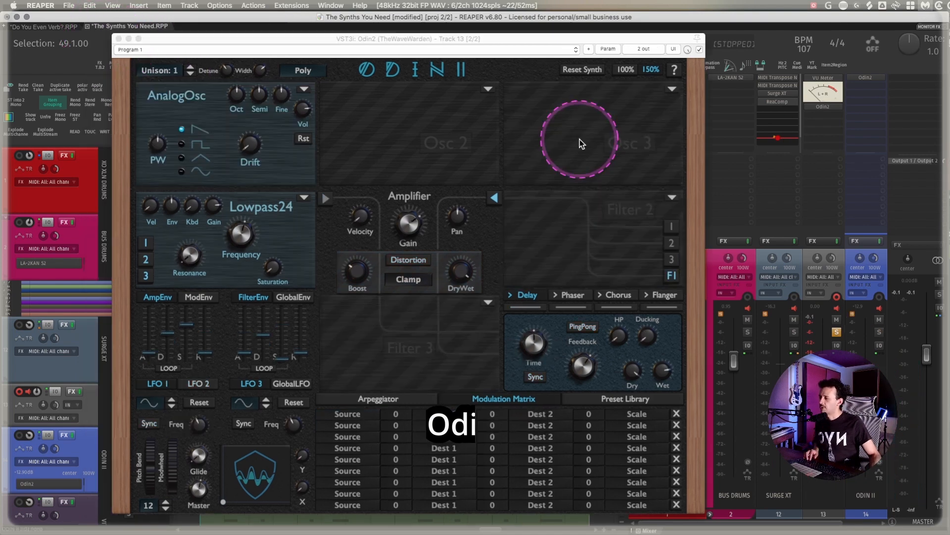
{"action": "left_click", "coordinate": [335, 69]}
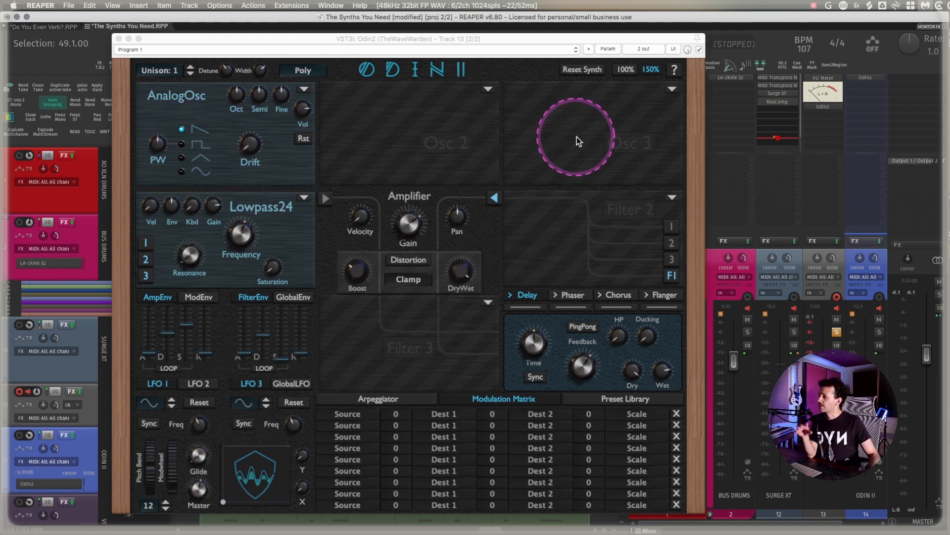
- In Odin II, try the Specdraw Oscillator with a hand-drawn spectrum in oscillator 1, and replace it with the Vector Oscillator
{"action": "left_click", "coordinate": [304, 89]}
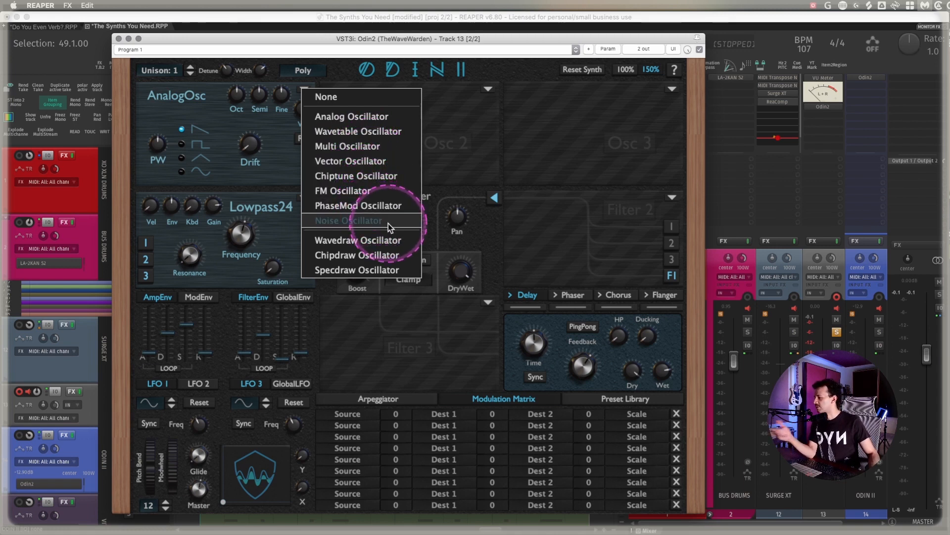
{"action": "left_click", "coordinate": [384, 269]}
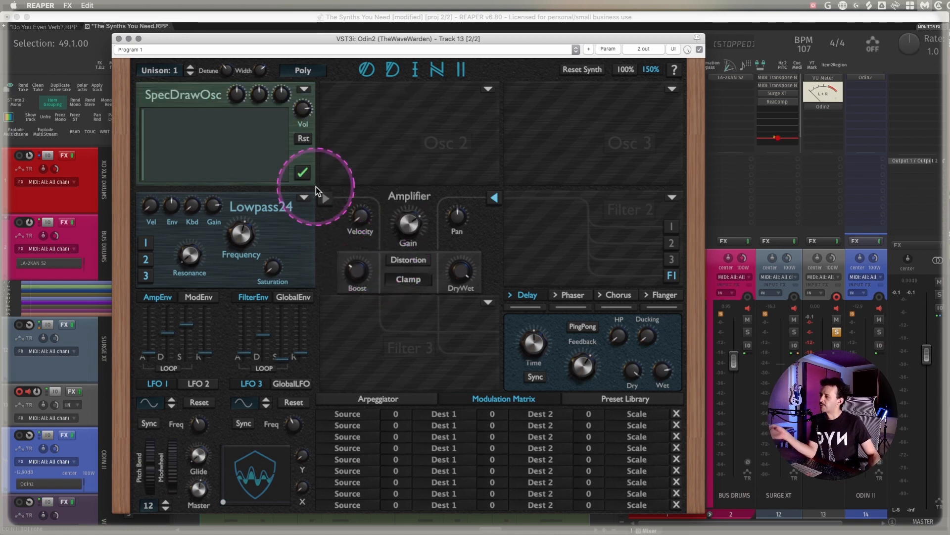
{"action": "mouse_move", "coordinate": [318, 190]}
{"action": "left_mouse_down"}
{"action": "mouse_move", "coordinate": [191, 148]}
{"action": "mouse_move", "coordinate": [248, 131]}
{"action": "mouse_move", "coordinate": [206, 159]}
{"action": "mouse_move", "coordinate": [172, 144]}
{"action": "mouse_move", "coordinate": [242, 127]}
{"action": "left_mouse_up"}
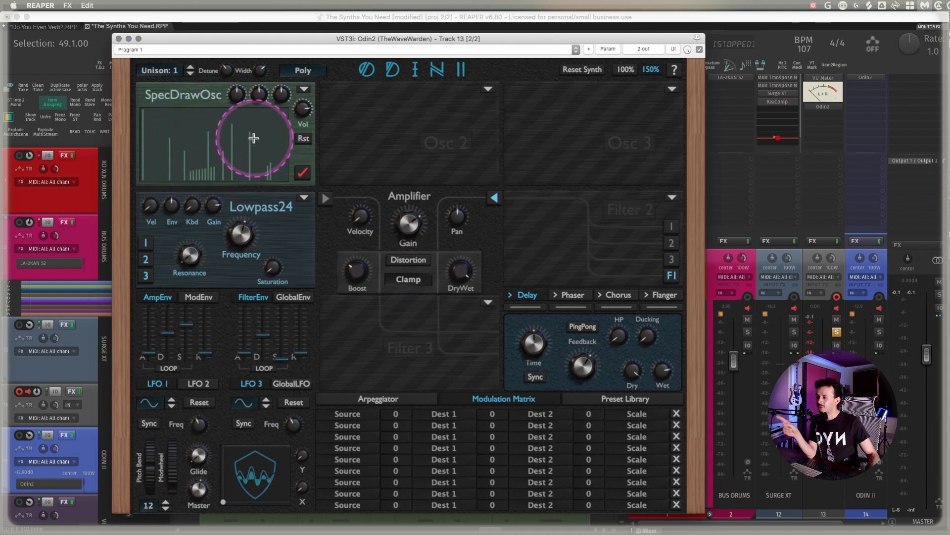
{"action": "left_click", "coordinate": [303, 89]}
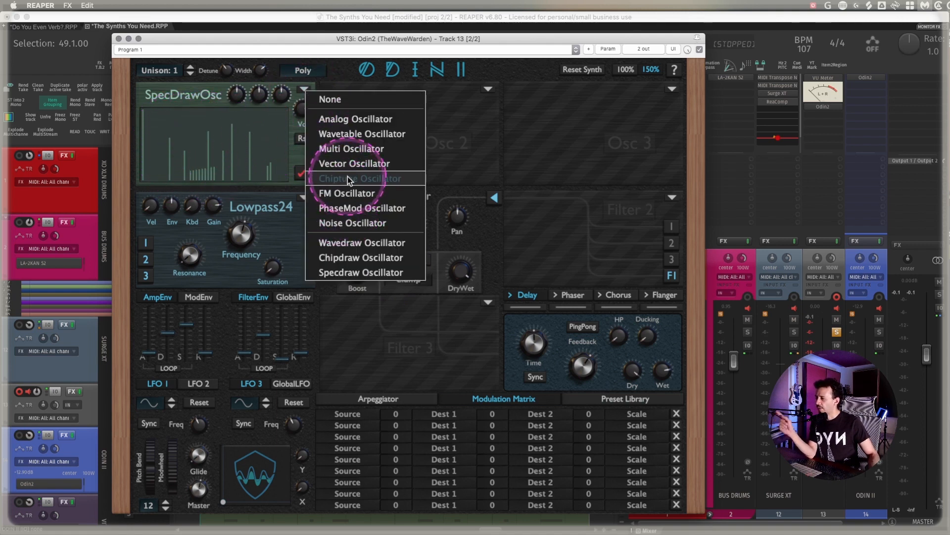
{"action": "left_click", "coordinate": [346, 163]}
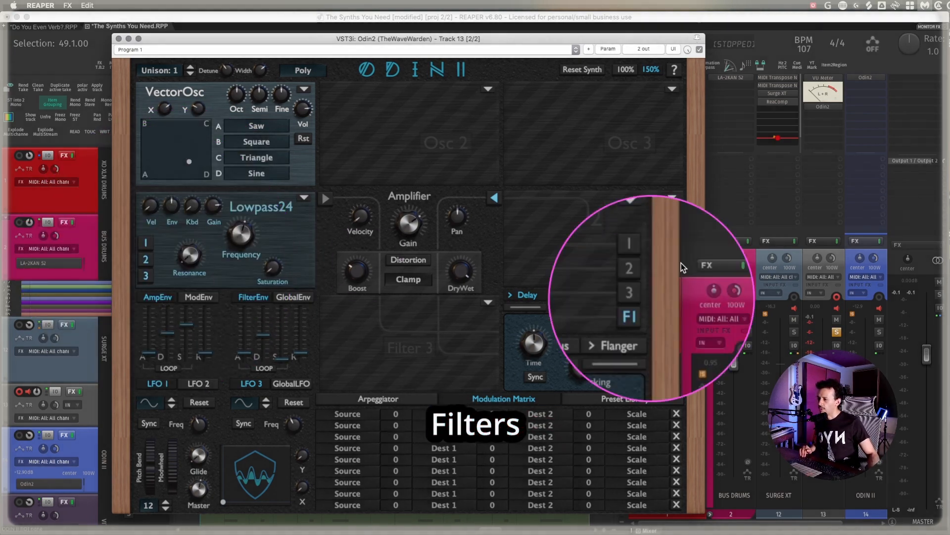
- Look through filter 2's types without choosing one, and switch off filter 2's routing into the amplifier
{"action": "left_click", "coordinate": [673, 197]}
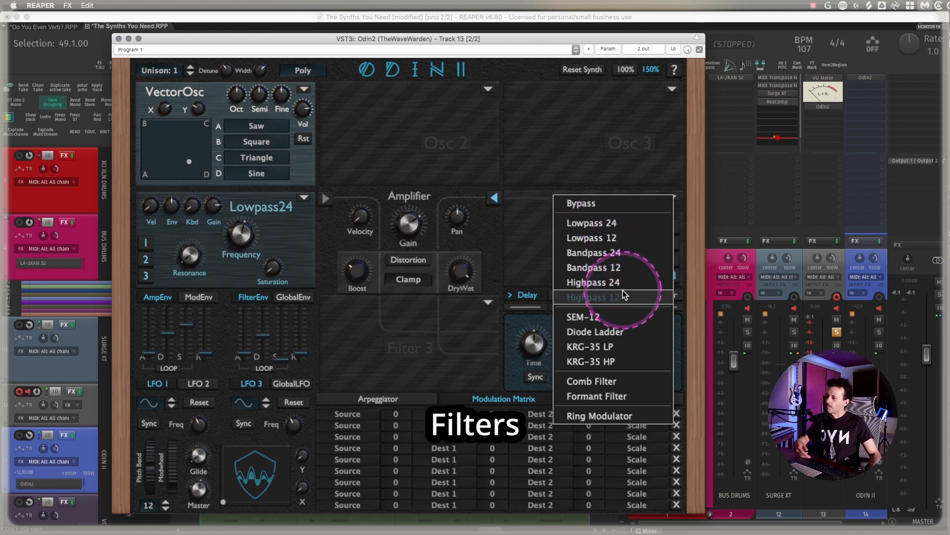
{"action": "left_click", "coordinate": [611, 348]}
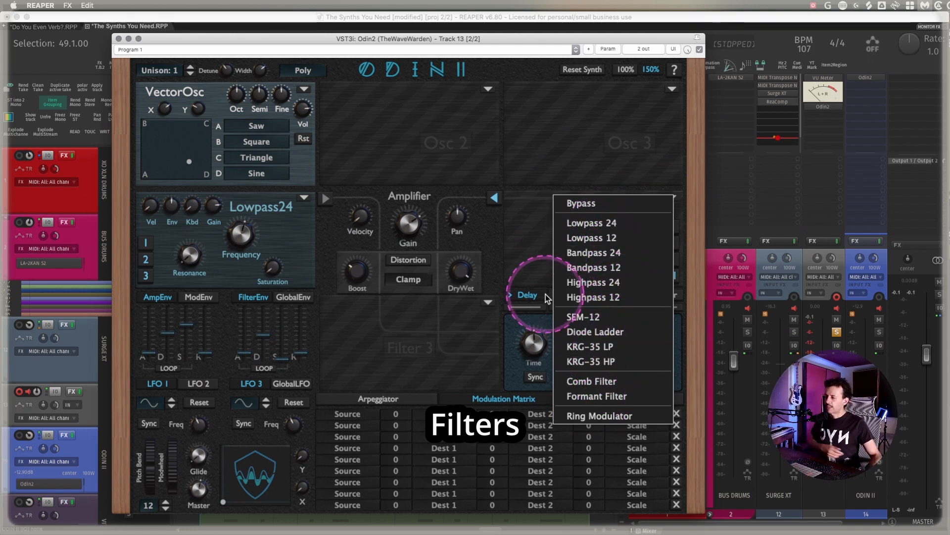
{"action": "left_click", "coordinate": [491, 203]}
{"action": "left_click", "coordinate": [495, 202]}
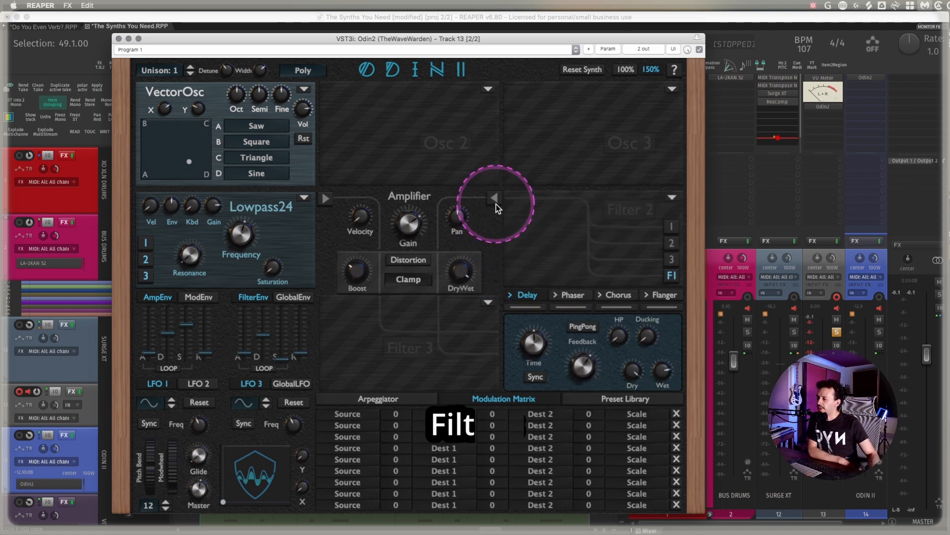
- Toggle filter 2's routing into the amplifier, leave it off, and route filter 1 into the amplifier instead
{"action": "left_click", "coordinate": [495, 197]}
{"action": "left_click", "coordinate": [496, 198]}
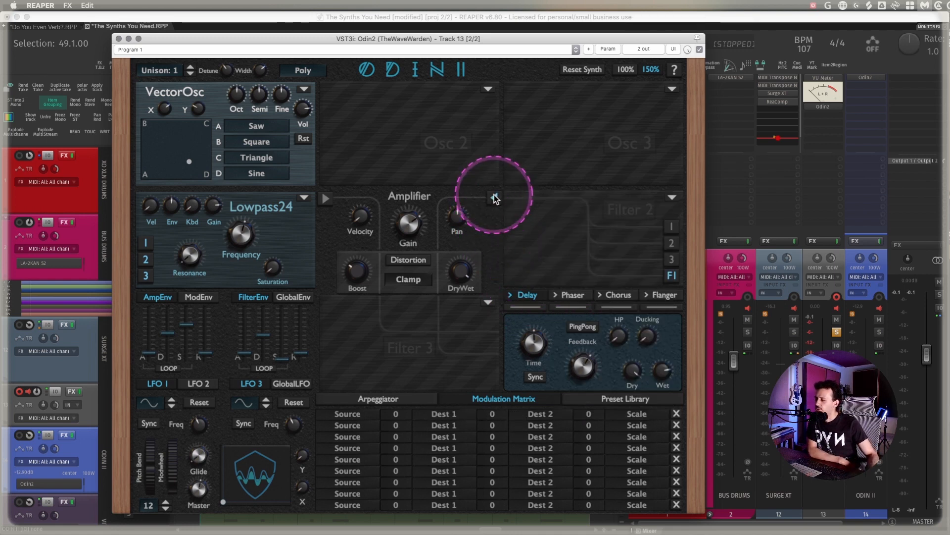
{"action": "left_click", "coordinate": [495, 198]}
{"action": "left_click", "coordinate": [494, 199]}
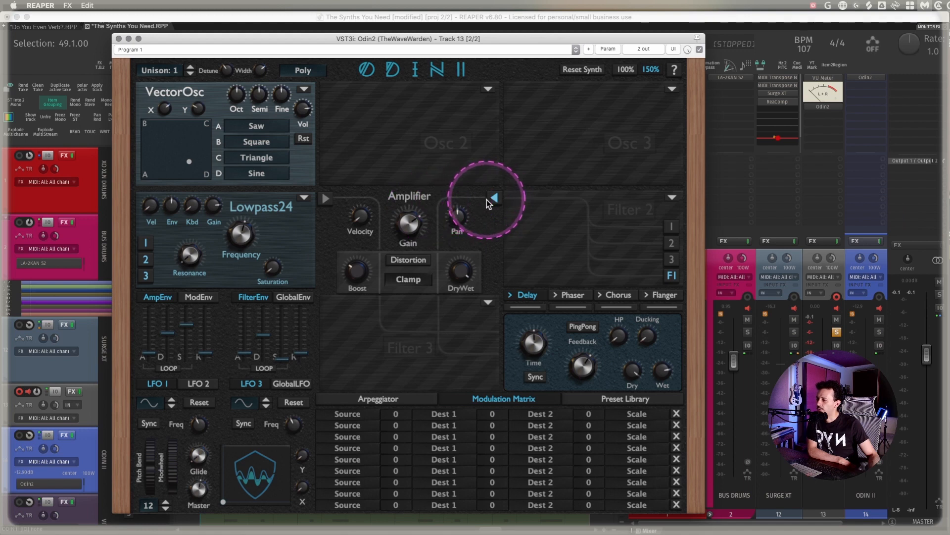
{"action": "left_click", "coordinate": [328, 200]}
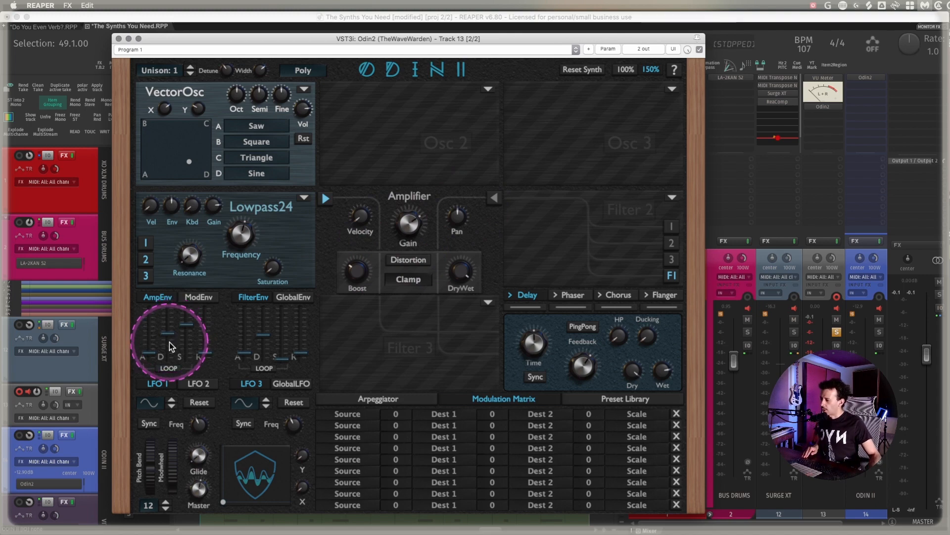
{"action": "right_click", "coordinate": [326, 199]}
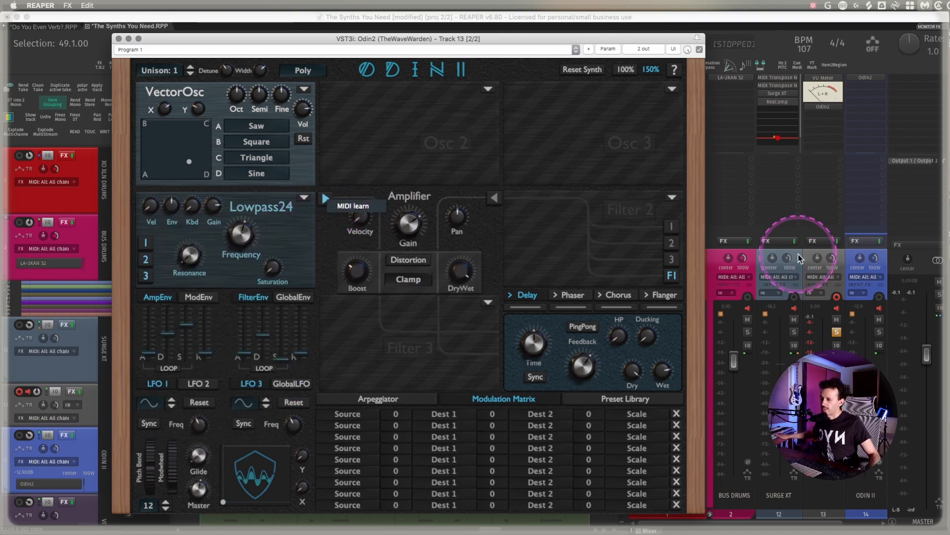
- Try several positions on the Vector Oscillator's pad, leaving the point near the centre, and route filter 1 into the amplifier again
{"action": "left_click", "coordinate": [145, 137]}
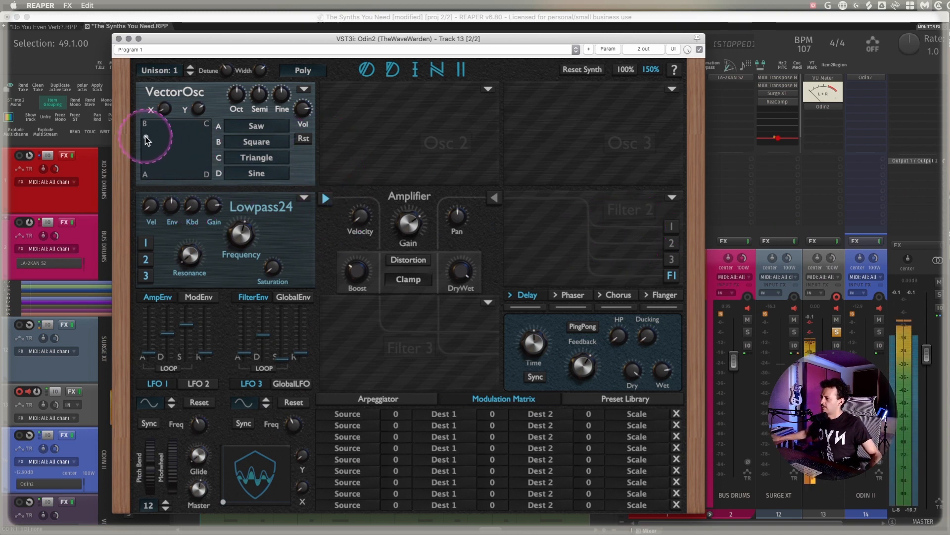
{"action": "left_click_drag", "start_coordinate": [188, 122], "coordinate": [171, 145]}
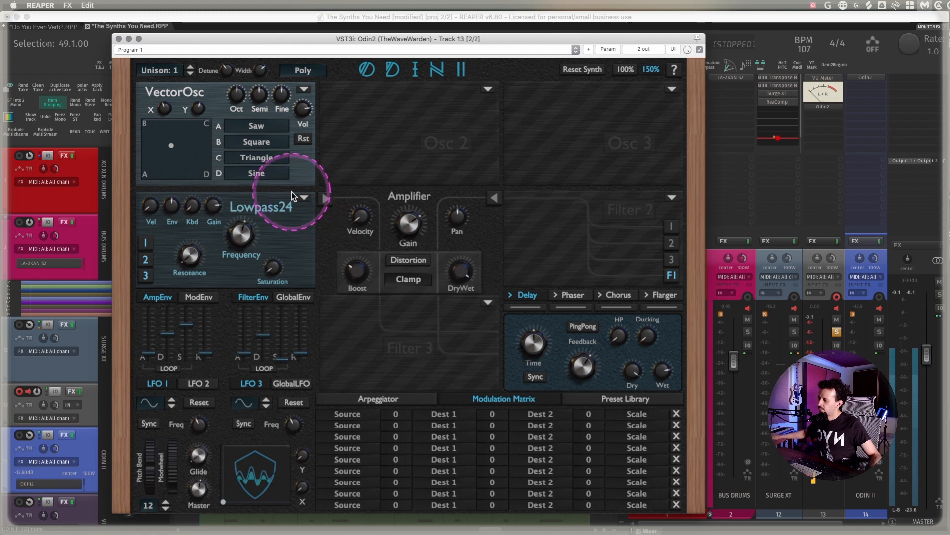
{"action": "left_click", "coordinate": [324, 199]}
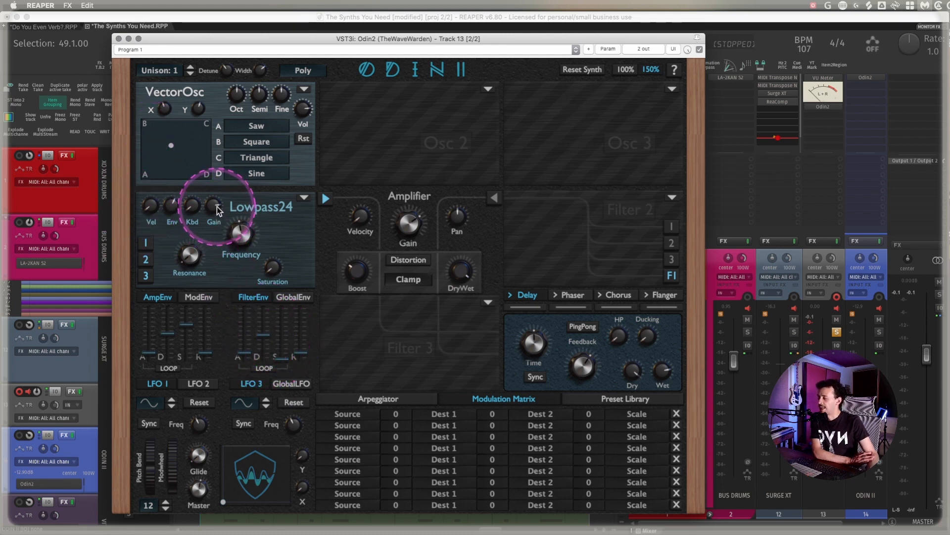
- Sweep the Lowpass24 filter's gain down and back up, and adjust its saturation
{"action": "left_click_drag", "start_coordinate": [215, 207], "coordinate": [216, 296]}
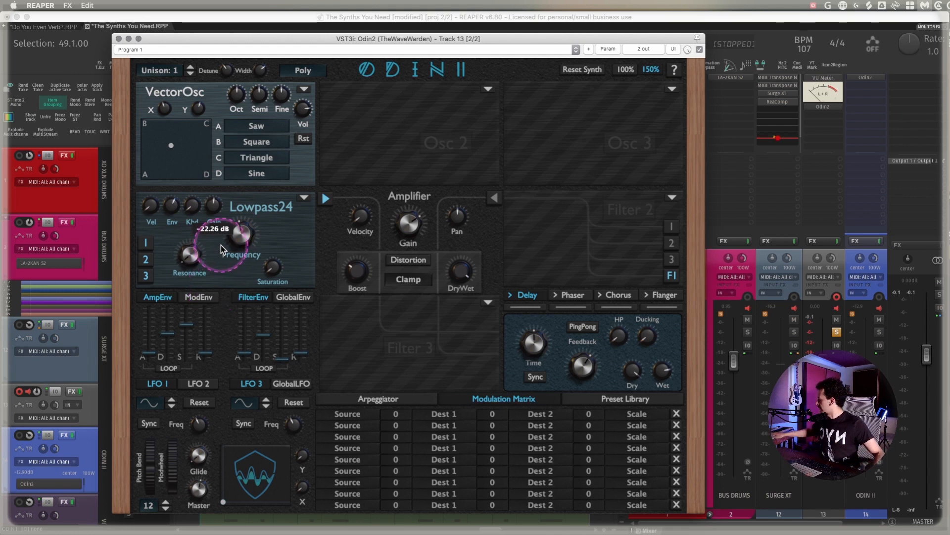
{"action": "left_click_drag", "start_coordinate": [221, 245], "coordinate": [227, 216]}
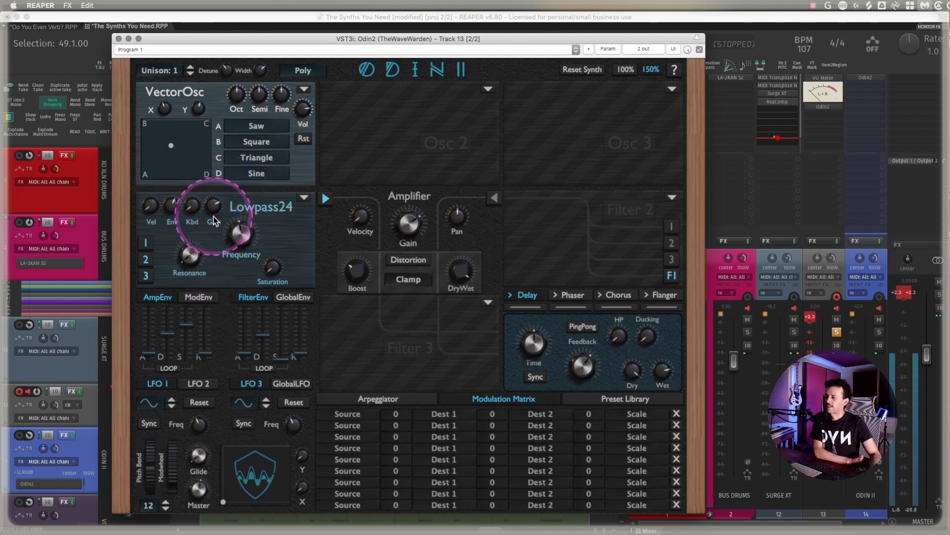
{"action": "left_click_drag", "start_coordinate": [272, 267], "coordinate": [289, 231]}
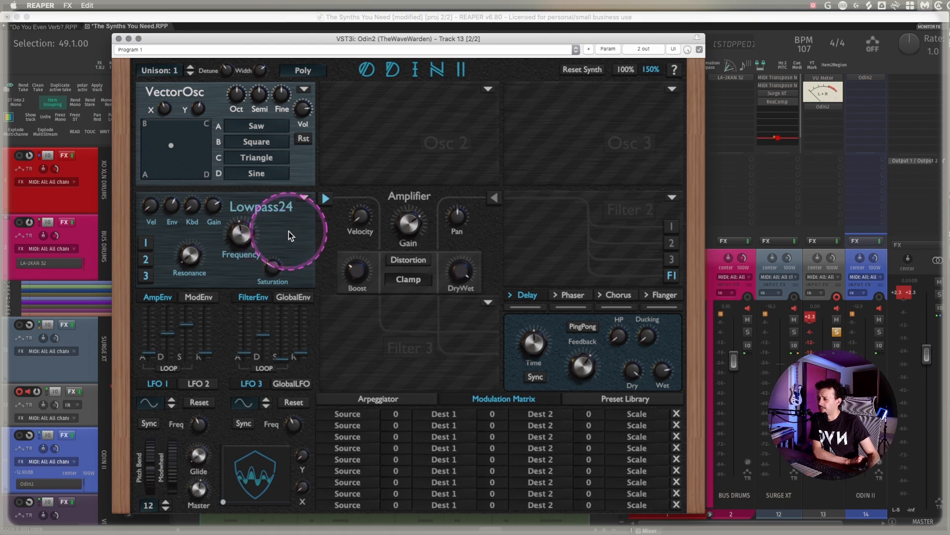
- Enable the amplifier's distortion with the Clamp algorithm, try its boost, and look over filter 3's types without choosing one
{"action": "left_click", "coordinate": [404, 283]}
{"action": "left_click", "coordinate": [349, 331]}
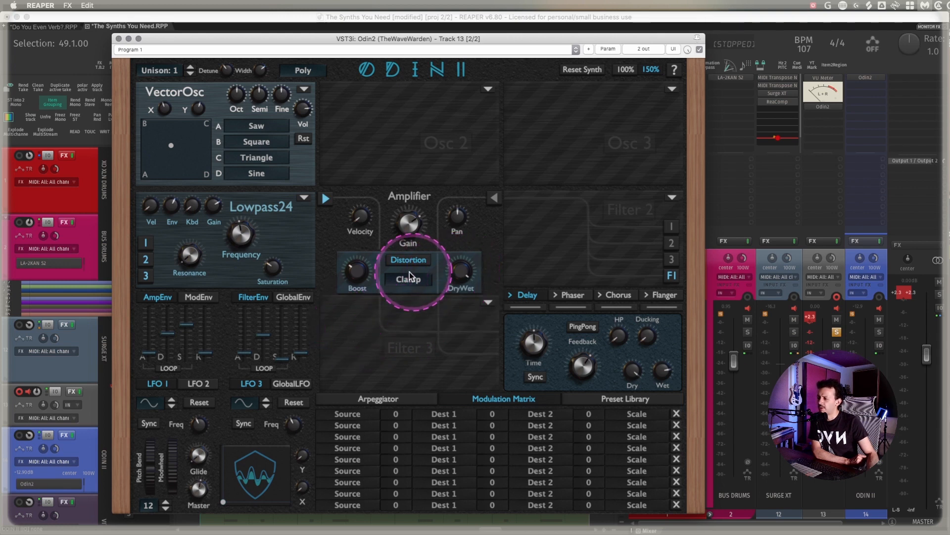
{"action": "mouse_move", "coordinate": [353, 275]}
{"action": "left_mouse_down"}
{"action": "mouse_move", "coordinate": [355, 286]}
{"action": "mouse_move", "coordinate": [356, 277]}
{"action": "left_mouse_up"}
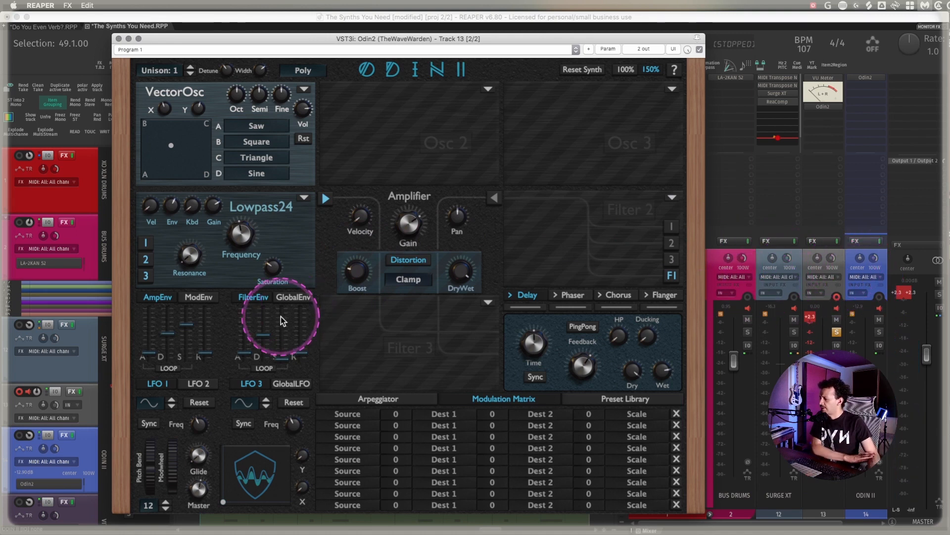
{"action": "left_click", "coordinate": [489, 303]}
{"action": "left_click", "coordinate": [440, 352]}
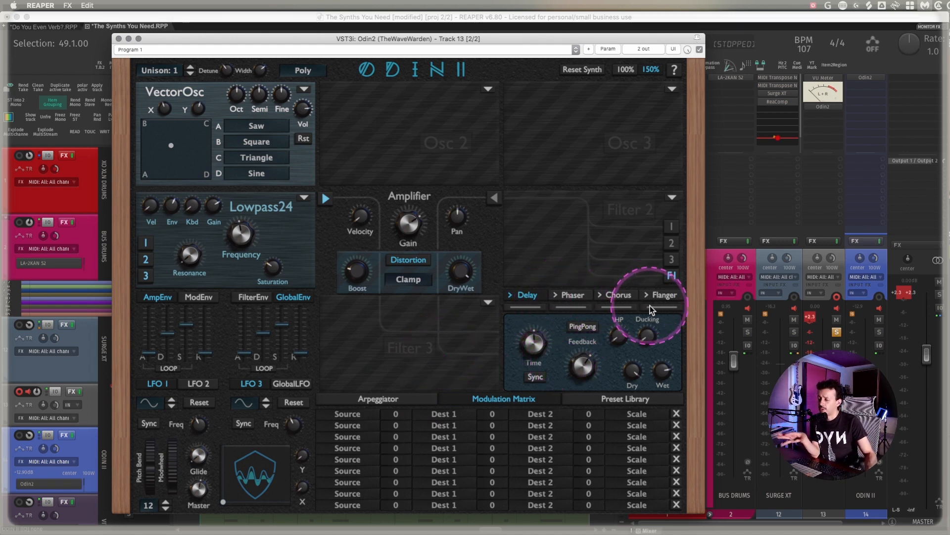
- Look through the Phaser, Chorus and Flanger effects, return to the Delay, and adjust its ducking and feedback
{"action": "left_click", "coordinate": [569, 297]}
{"action": "left_click", "coordinate": [657, 294]}
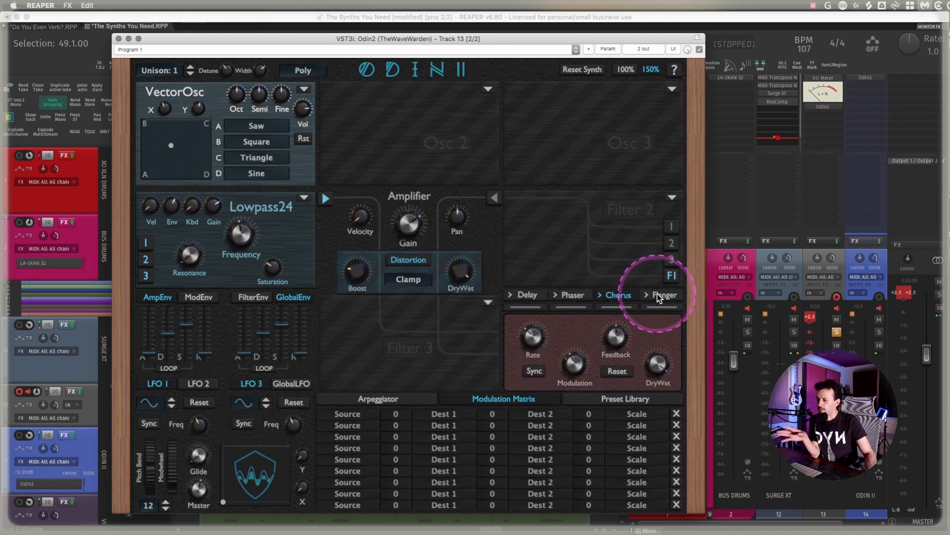
{"action": "left_click", "coordinate": [524, 295]}
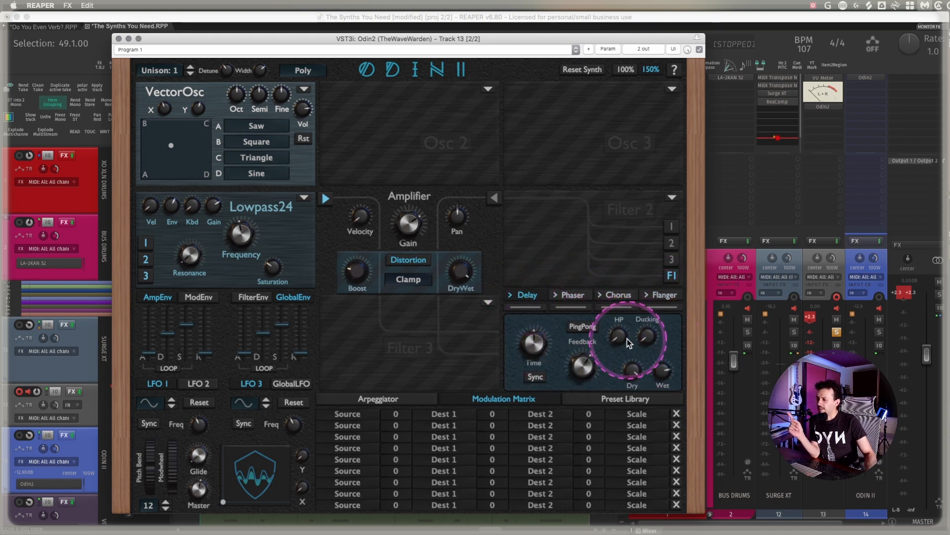
{"action": "left_click_drag", "start_coordinate": [645, 339], "coordinate": [642, 262]}
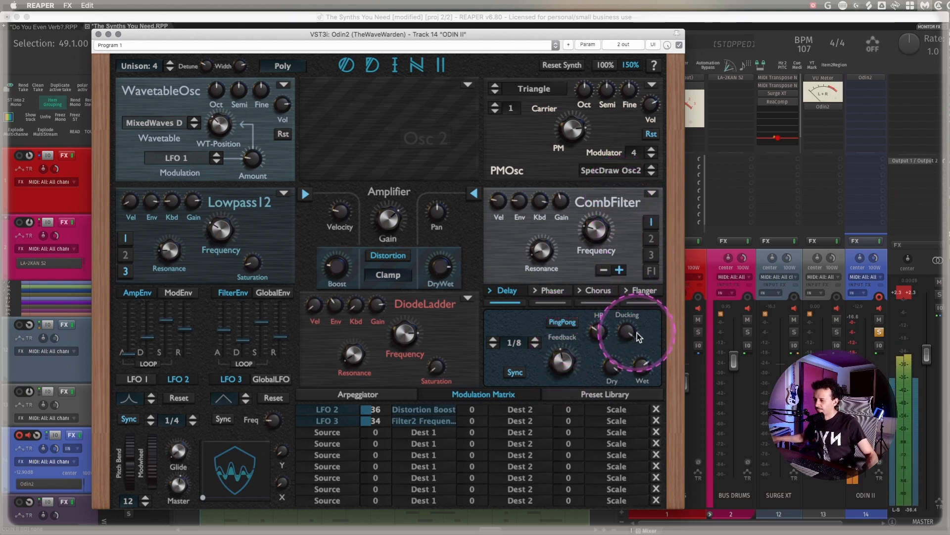
{"action": "left_click_drag", "start_coordinate": [565, 362], "coordinate": [561, 391]}
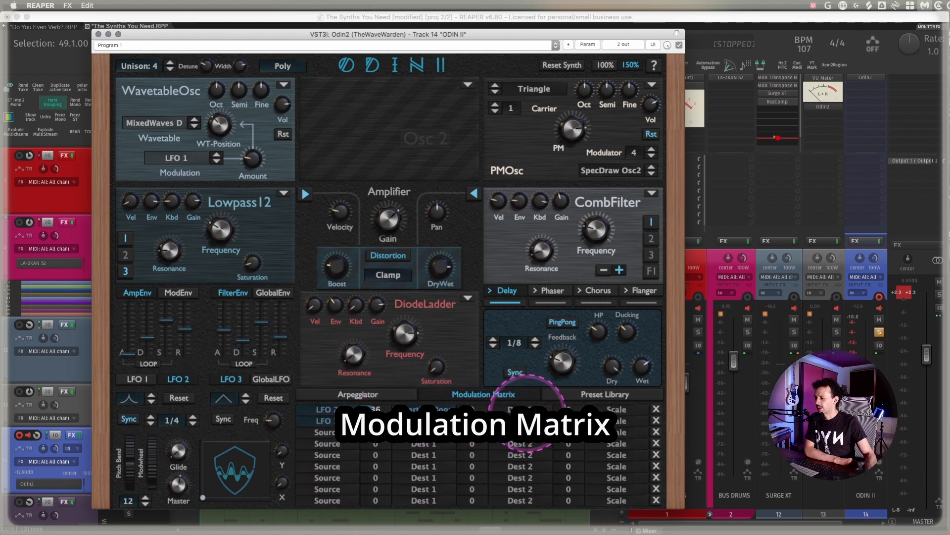
- Examine the available sources and destinations in the modulation matrix without assigning any
{"action": "left_click", "coordinate": [329, 435]}
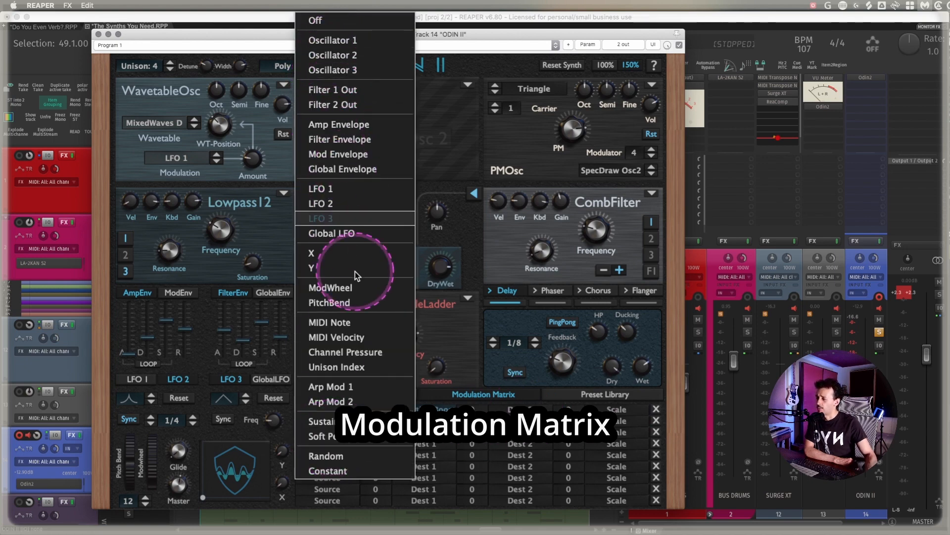
{"action": "left_click", "coordinate": [423, 432]}
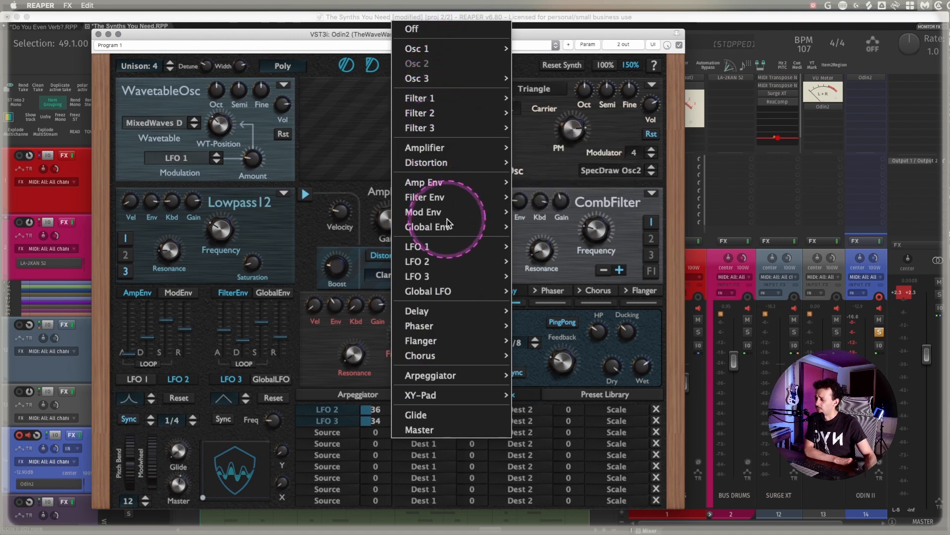
{"action": "mouse_move", "coordinate": [456, 340]}
{"action": "left_click", "coordinate": [337, 475]}
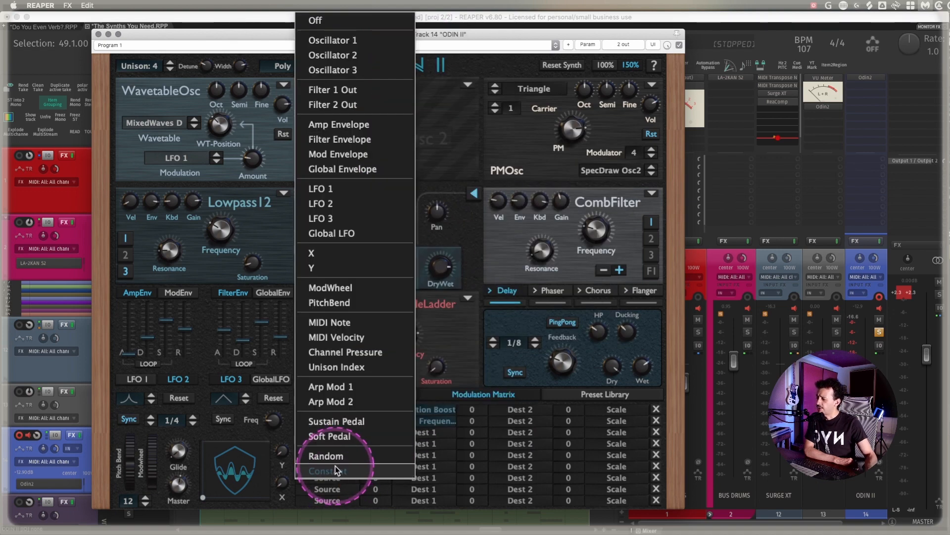
{"action": "left_click", "coordinate": [347, 507]}
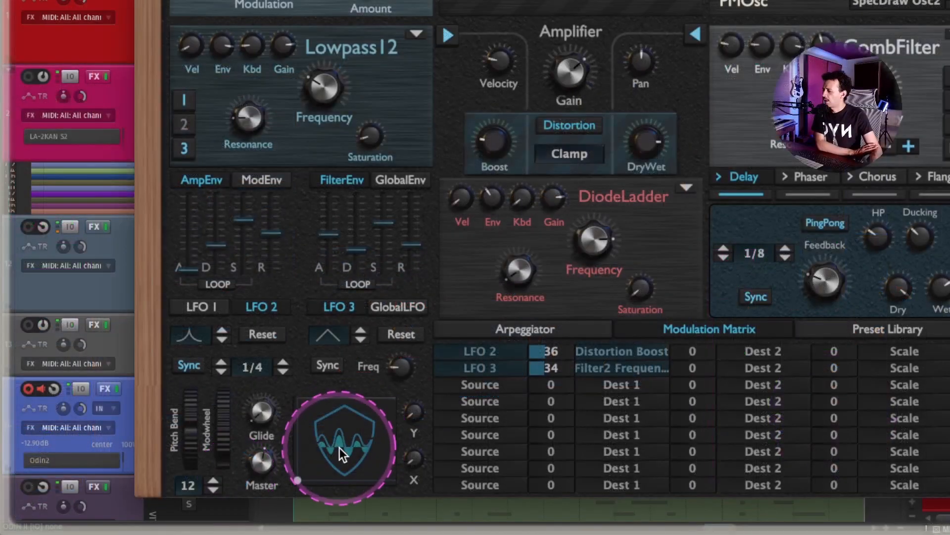
- In the modulation matrix's fourth row, assign the XY pad's Y to Delay Dry at -50 and Delay HP Freq at -60, with scale amount -50
{"action": "left_click_drag", "start_coordinate": [300, 472], "coordinate": [337, 461]}
{"action": "left_click", "coordinate": [489, 403]}
{"action": "left_click", "coordinate": [482, 136]}
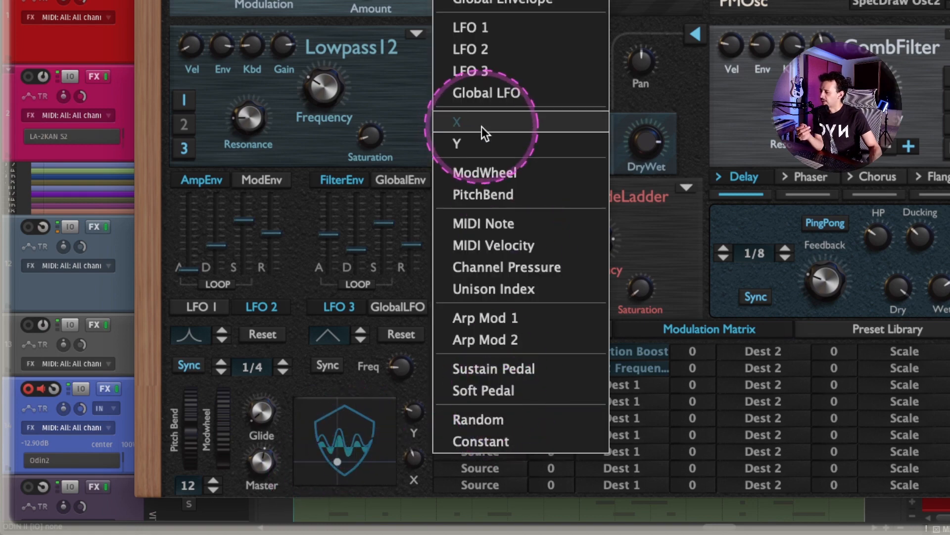
{"action": "left_click_drag", "start_coordinate": [330, 479], "coordinate": [369, 432]}
{"action": "left_click_drag", "start_coordinate": [555, 402], "coordinate": [559, 402]}
{"action": "mouse_move", "coordinate": [708, 394]}
{"action": "left_mouse_down"}
{"action": "mouse_move", "coordinate": [711, 316]}
{"action": "mouse_move", "coordinate": [711, 381]}
{"action": "left_mouse_up"}
{"action": "left_click_drag", "start_coordinate": [852, 394], "coordinate": [849, 348]}
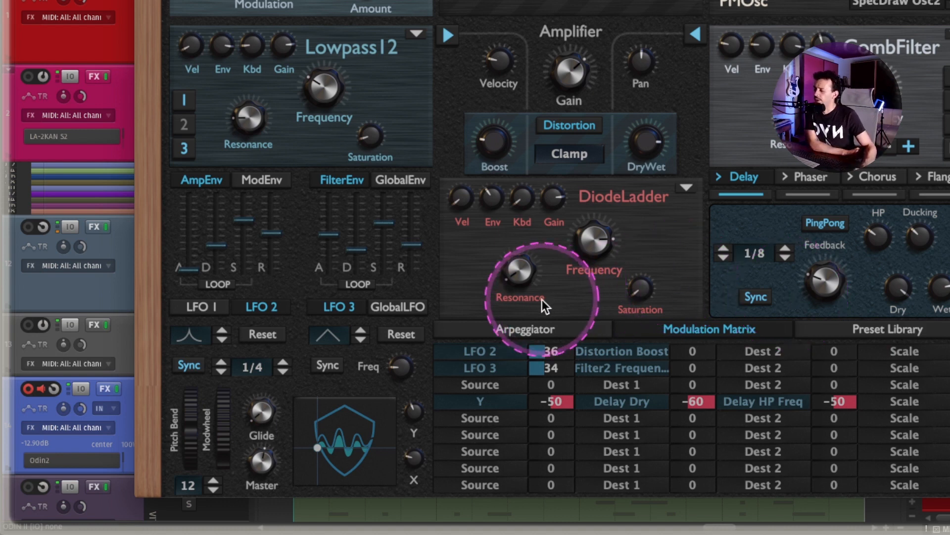
- Turn on the arpeggiator and mute its second and third steps
{"action": "left_click", "coordinate": [564, 330]}
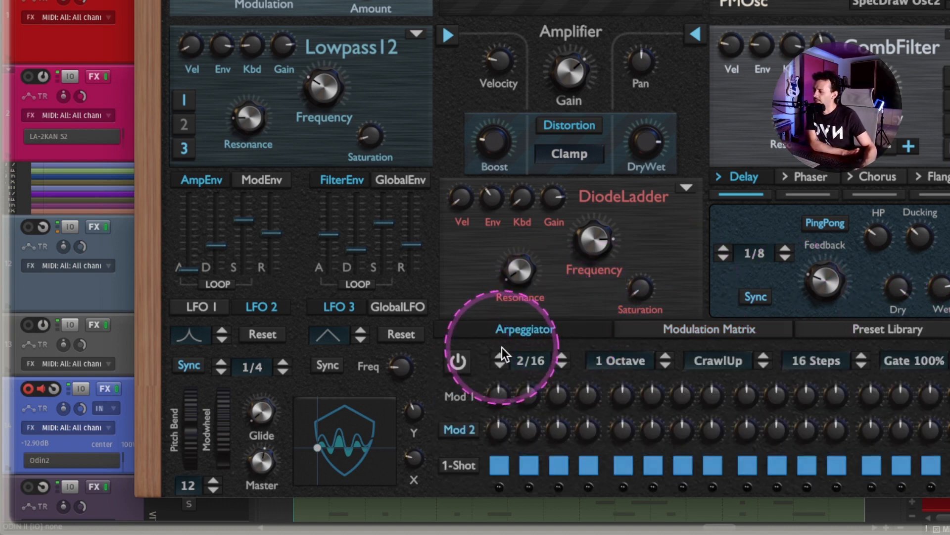
{"action": "left_click", "coordinate": [454, 363]}
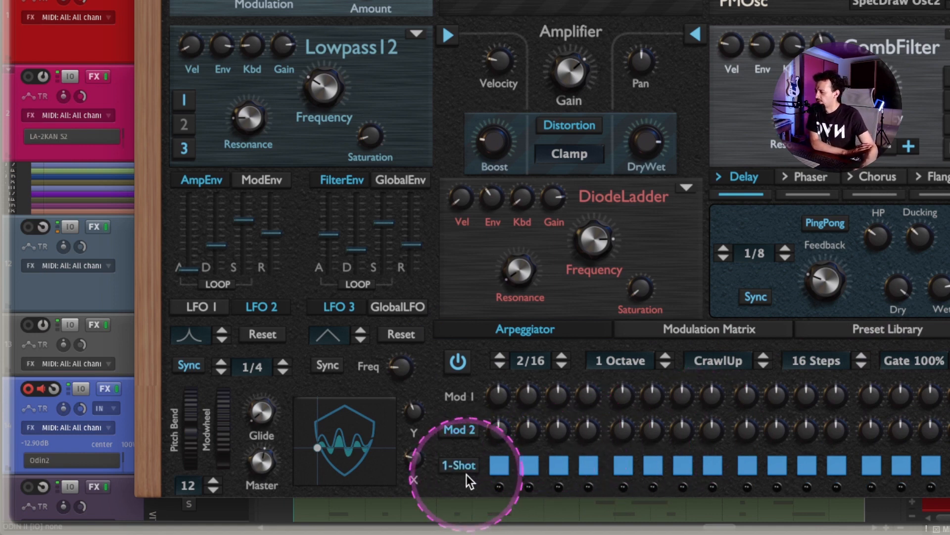
{"action": "left_click", "coordinate": [528, 466]}
{"action": "left_click", "coordinate": [562, 466]}
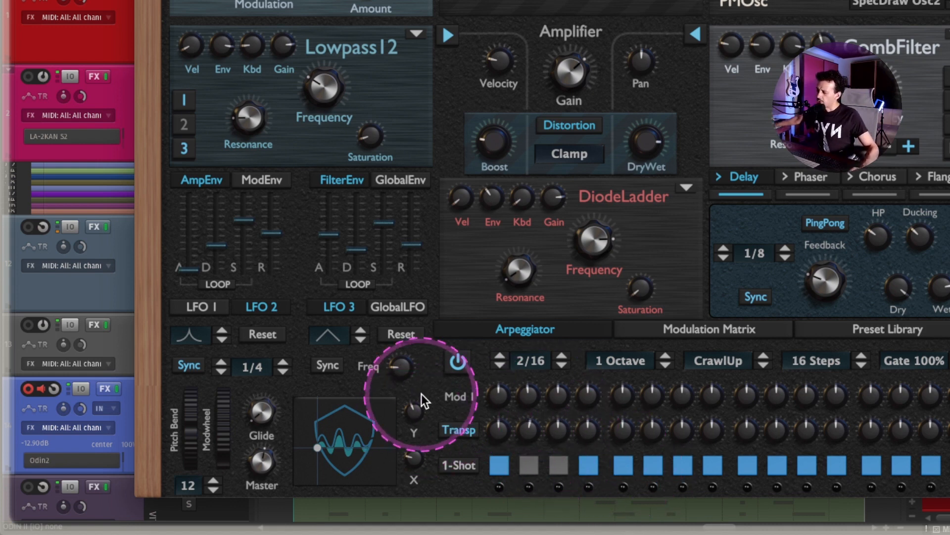
- Use the arpeggiator's second modulation row for transposition, reactivate step 2, and set that step's transposition to 23
{"action": "left_click", "coordinate": [460, 430]}
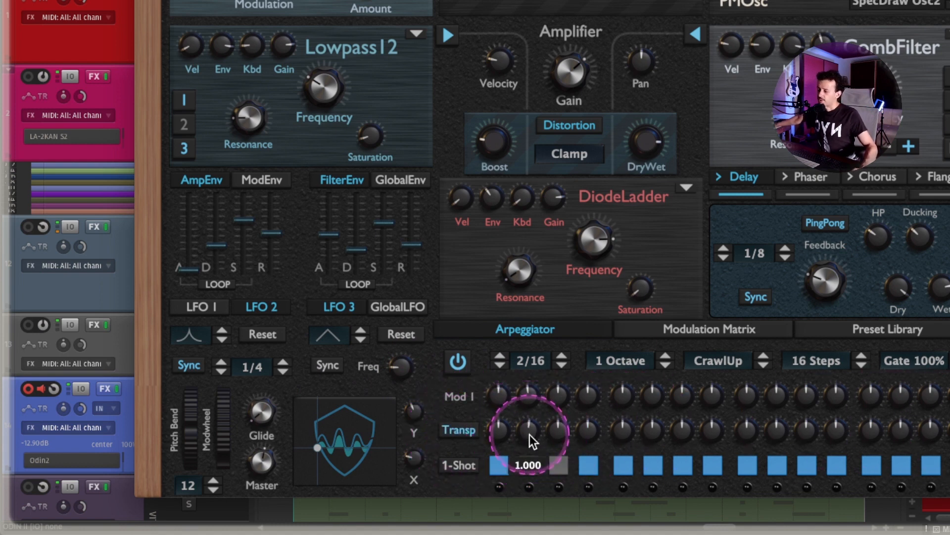
{"action": "left_click_drag", "start_coordinate": [531, 432], "coordinate": [531, 341]}
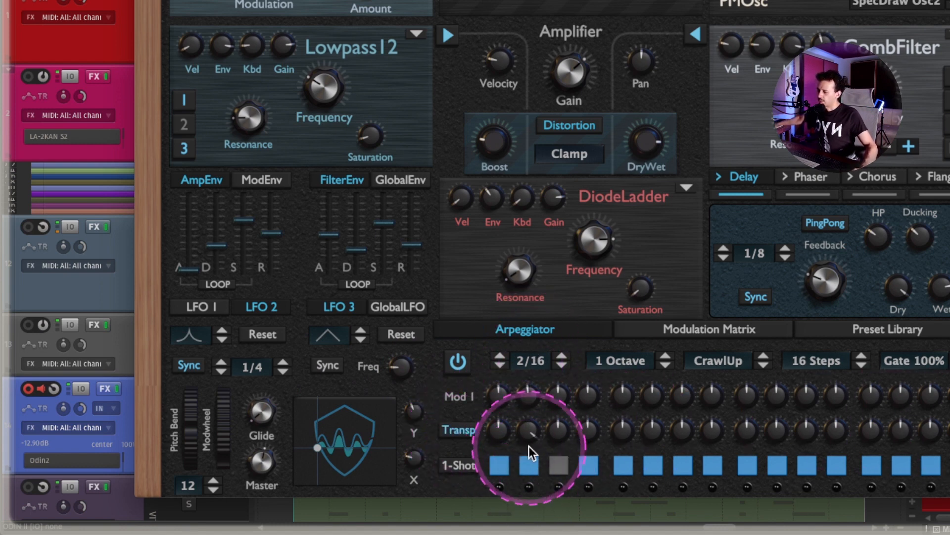
{"action": "mouse_move", "coordinate": [530, 430]}
{"action": "left_mouse_down"}
{"action": "mouse_move", "coordinate": [530, 446]}
{"action": "mouse_move", "coordinate": [532, 426]}
{"action": "left_mouse_up"}
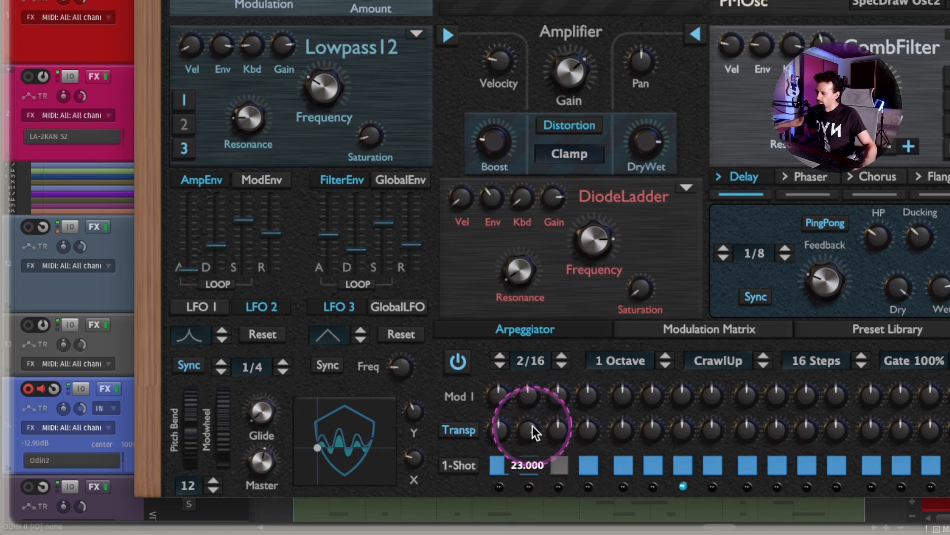
- Browse the factory preset categories and the Arps & Sequences patches without loading one, and return to the arpeggiator settings
{"action": "left_click", "coordinate": [871, 328]}
{"action": "scroll", "coordinate": [726, 398], "scroll_direction": "down", "scroll_amount": 3}
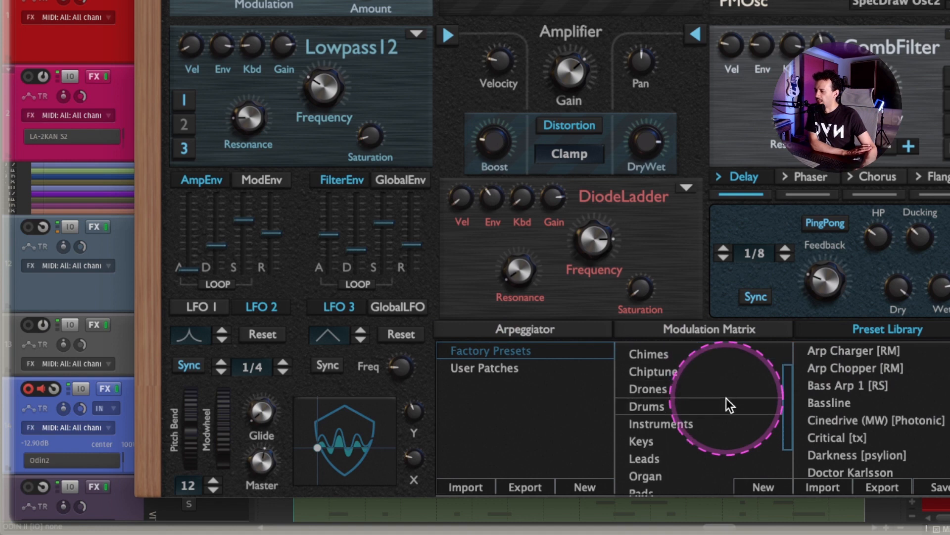
{"action": "scroll", "coordinate": [726, 398], "scroll_direction": "up", "scroll_amount": 2}
{"action": "scroll", "coordinate": [857, 394], "scroll_direction": "down", "scroll_amount": 4}
{"action": "scroll", "coordinate": [857, 393], "scroll_direction": "down", "scroll_amount": 5}
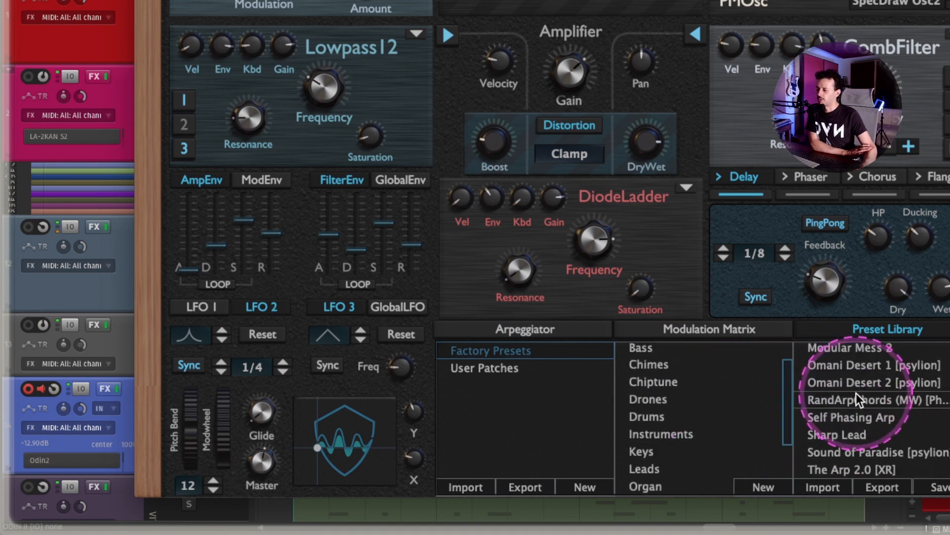
{"action": "scroll", "coordinate": [856, 393], "scroll_direction": "up", "scroll_amount": 10}
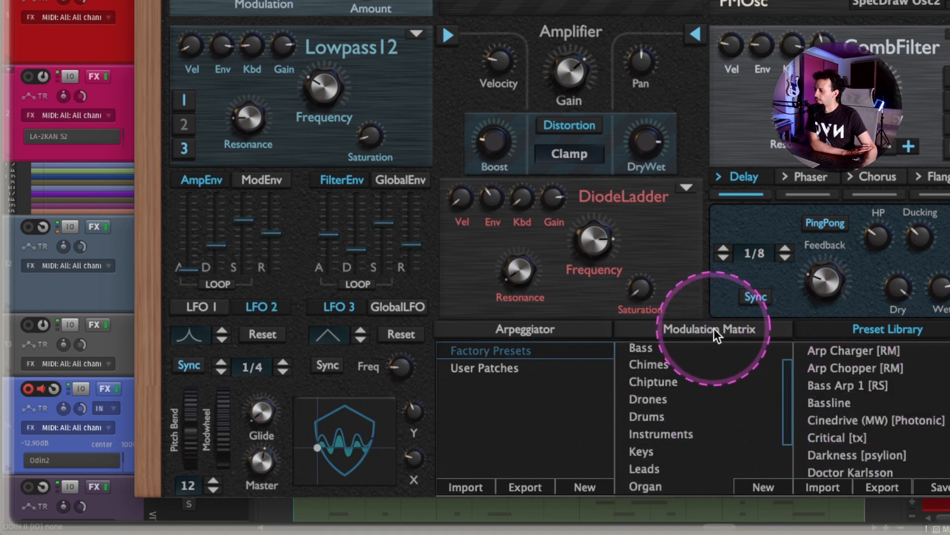
{"action": "left_click", "coordinate": [691, 330]}
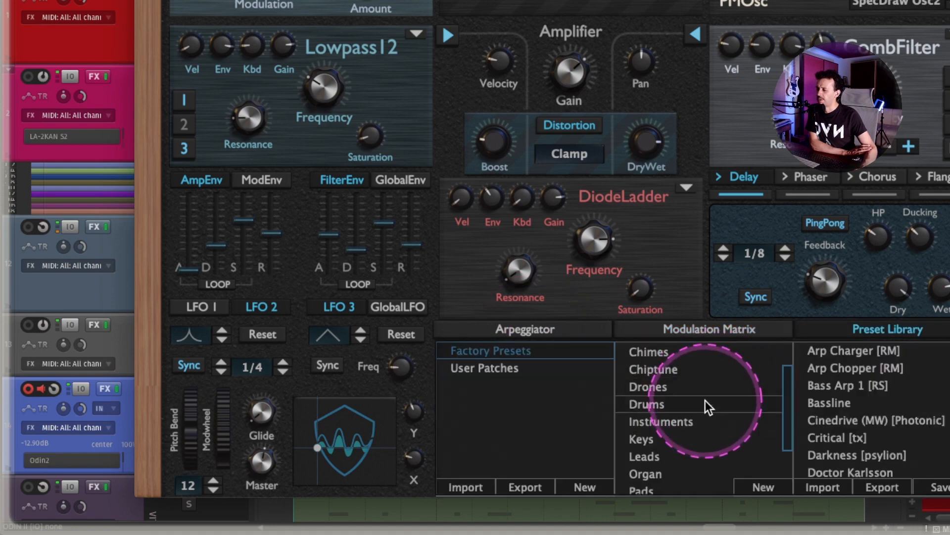
{"action": "scroll", "coordinate": [705, 400], "scroll_direction": "up", "scroll_amount": 3}
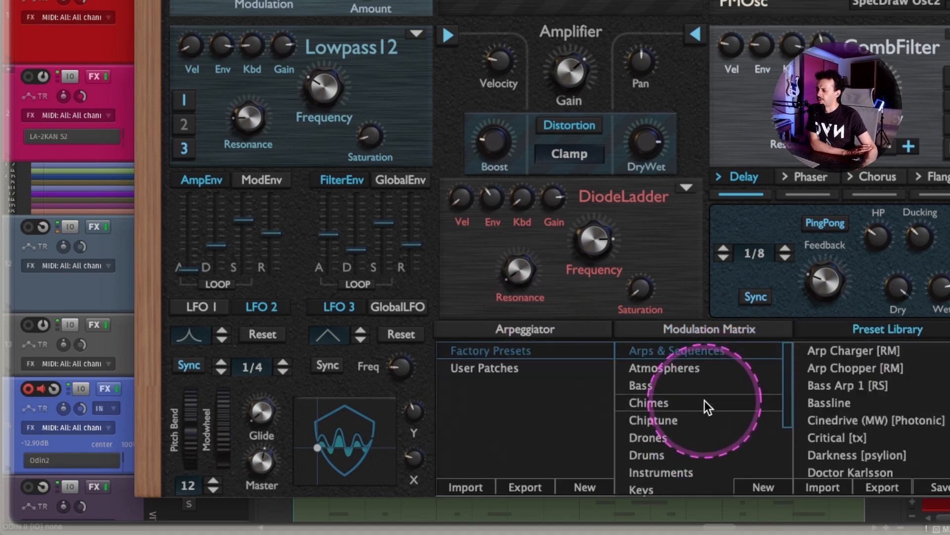
{"action": "left_click", "coordinate": [551, 328]}
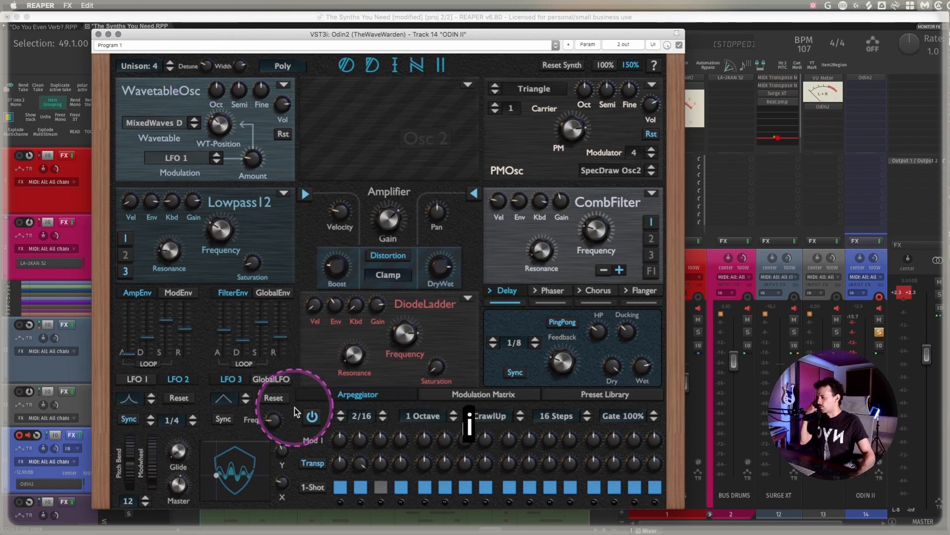
- Switch to the Vital synth and load the Clicky Robot wavetable into oscillator 1
{"action": "left_click", "coordinate": [900, 296]}
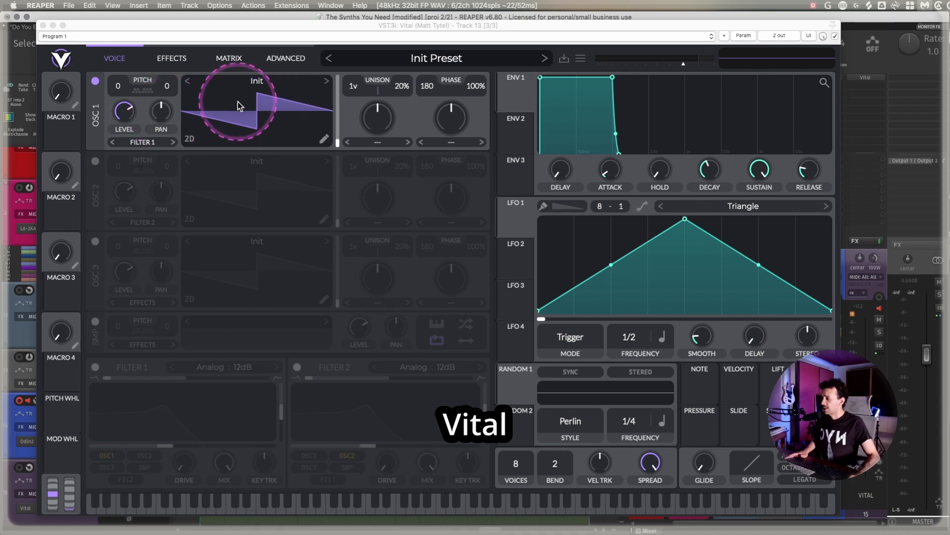
{"action": "left_click", "coordinate": [252, 85]}
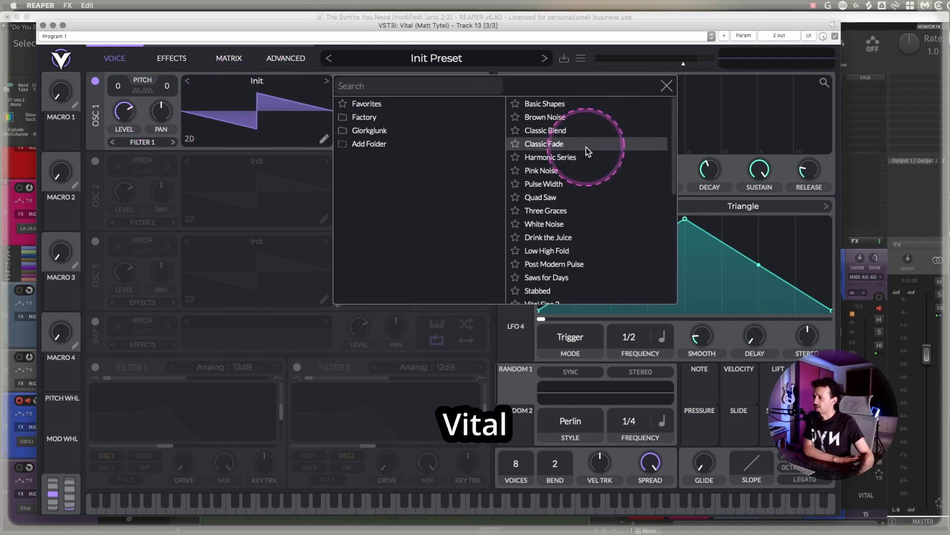
{"action": "scroll", "coordinate": [578, 149], "scroll_direction": "down", "scroll_amount": 10}
{"action": "left_click", "coordinate": [571, 180]}
{"action": "left_click", "coordinate": [572, 258]}
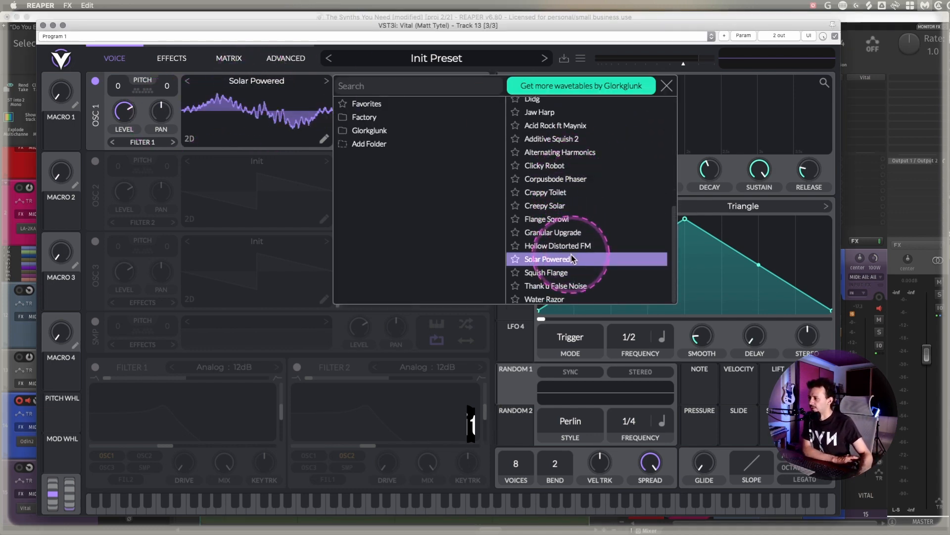
{"action": "double_click", "coordinate": [575, 168]}
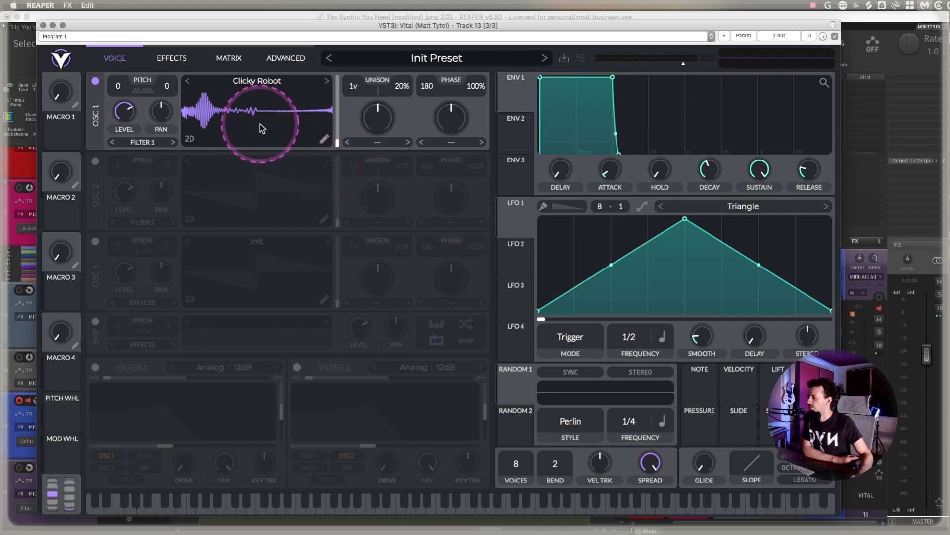
- Show oscillator 1's wavetable in 3D and turn on oscillator 3, the sampler and both filters
{"action": "left_click", "coordinate": [195, 144]}
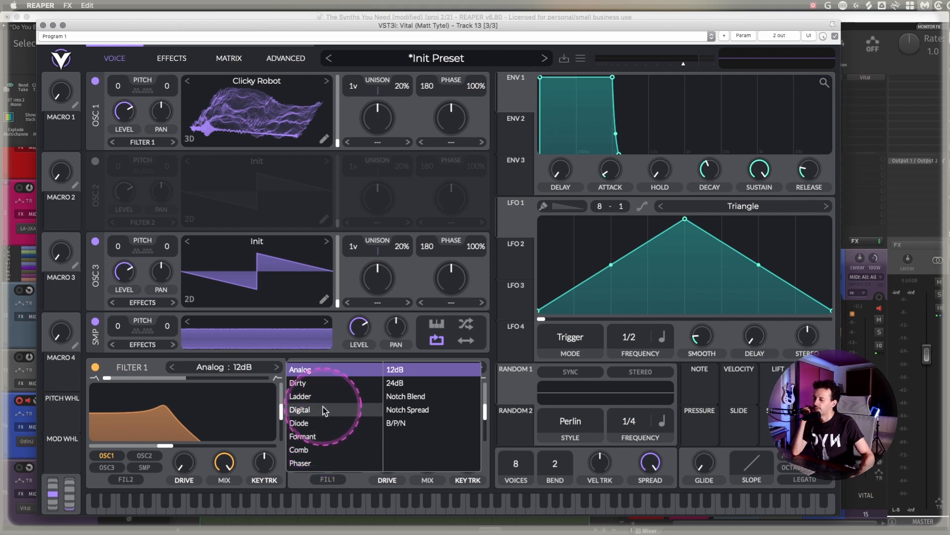
{"action": "left_click", "coordinate": [191, 403]}
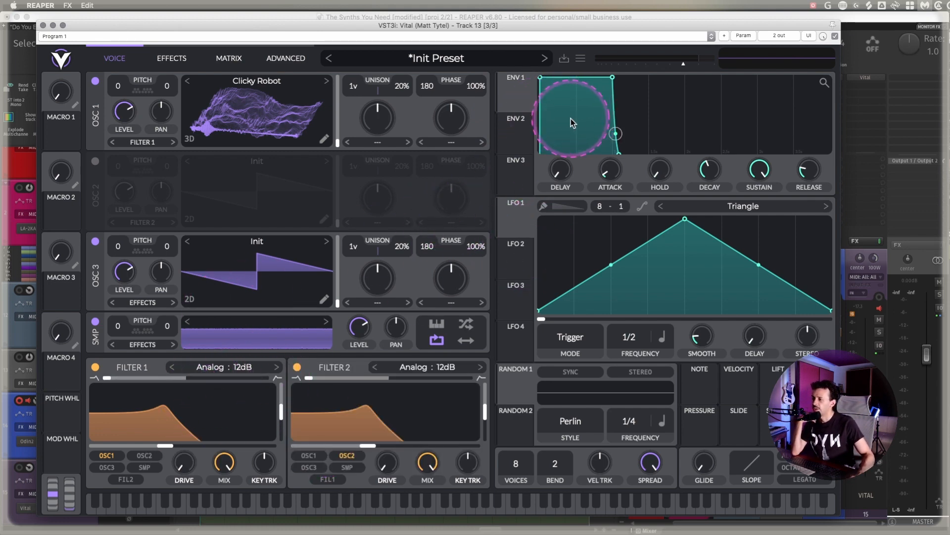
- Lengthen the attack of envelope 1 and look through envelopes 2 and 3
{"action": "left_click_drag", "start_coordinate": [542, 84], "coordinate": [600, 85]}
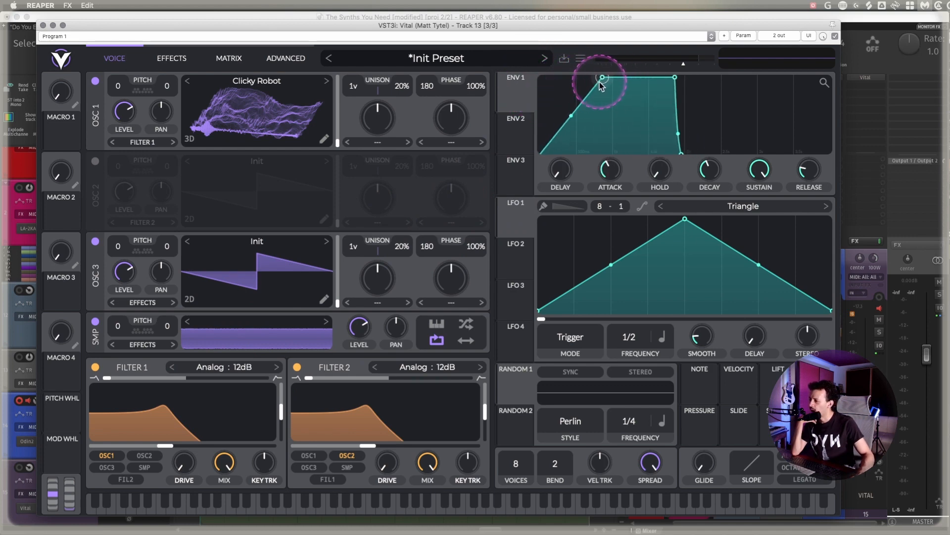
{"action": "left_click", "coordinate": [520, 140]}
{"action": "left_click", "coordinate": [520, 180]}
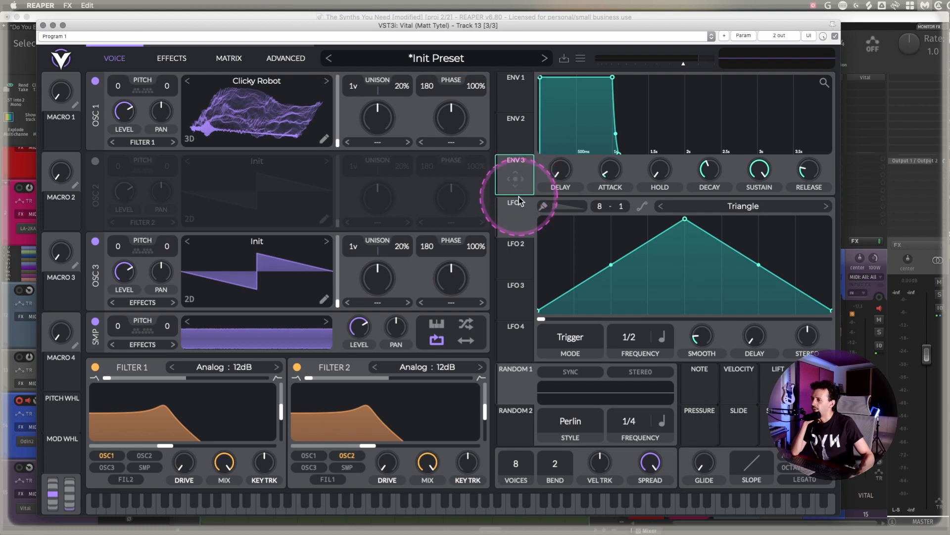
- Modulate oscillator 3's wave frame with LFO 4 at an amount of 256 and try a 1/64 LFO frequency
{"action": "left_click_drag", "start_coordinate": [511, 364], "coordinate": [393, 274]}
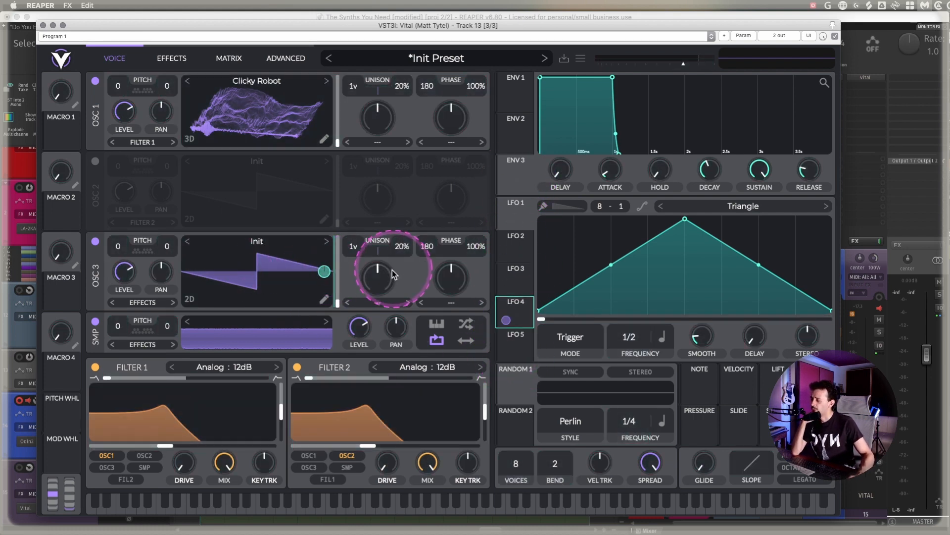
{"action": "left_click_drag", "start_coordinate": [482, 269], "coordinate": [659, 334]}
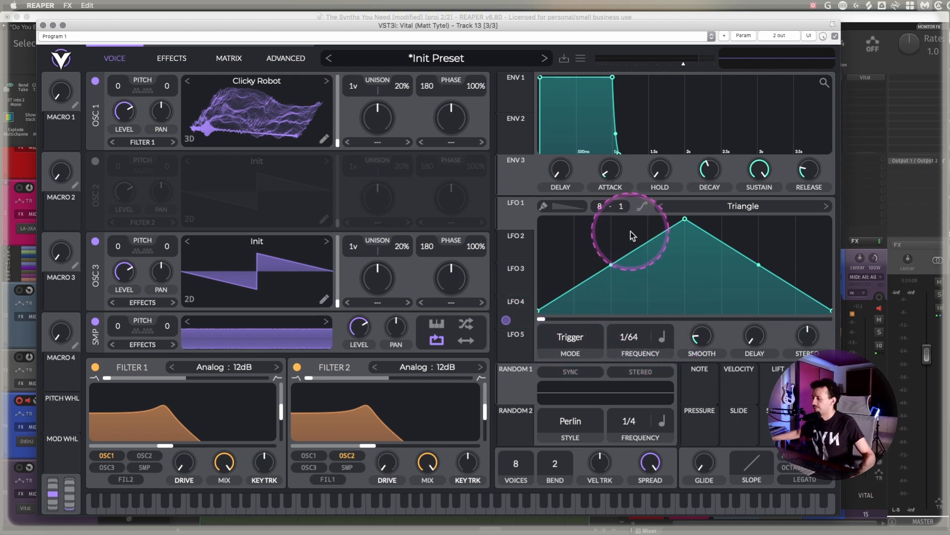
{"action": "left_click_drag", "start_coordinate": [632, 235], "coordinate": [612, 315]}
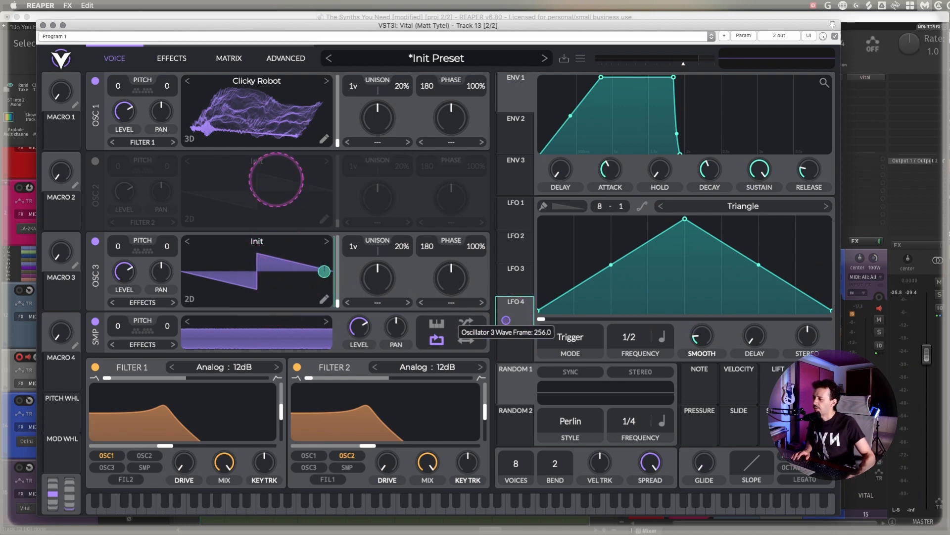
{"action": "left_click_drag", "start_coordinate": [290, 260], "coordinate": [290, 214]}
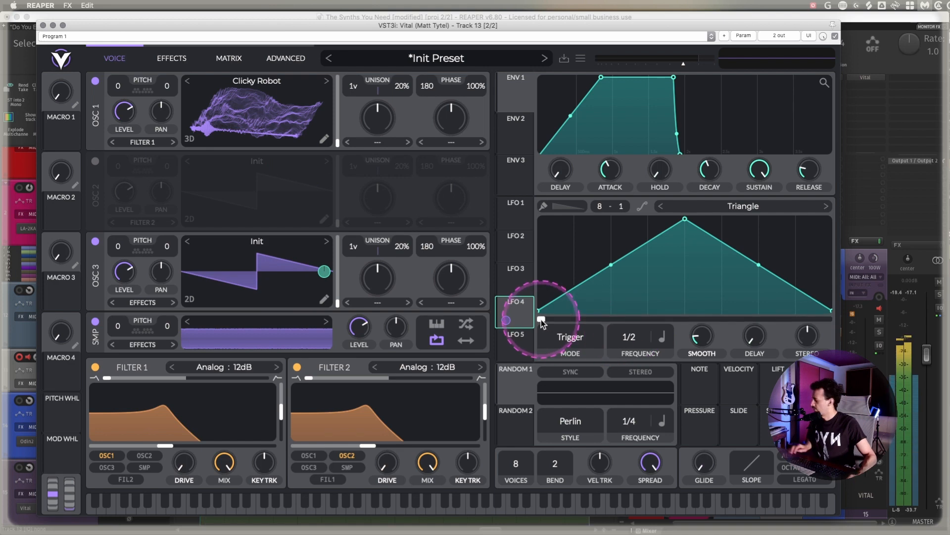
- Turn off the sampler and route oscillator 3 to filter 1
{"action": "left_click_drag", "start_coordinate": [543, 323], "coordinate": [353, 479]}
{"action": "left_click_drag", "start_coordinate": [390, 438], "coordinate": [272, 247]}
- Audition Drink the Juice, Quad Saw and Pink Noise on oscillator 3, and load the Classic Fade wavetable
{"action": "left_click", "coordinate": [272, 245]}
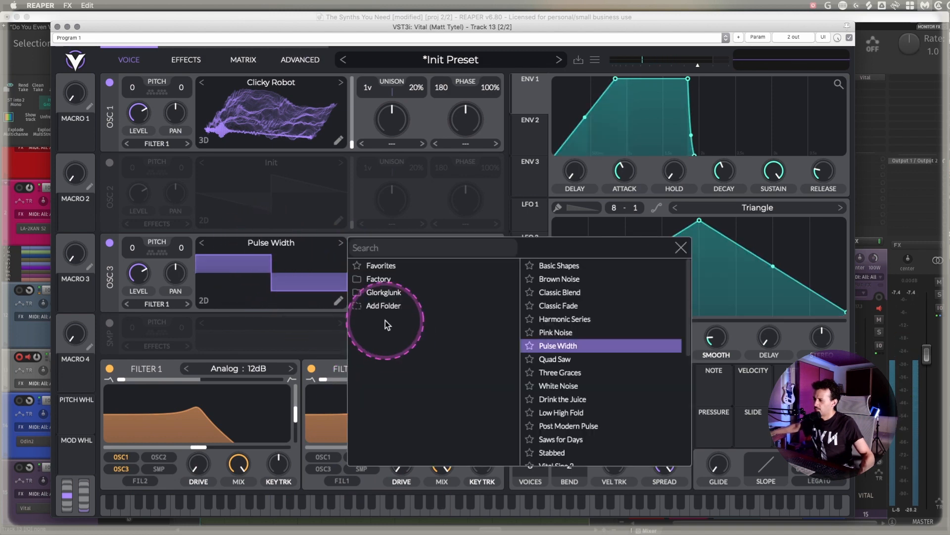
{"action": "left_click", "coordinate": [551, 397]}
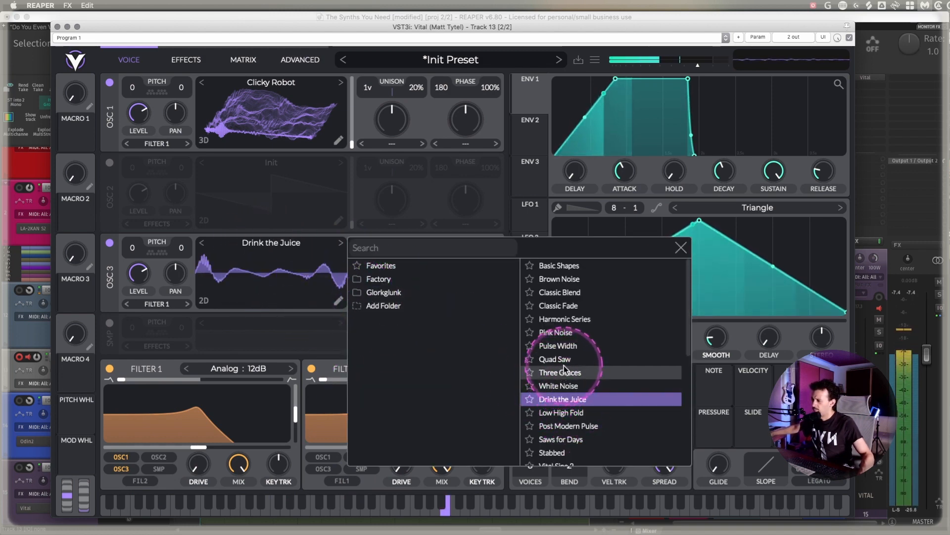
{"action": "left_click", "coordinate": [555, 358]}
{"action": "left_click", "coordinate": [555, 333]}
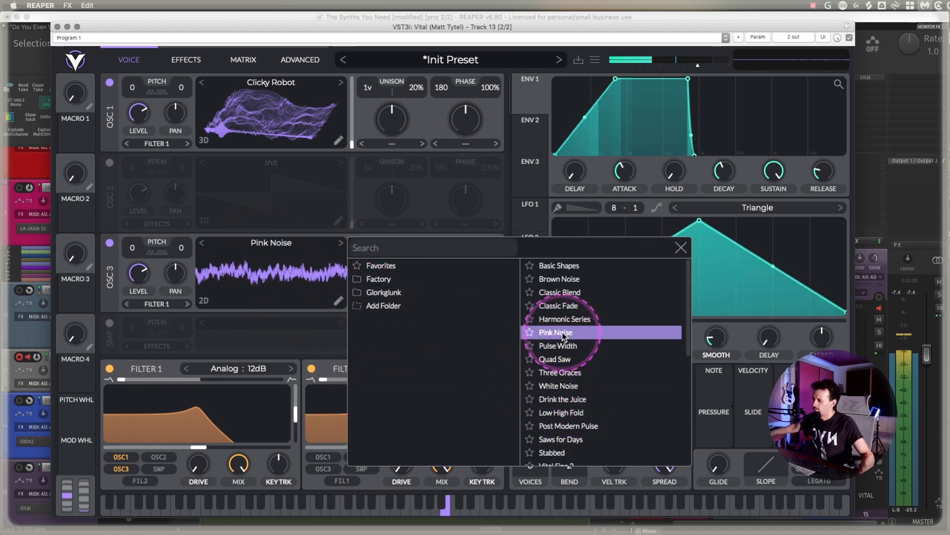
{"action": "left_click", "coordinate": [619, 306]}
{"action": "left_click", "coordinate": [506, 206]}
- Turn oscillator 3's spectral morph amount down to its minimum and transpose the oscillator to -12
{"action": "mouse_move", "coordinate": [392, 281]}
{"action": "left_mouse_down"}
{"action": "mouse_move", "coordinate": [393, 333]}
{"action": "mouse_move", "coordinate": [393, 259]}
{"action": "mouse_move", "coordinate": [390, 287]}
{"action": "left_mouse_up"}
{"action": "left_click_drag", "start_coordinate": [161, 256], "coordinate": [132, 304]}
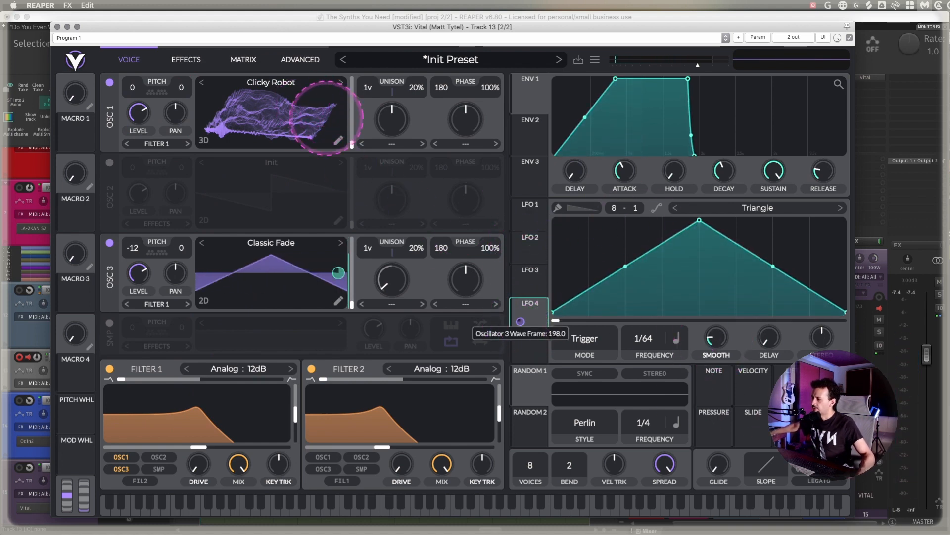
- Modulate oscillator 1's wave frame with LFO 4, adjust the modulation amount and move the frame position to about the middle
{"action": "left_click_drag", "start_coordinate": [520, 322], "coordinate": [322, 110]}
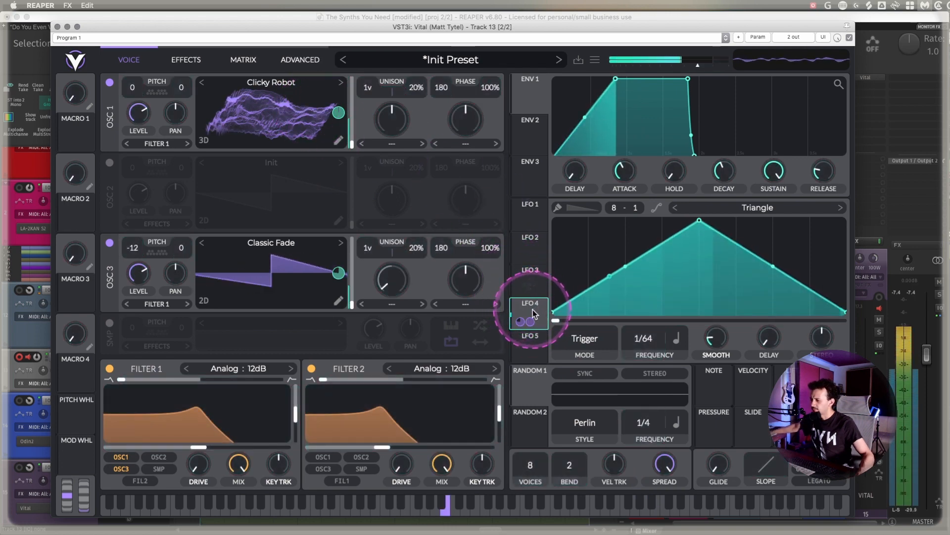
{"action": "mouse_move", "coordinate": [530, 322]}
{"action": "left_mouse_down"}
{"action": "mouse_move", "coordinate": [537, 311]}
{"action": "mouse_move", "coordinate": [531, 362]}
{"action": "mouse_move", "coordinate": [524, 312]}
{"action": "left_mouse_up"}
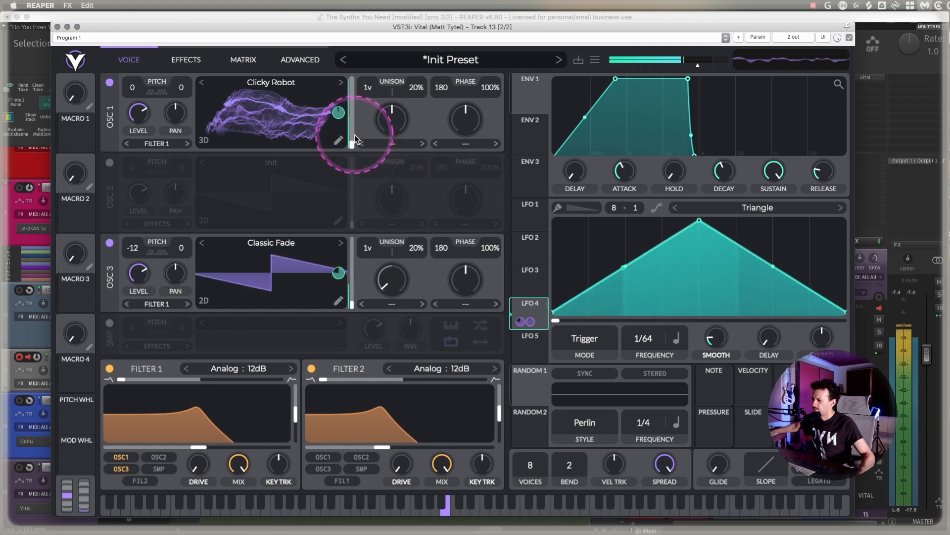
{"action": "left_click_drag", "start_coordinate": [352, 134], "coordinate": [351, 85]}
{"action": "left_click_drag", "start_coordinate": [524, 318], "coordinate": [537, 401]}
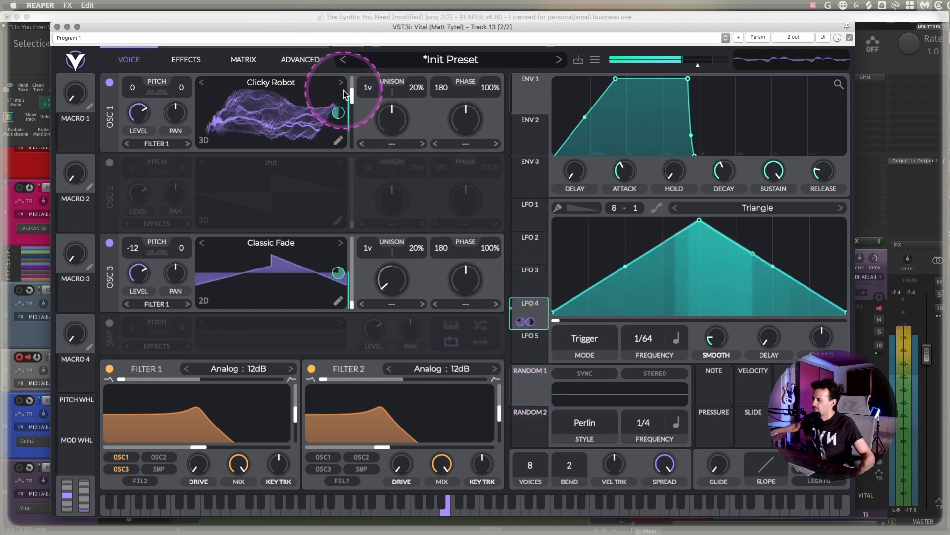
{"action": "left_click_drag", "start_coordinate": [350, 102], "coordinate": [355, 115]}
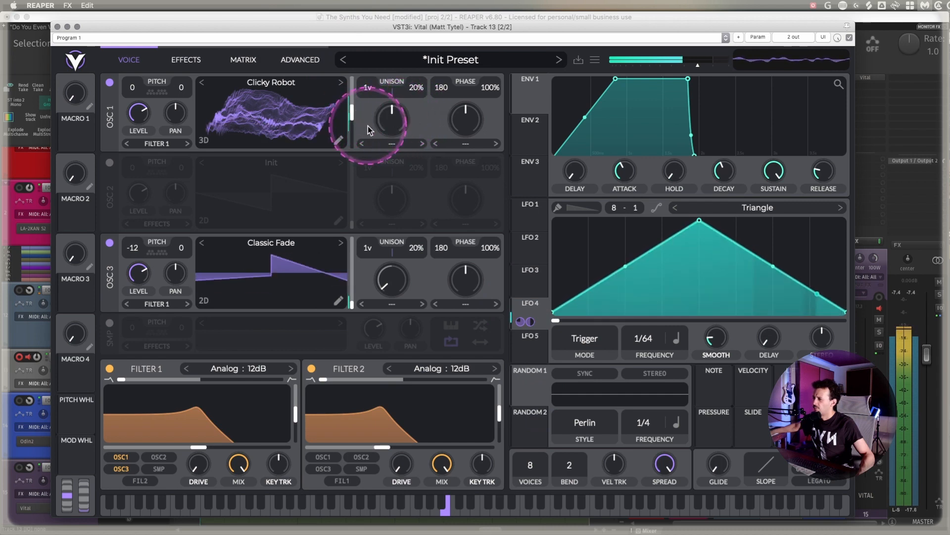
- Set oscillator 1's unison to 6 voices and LFO 4's frequency to 1/2
{"action": "left_click_drag", "start_coordinate": [372, 67], "coordinate": [373, 60]}
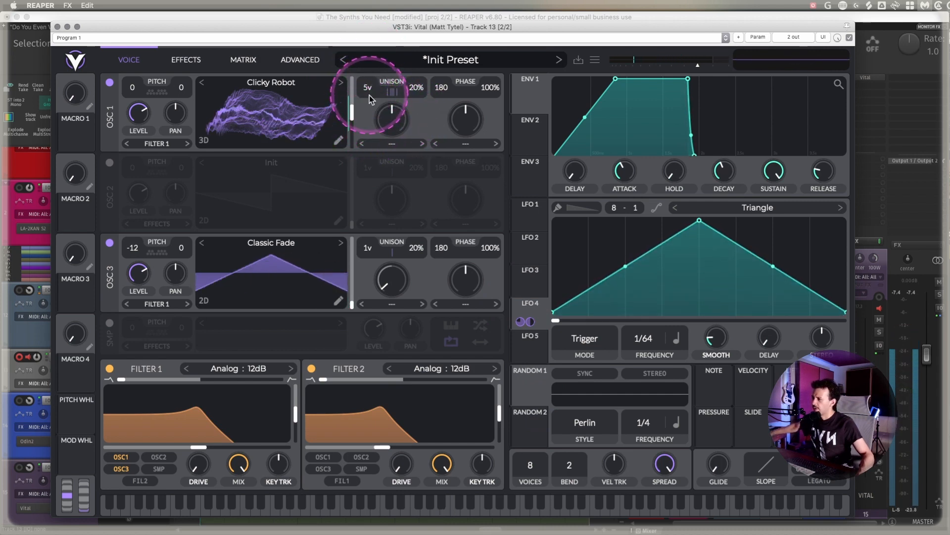
{"action": "left_click_drag", "start_coordinate": [369, 95], "coordinate": [376, 93]}
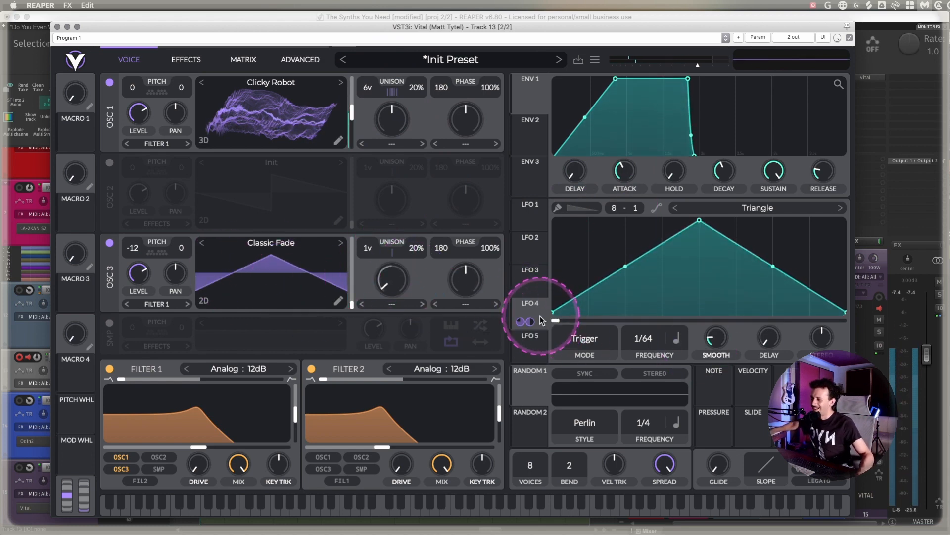
{"action": "left_click_drag", "start_coordinate": [650, 346], "coordinate": [652, 422]}
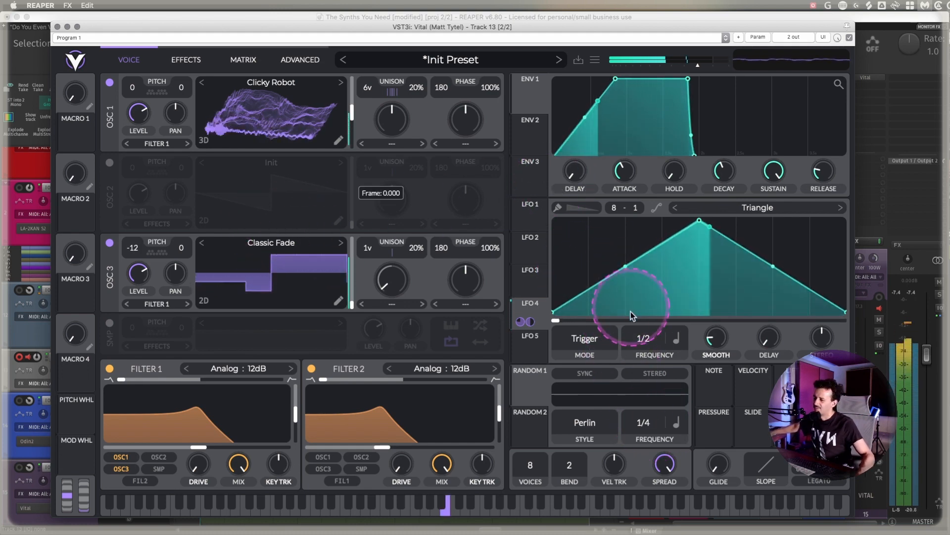
- Switch LFO 4's frequency to seconds, set it to 0.304 secs and modulate it with envelope 3 by 0.455
{"action": "left_click", "coordinate": [676, 338]}
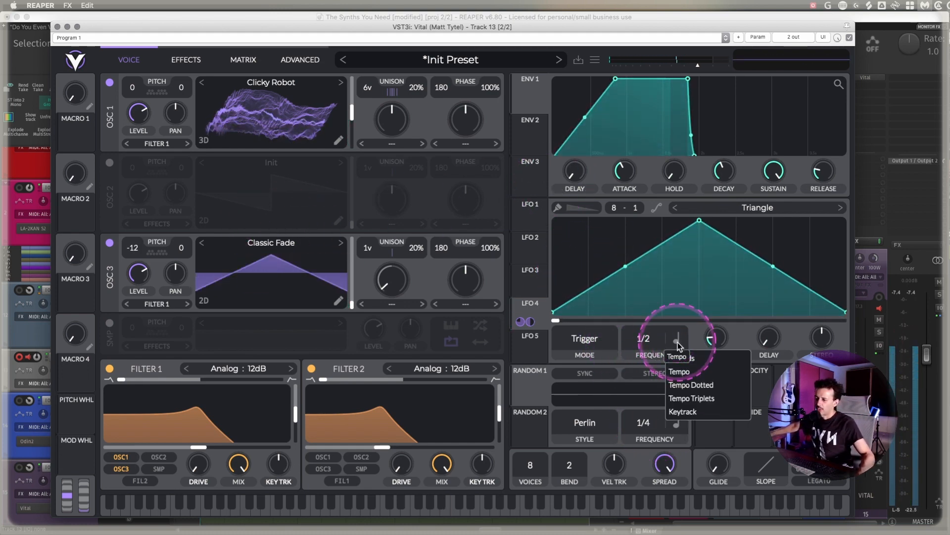
{"action": "left_click", "coordinate": [682, 358]}
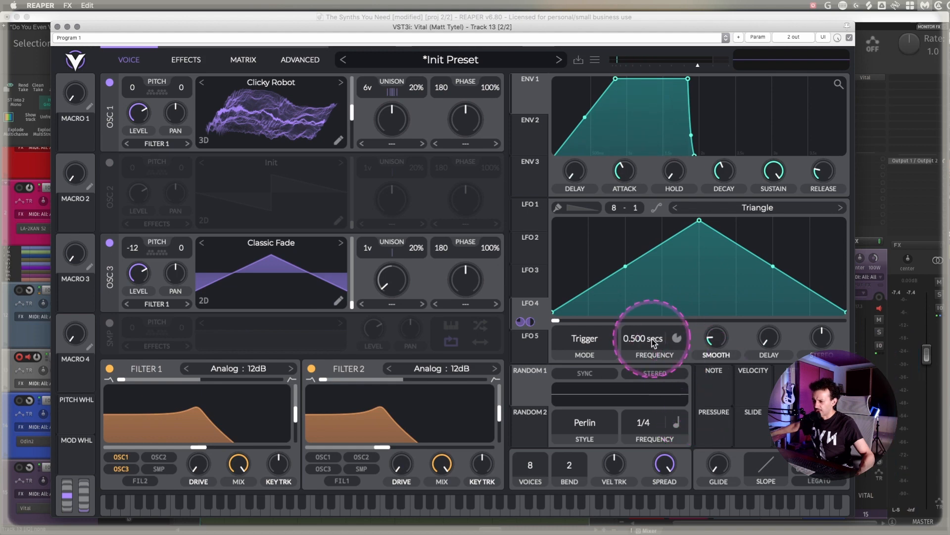
{"action": "mouse_move", "coordinate": [649, 338]}
{"action": "left_mouse_down"}
{"action": "mouse_move", "coordinate": [645, 162]}
{"action": "mouse_move", "coordinate": [652, 393]}
{"action": "mouse_move", "coordinate": [653, 275]}
{"action": "mouse_move", "coordinate": [658, 312]}
{"action": "mouse_move", "coordinate": [599, 236]}
{"action": "mouse_move", "coordinate": [528, 177]}
{"action": "mouse_move", "coordinate": [645, 343]}
{"action": "left_mouse_up"}
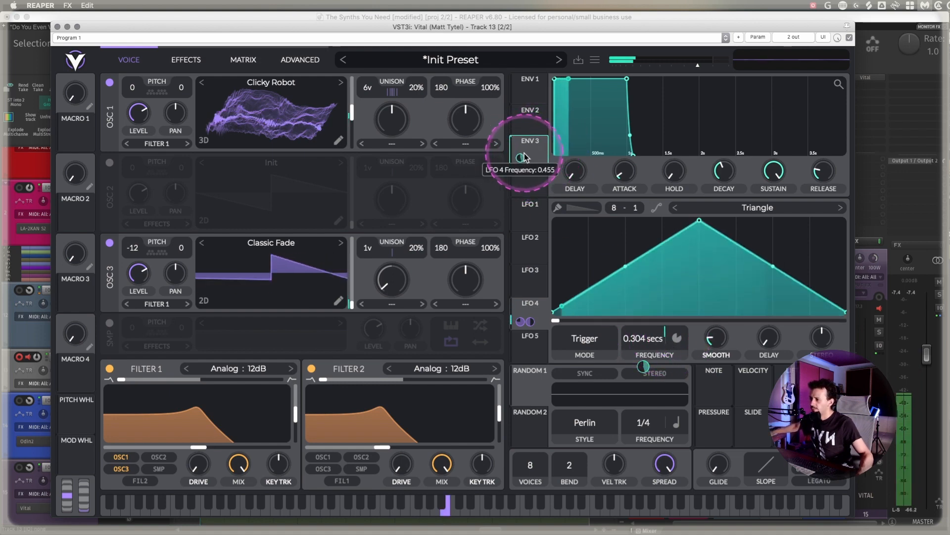
- Shape envelope 3 with a longer curved attack, a shorter decay and a slightly lower sustain
{"action": "left_click_drag", "start_coordinate": [562, 87], "coordinate": [594, 94]}
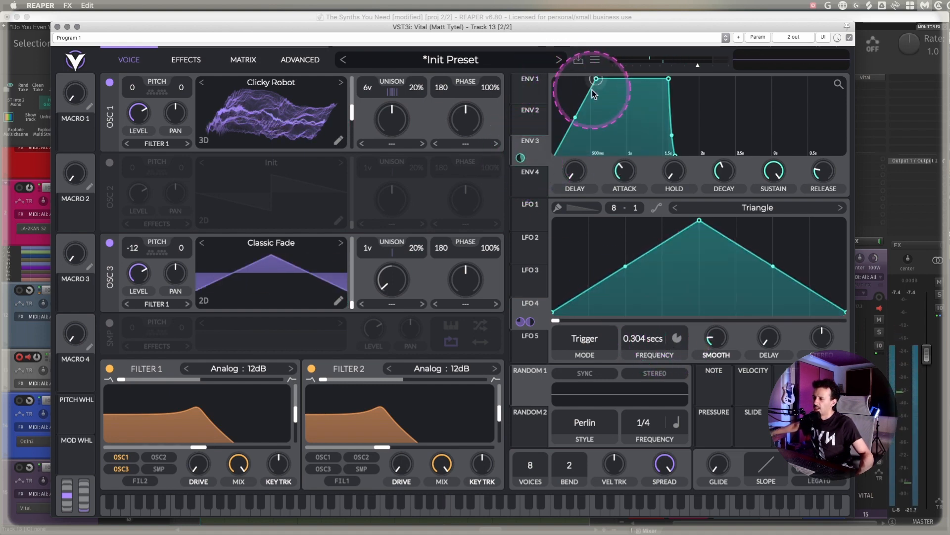
{"action": "left_click_drag", "start_coordinate": [577, 129], "coordinate": [581, 136]}
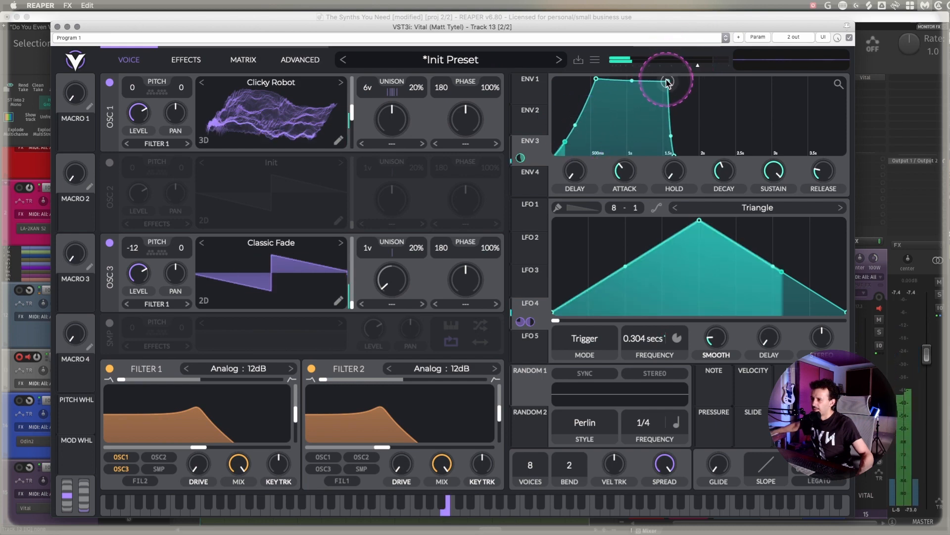
{"action": "left_click_drag", "start_coordinate": [668, 79], "coordinate": [650, 89]}
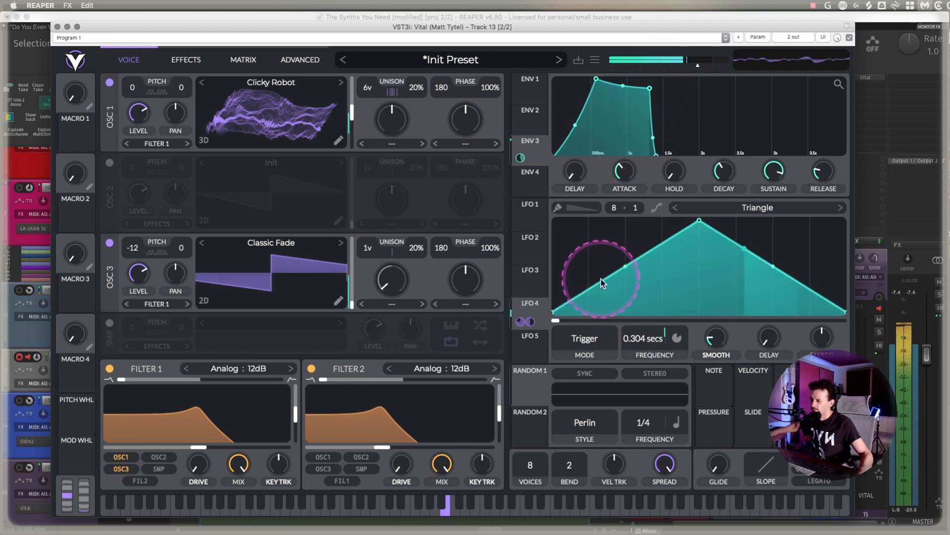
- Set LFO 4's frequency to 3.658 secs and lengthen envelope 3's attack further
{"action": "left_click_drag", "start_coordinate": [647, 332], "coordinate": [647, 363]}
{"action": "left_click_drag", "start_coordinate": [596, 81], "coordinate": [631, 86]}
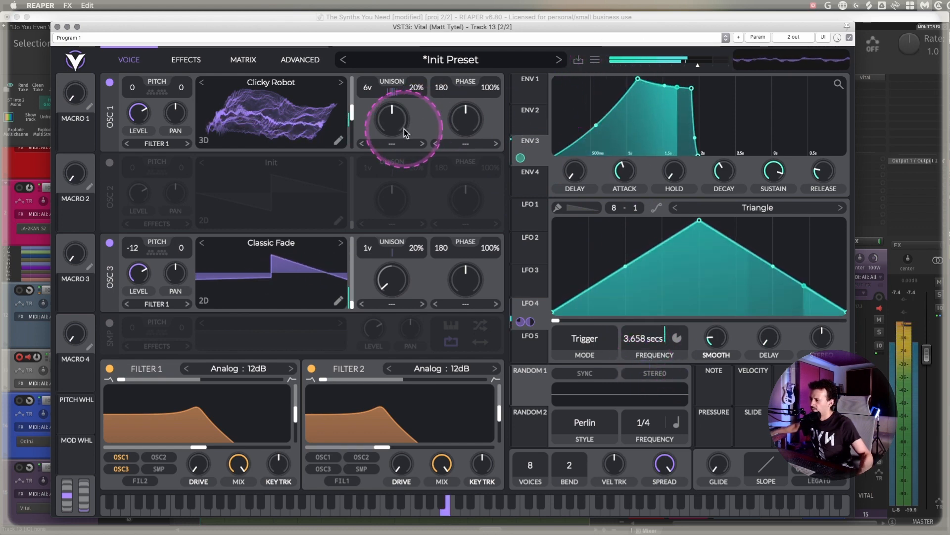
- Raise filter 1's drive to about half and lengthen the release of envelope 1
{"action": "left_click_drag", "start_coordinate": [198, 466], "coordinate": [199, 455]}
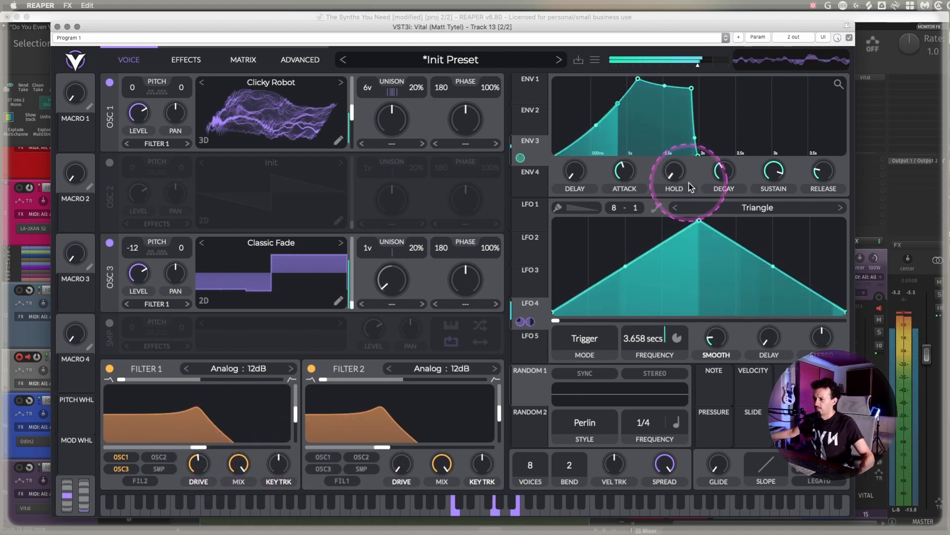
{"action": "left_click", "coordinate": [540, 90]}
{"action": "left_click_drag", "start_coordinate": [818, 173], "coordinate": [817, 158]}
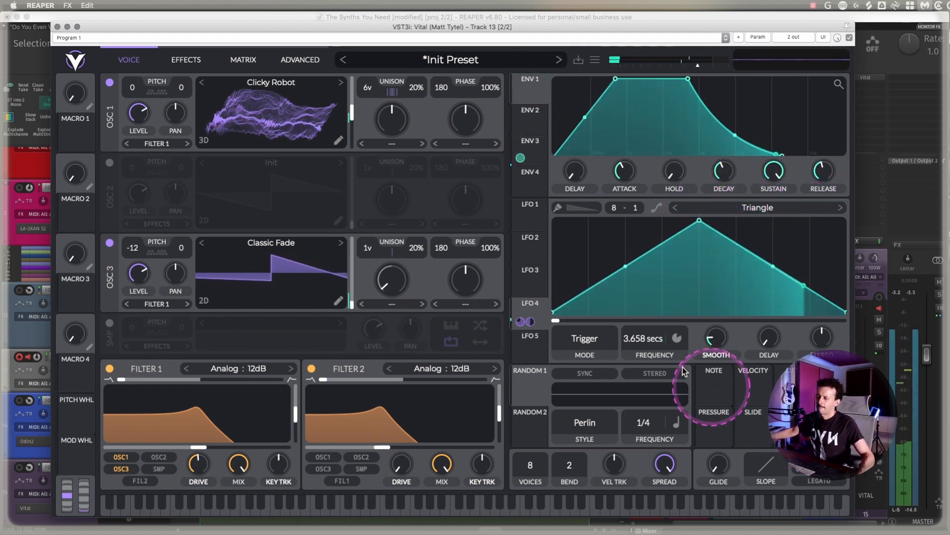
- Turn on the multiband Compressor effect and adjust its middle band's lower threshold
{"action": "left_click", "coordinate": [187, 60]}
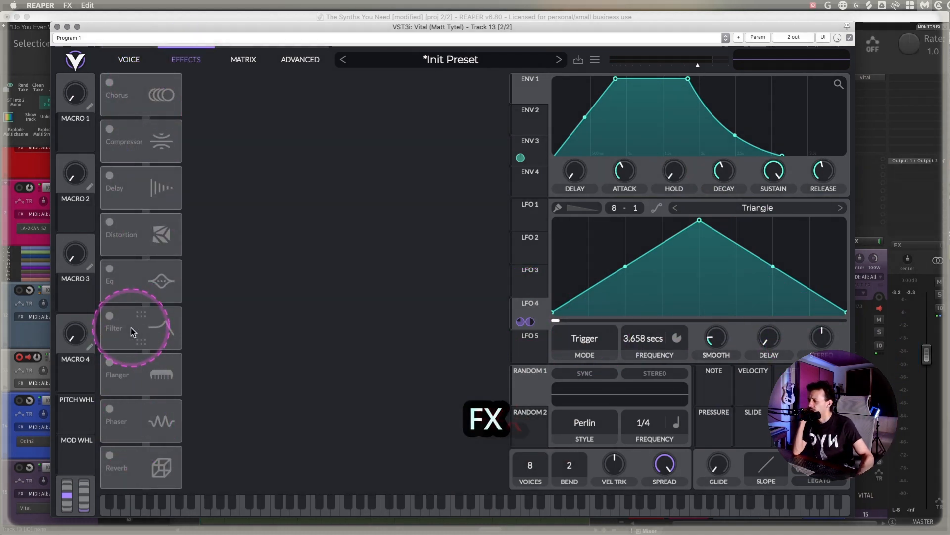
{"action": "left_click", "coordinate": [110, 131]}
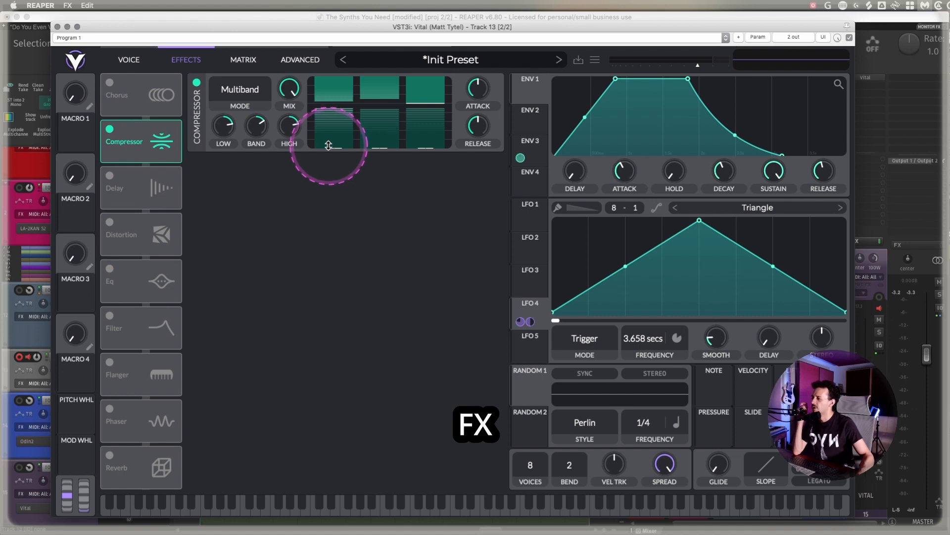
{"action": "left_click_drag", "start_coordinate": [328, 145], "coordinate": [382, 112]}
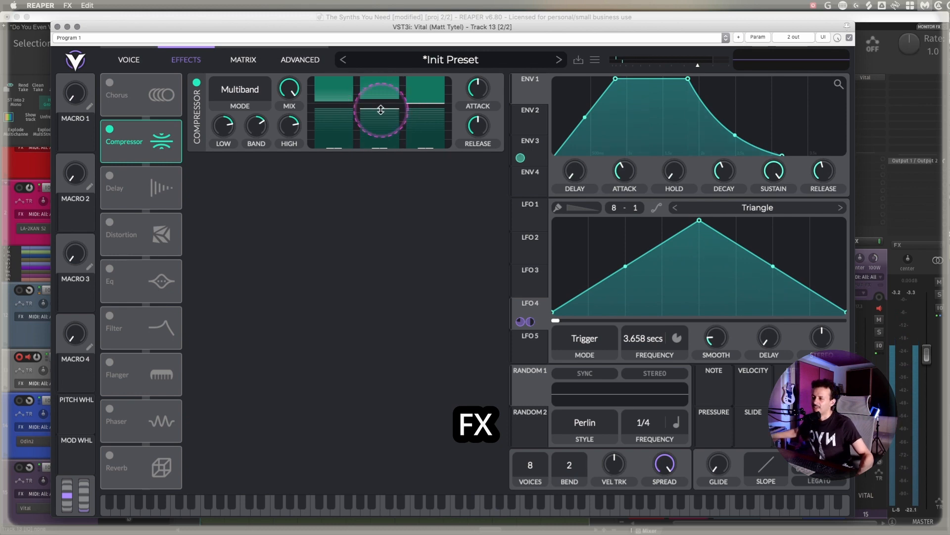
- Set the compressor's release to about 67% and adjust the upper thresholds of its bands
{"action": "left_click", "coordinate": [483, 125]}
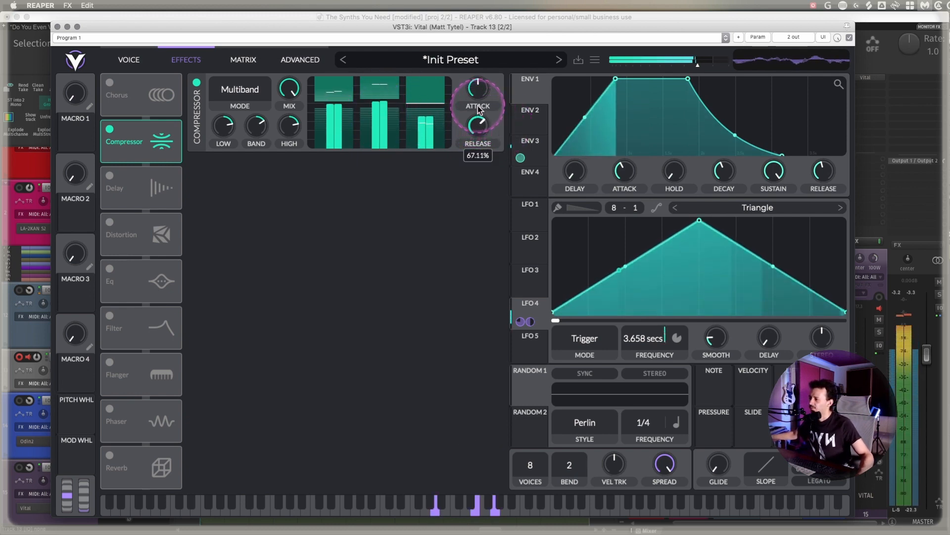
{"action": "left_click_drag", "start_coordinate": [341, 94], "coordinate": [429, 107]}
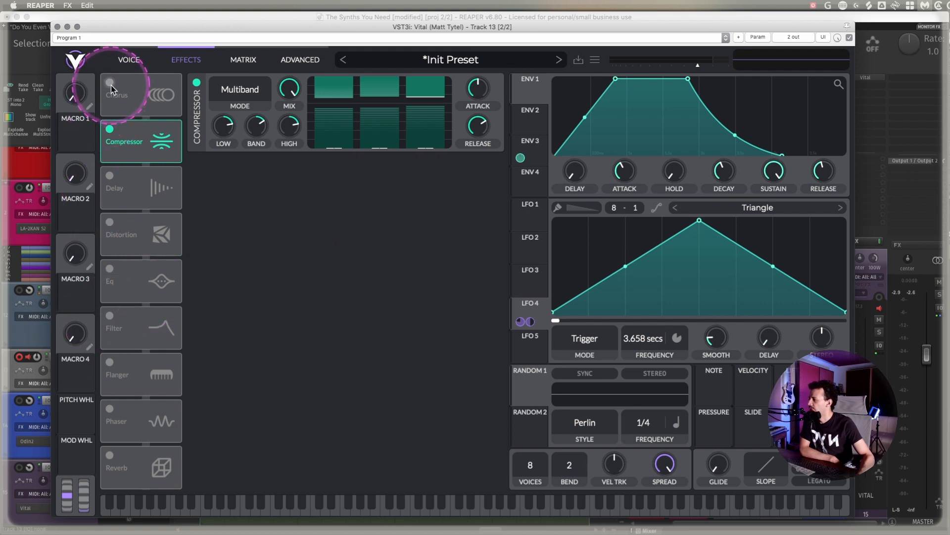
- Turn on the Reverb effect, shape its low and high shelves, and raise its chorus amount and time
{"action": "left_click", "coordinate": [110, 455]}
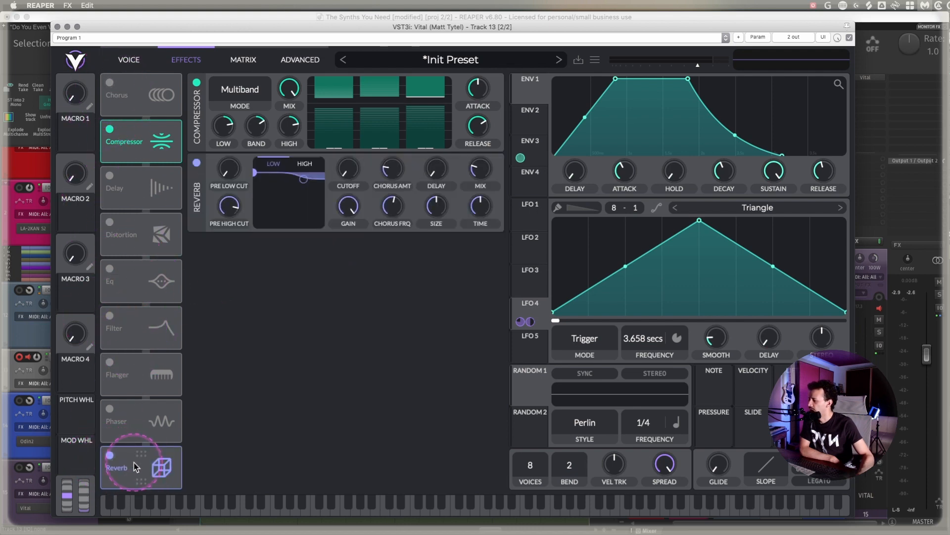
{"action": "left_click_drag", "start_coordinate": [254, 173], "coordinate": [283, 212]}
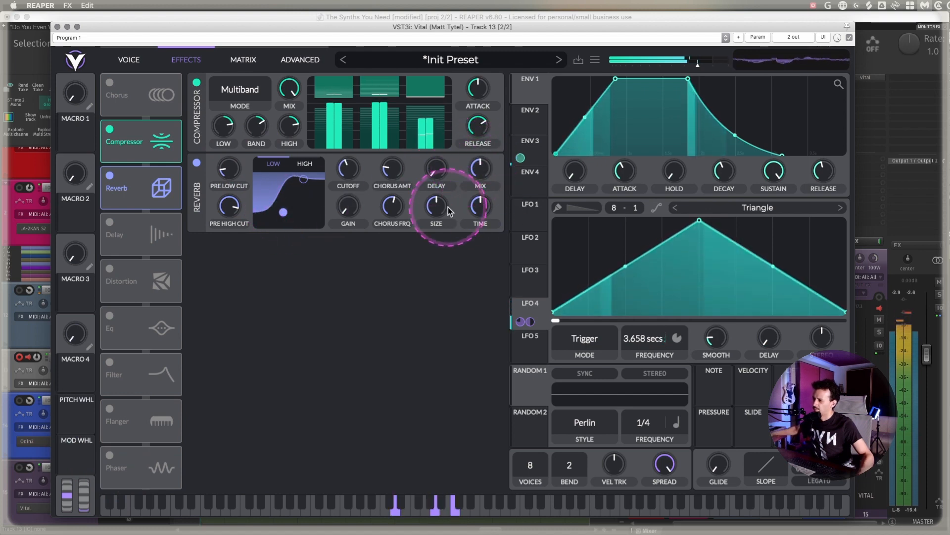
{"action": "left_click_drag", "start_coordinate": [396, 166], "coordinate": [394, 130]}
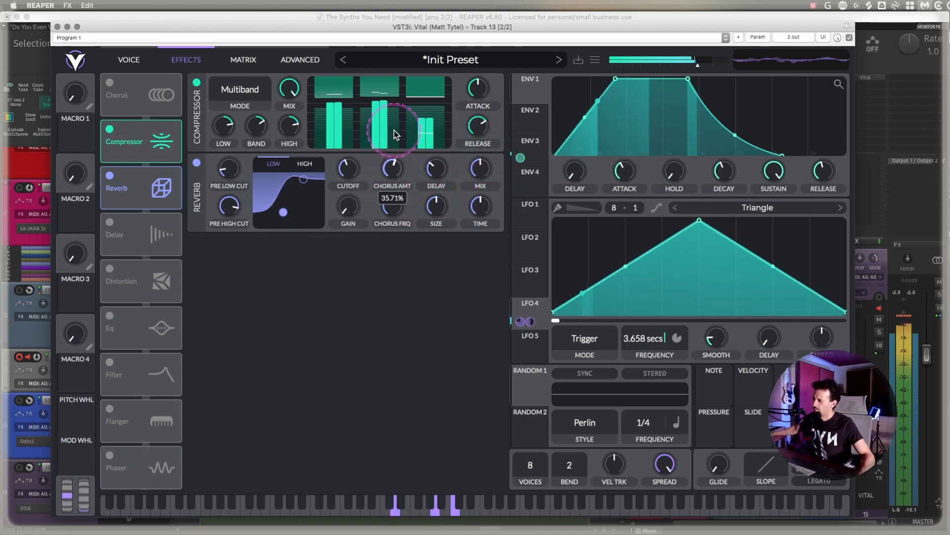
{"action": "left_click_drag", "start_coordinate": [348, 205], "coordinate": [319, 185]}
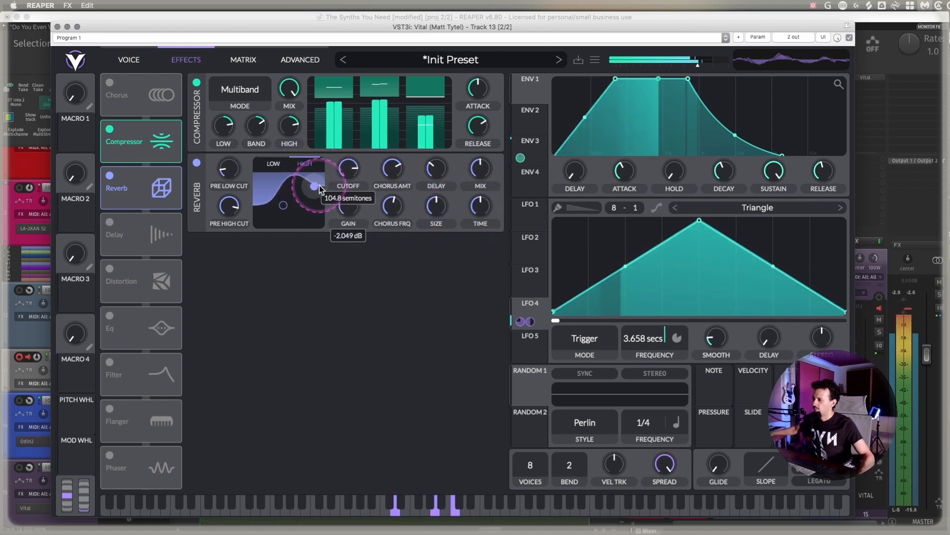
{"action": "mouse_move", "coordinate": [486, 218]}
{"action": "left_mouse_down"}
{"action": "mouse_move", "coordinate": [478, 200]}
{"action": "mouse_move", "coordinate": [479, 212]}
{"action": "left_mouse_up"}
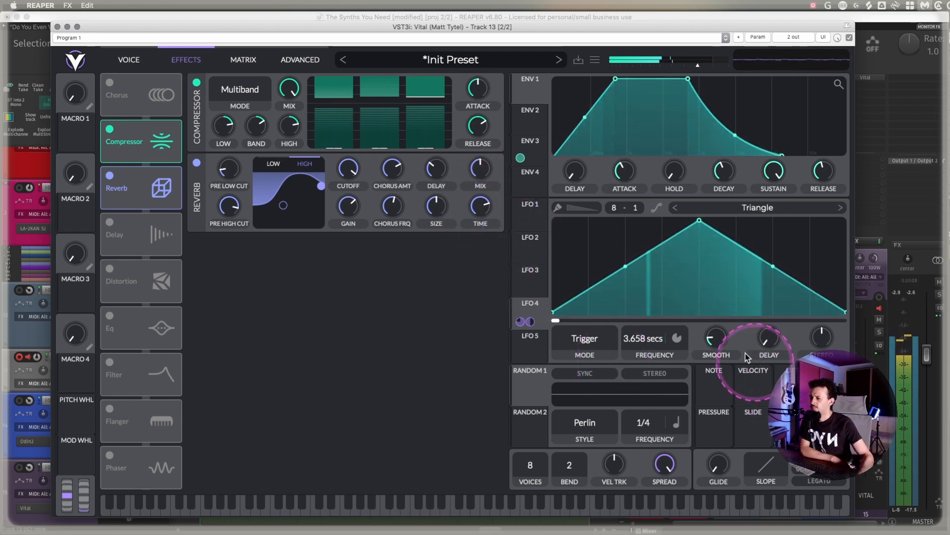
- Turn on oscillator 2 and load the Stabbed wavetable into it
{"action": "left_click", "coordinate": [138, 62]}
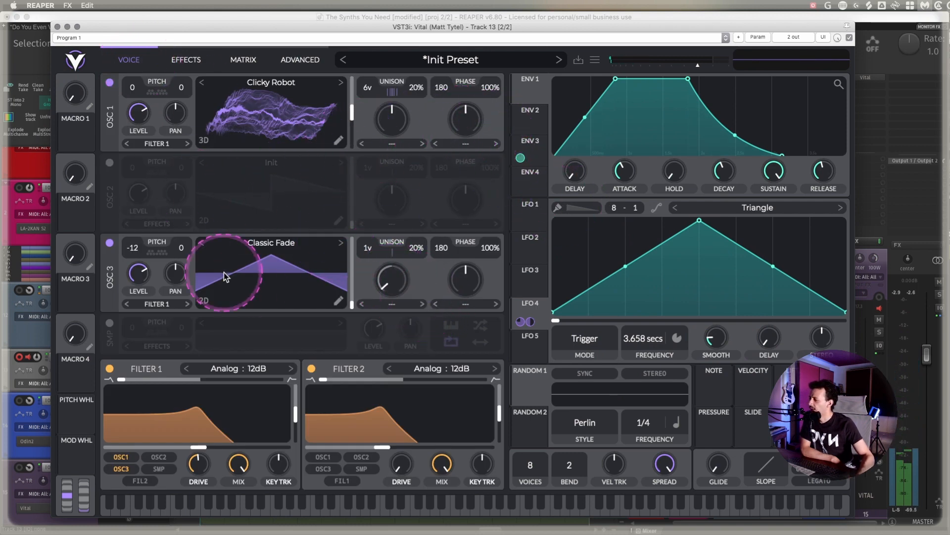
{"action": "left_click", "coordinate": [109, 162]}
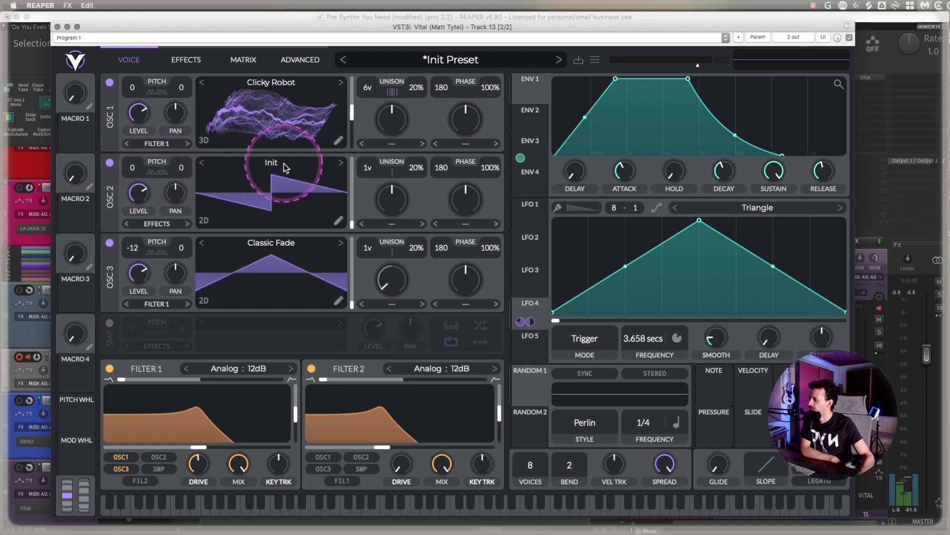
{"action": "left_click", "coordinate": [267, 164]}
{"action": "scroll", "coordinate": [614, 245], "scroll_direction": "down", "scroll_amount": 5}
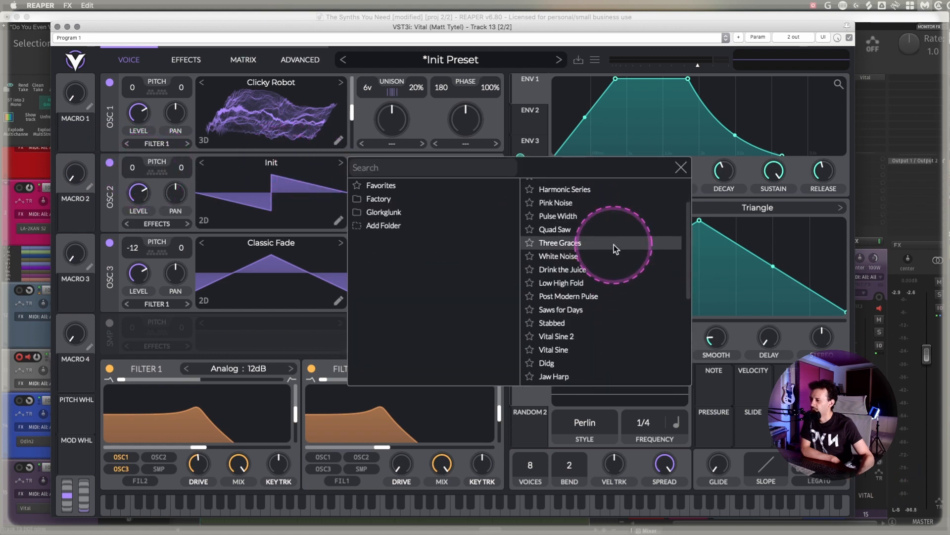
{"action": "left_click", "coordinate": [614, 245]}
{"action": "left_click", "coordinate": [679, 167]}
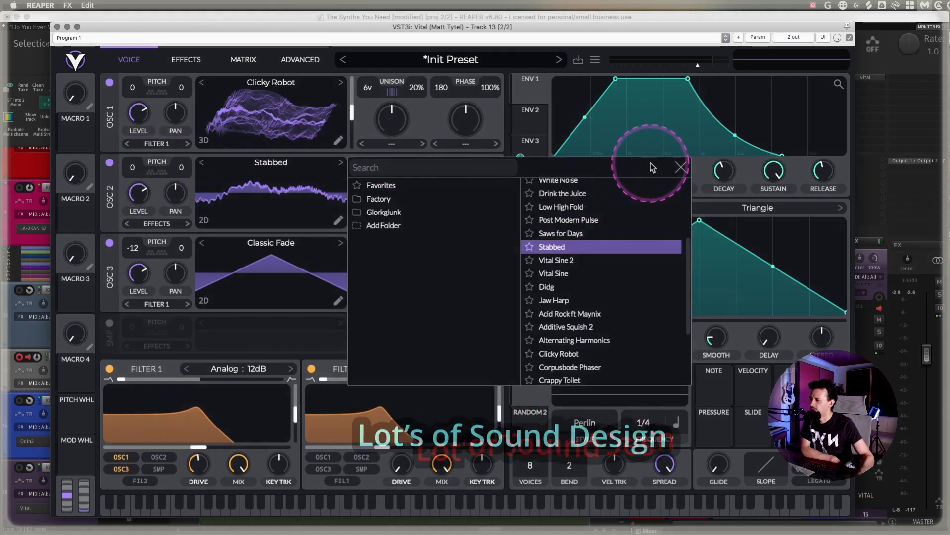
- Route oscillator 2 to Filter 1, transpose it to -12 and shift its wavetable position slightly
{"action": "left_click", "coordinate": [149, 225]}
{"action": "left_click", "coordinate": [207, 242]}
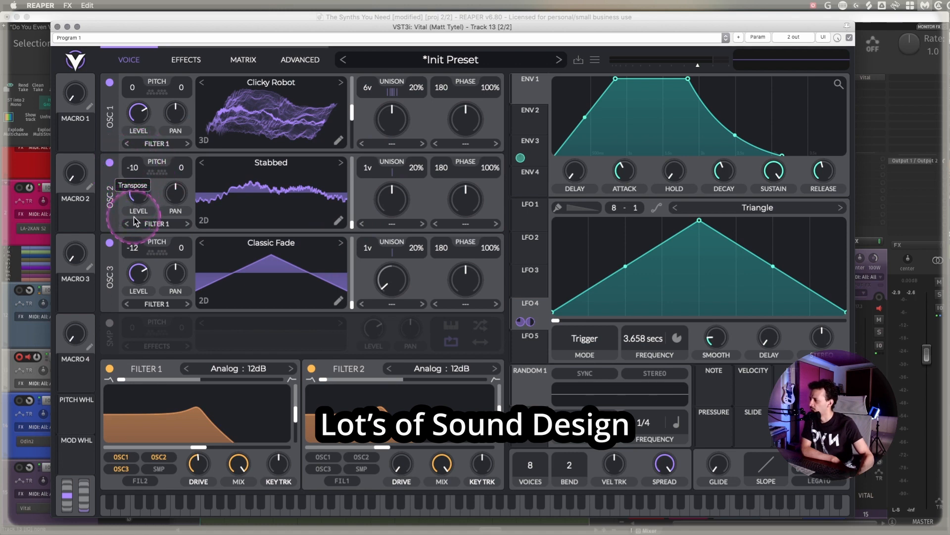
{"action": "left_click_drag", "start_coordinate": [134, 223], "coordinate": [133, 227]}
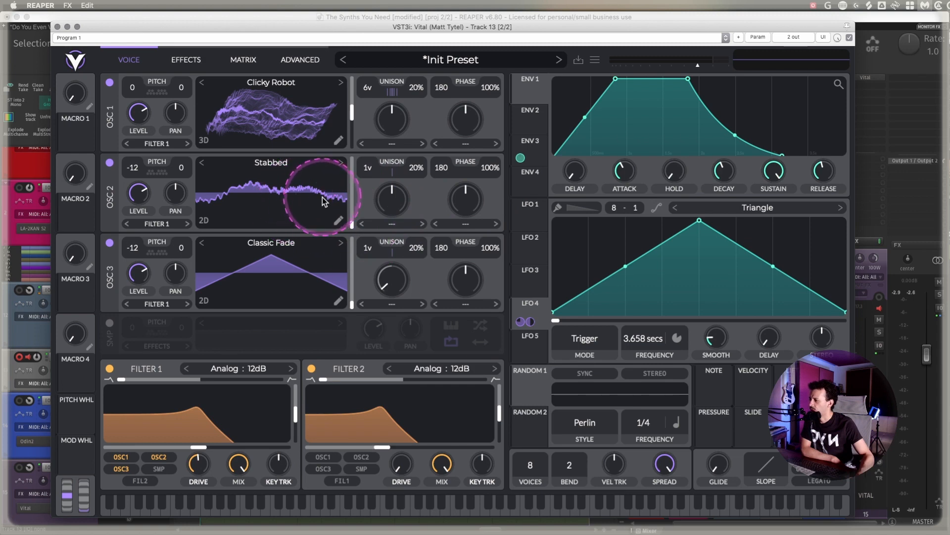
{"action": "left_click_drag", "start_coordinate": [225, 218], "coordinate": [203, 184]}
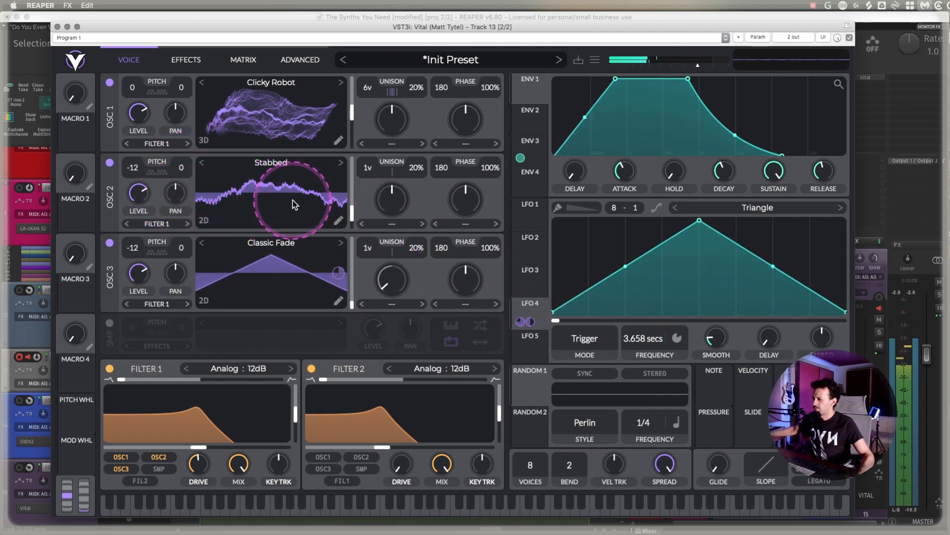
- Set oscillator 2's spectral morph to Harmonic Stretch and lower its amount
{"action": "left_click", "coordinate": [413, 227]}
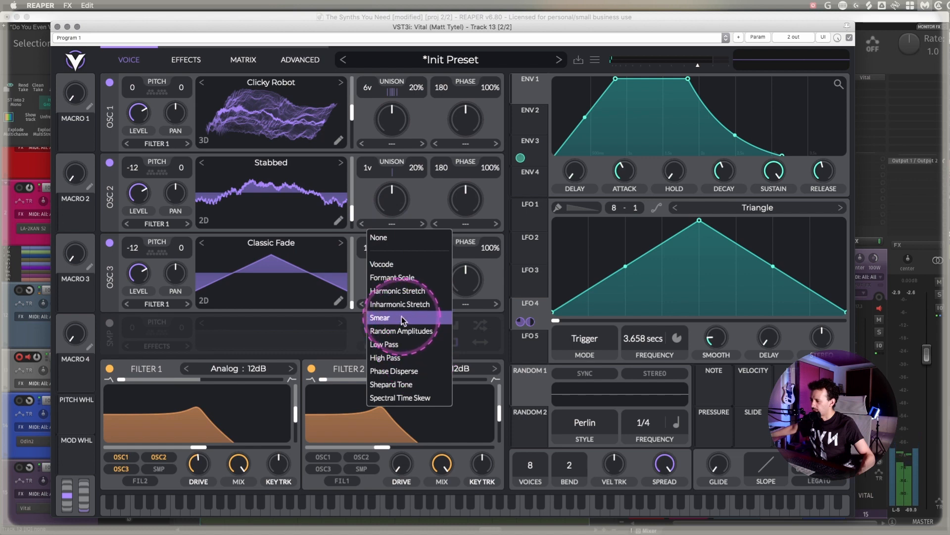
{"action": "left_click", "coordinate": [403, 292]}
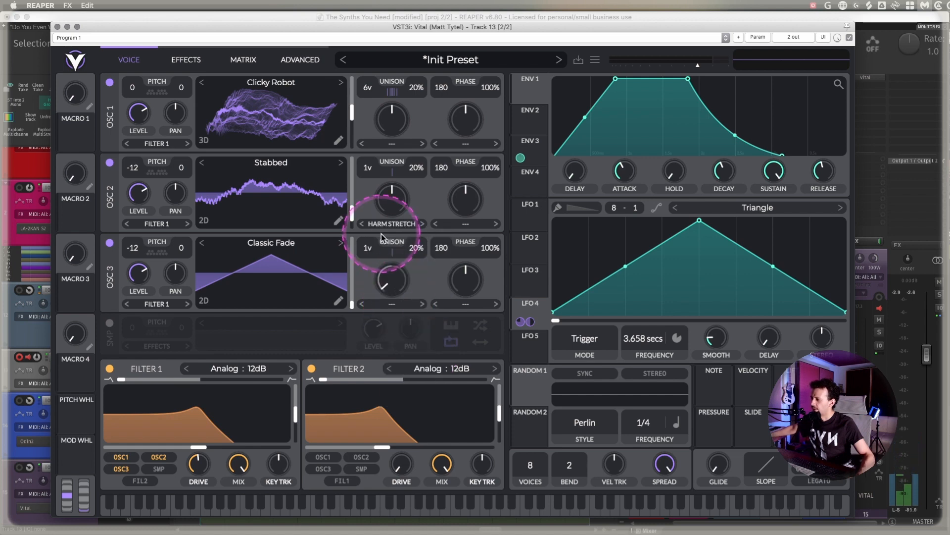
{"action": "left_click_drag", "start_coordinate": [390, 201], "coordinate": [484, 223]}
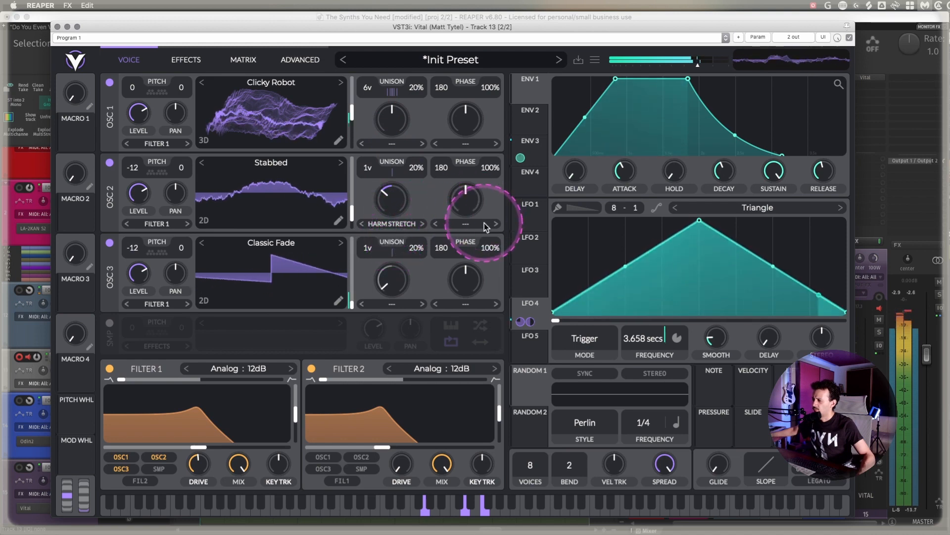
- Set oscillator 2's wave morph to FM Osc 3 and raise the morph amount
{"action": "left_click", "coordinate": [467, 224]}
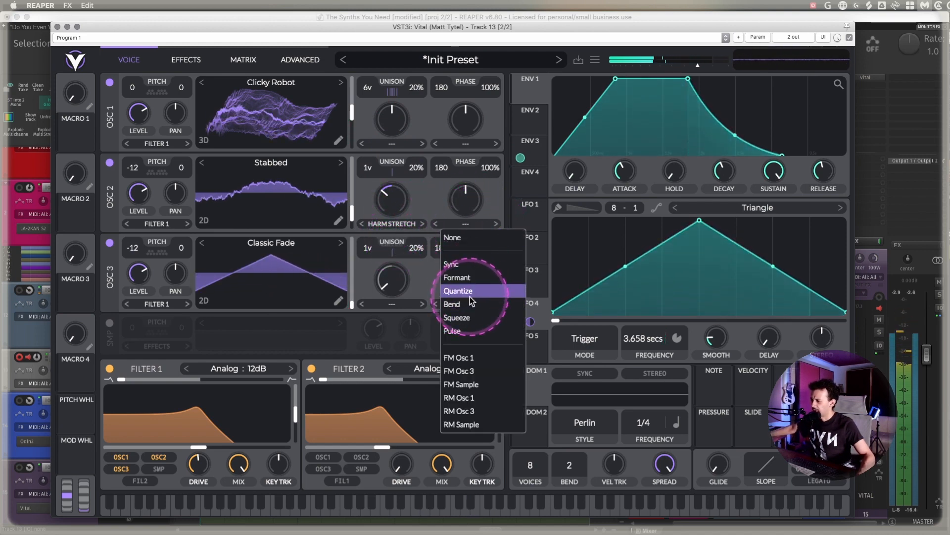
{"action": "left_click", "coordinate": [480, 373]}
{"action": "mouse_move", "coordinate": [465, 198]}
{"action": "left_mouse_down"}
{"action": "mouse_move", "coordinate": [470, 177]}
{"action": "mouse_move", "coordinate": [469, 198]}
{"action": "left_mouse_up"}
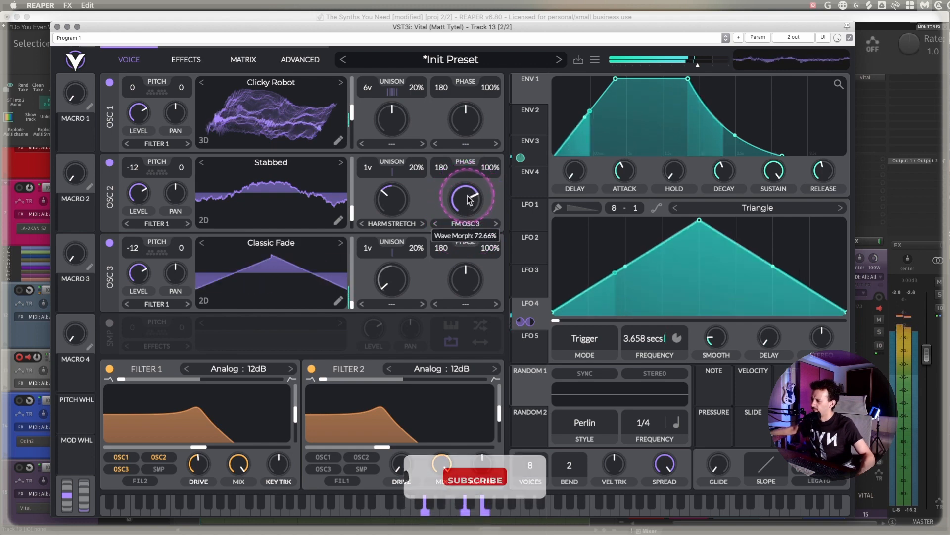
- Mute oscillator 2's level briefly, reset it to its default, and readjust the Harmonic Stretch amount
{"action": "left_click_drag", "start_coordinate": [138, 193], "coordinate": [151, 309]}
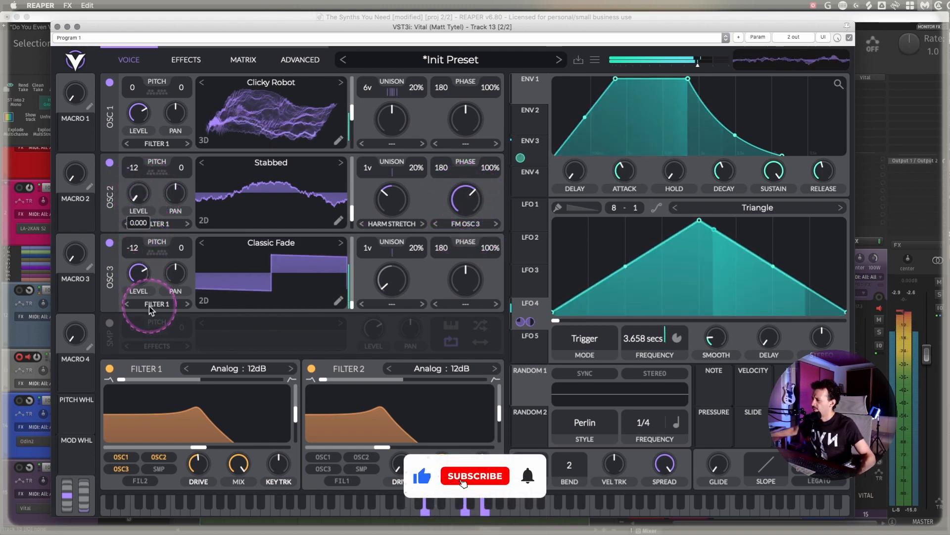
{"action": "double_click", "coordinate": [139, 193]}
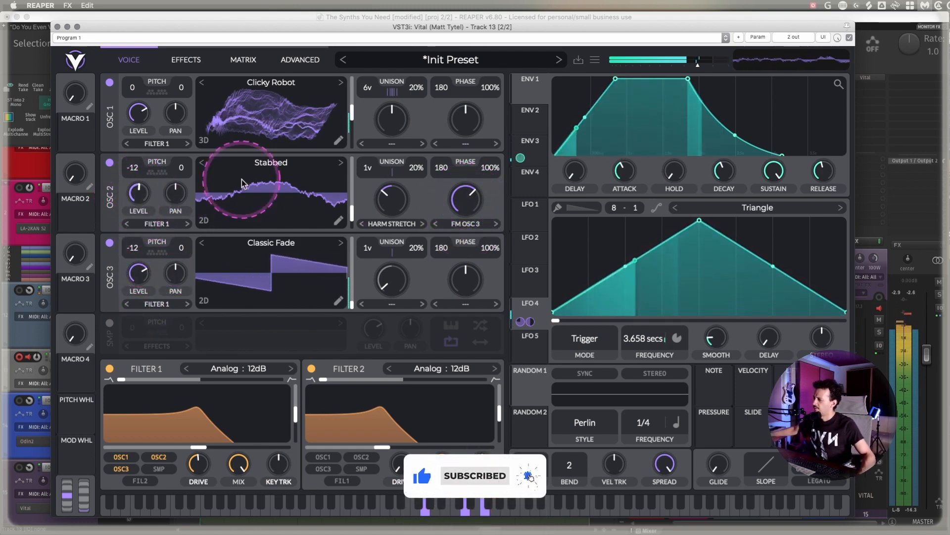
{"action": "left_click_drag", "start_coordinate": [383, 194], "coordinate": [386, 204]}
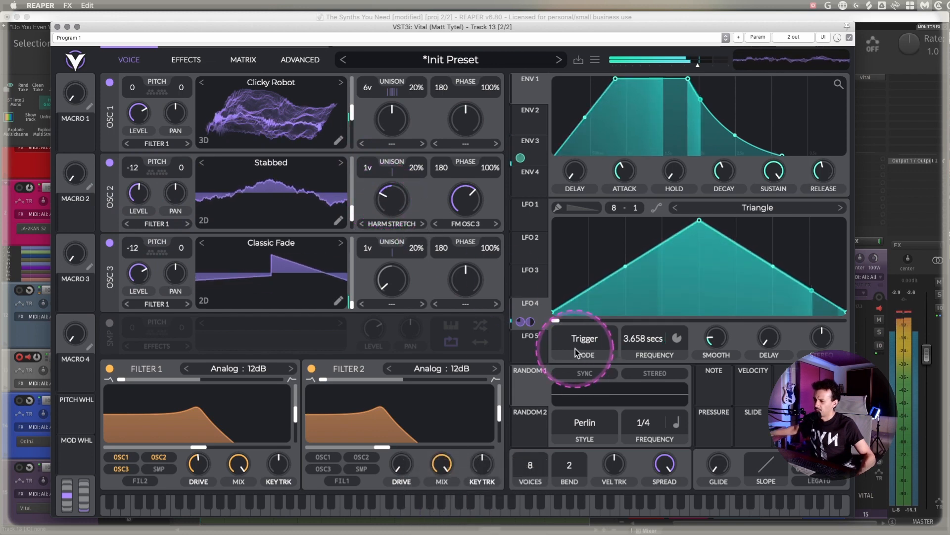
- Modulate oscillator 2's Harmonic Stretch with LFO 3 in Envelope mode using the Nervous Groove shape, and set the spectral morph to 17.75%
{"action": "left_click_drag", "start_coordinate": [525, 283], "coordinate": [394, 202]}
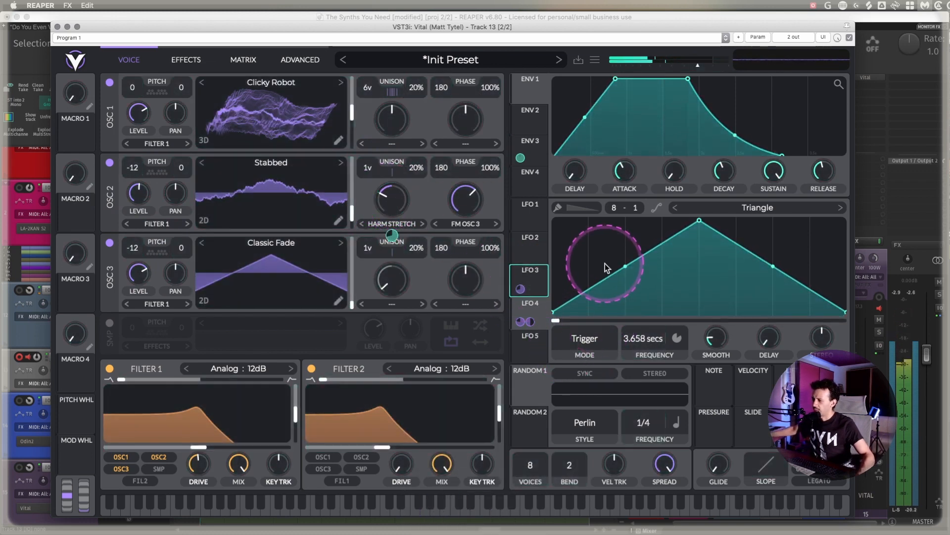
{"action": "left_click", "coordinate": [586, 340]}
{"action": "left_click", "coordinate": [575, 384]}
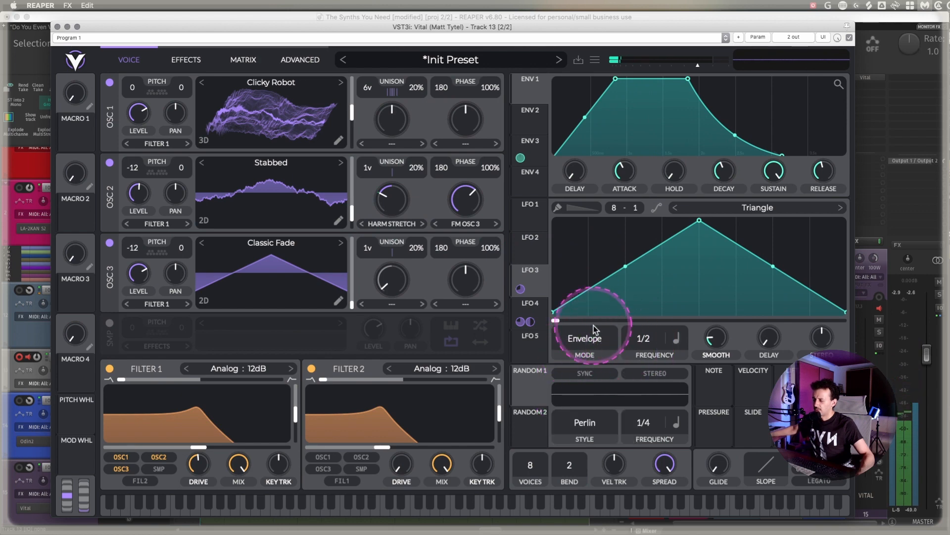
{"action": "left_click", "coordinate": [757, 208]}
{"action": "left_click", "coordinate": [762, 101]}
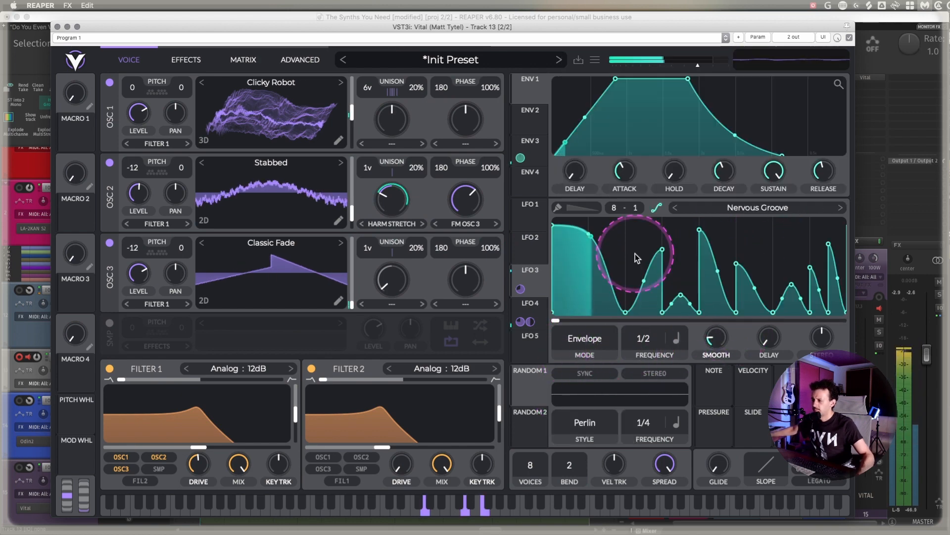
{"action": "left_click_drag", "start_coordinate": [364, 205], "coordinate": [391, 207]}
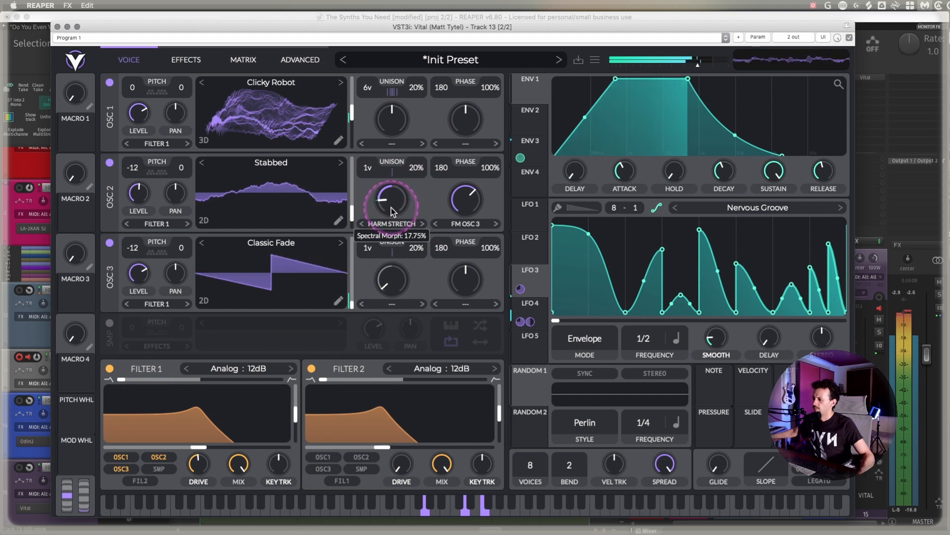
- Try LFO 3 in Trigger and Loop Hold modes, moving the hold point to about three quarters of the cycle
{"action": "left_click", "coordinate": [582, 339]}
{"action": "left_click", "coordinate": [580, 369]}
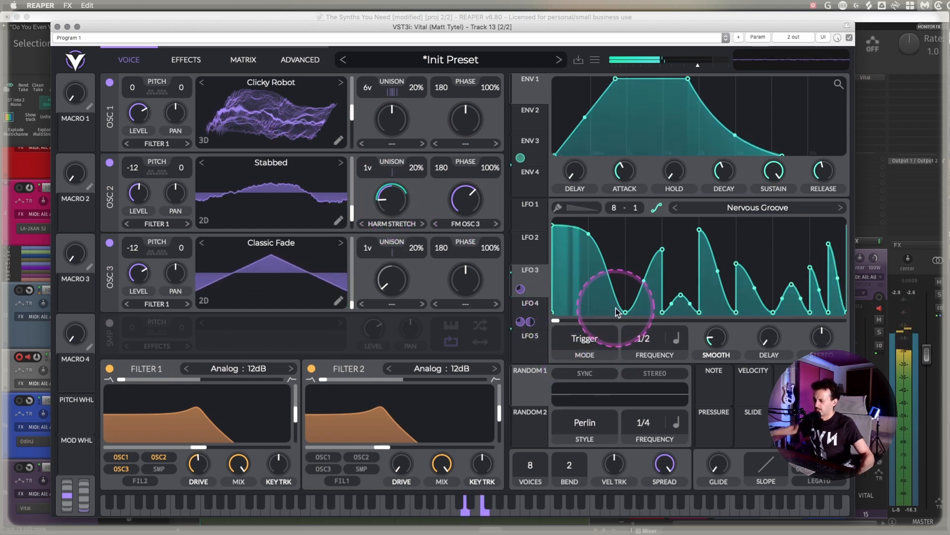
{"action": "left_click", "coordinate": [586, 341]}
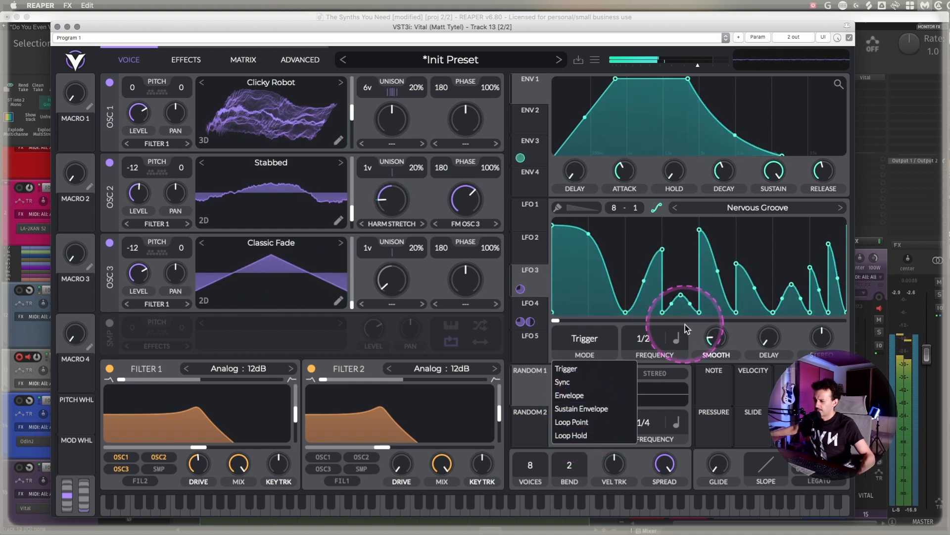
{"action": "left_click", "coordinate": [695, 334]}
{"action": "left_click", "coordinate": [577, 341]}
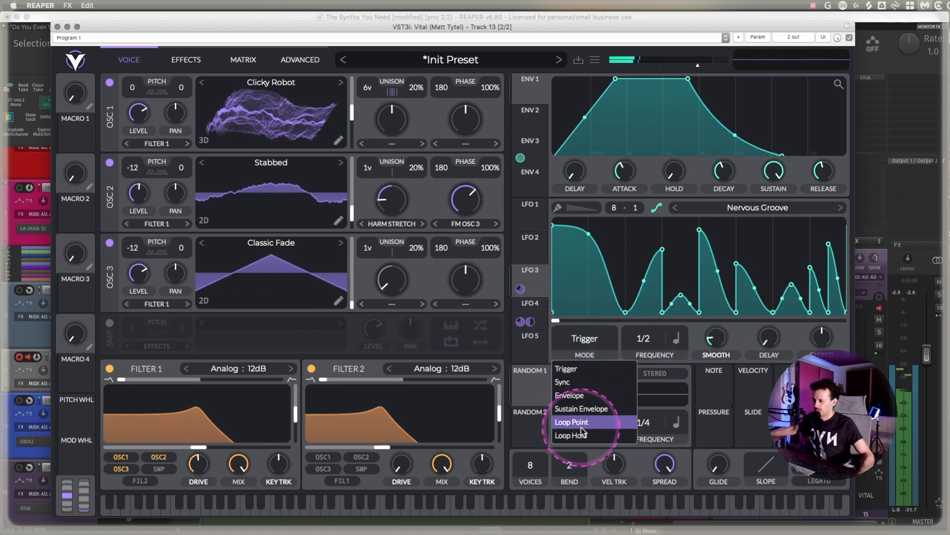
{"action": "left_click", "coordinate": [581, 430]}
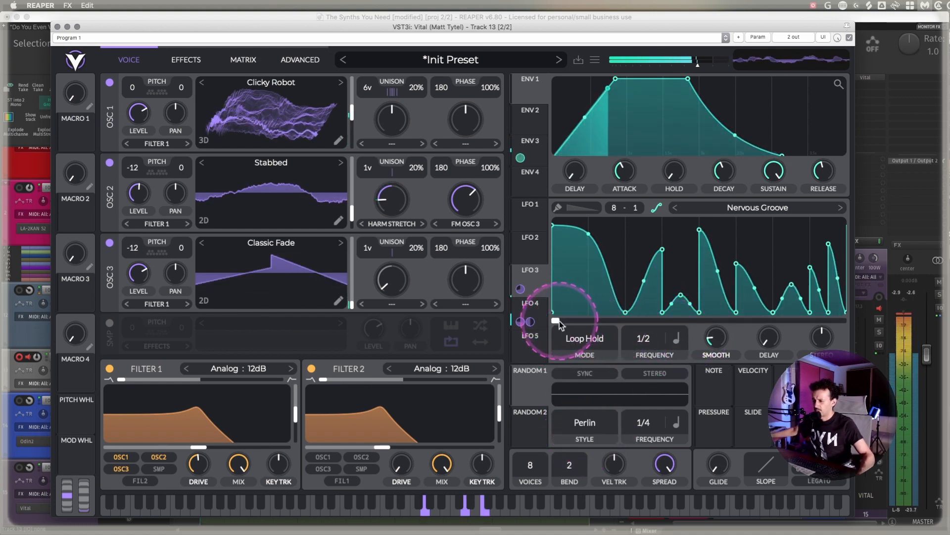
{"action": "left_click_drag", "start_coordinate": [556, 322], "coordinate": [772, 322]}
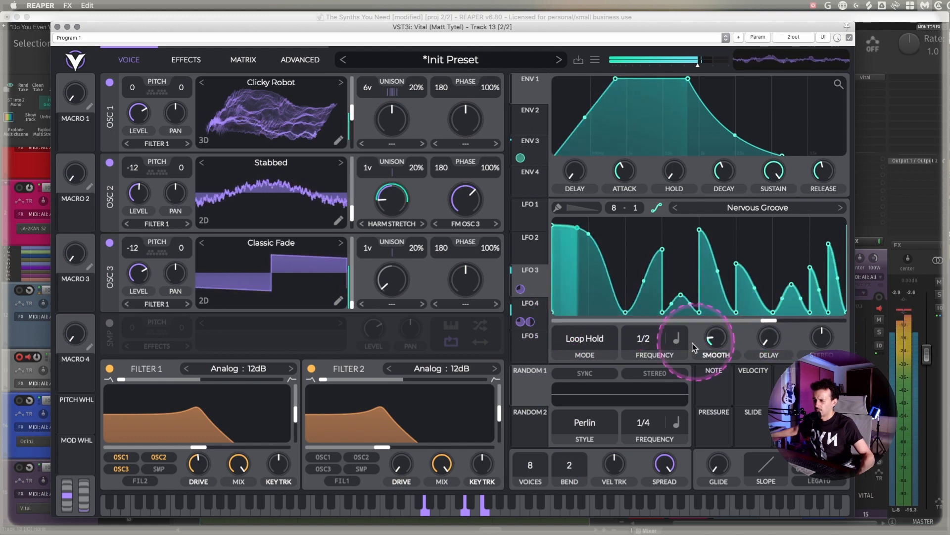
- Switch LFO 3 to Loop Point mode with the loop start near the middle of the shape, and set its X grid to 5
{"action": "left_click", "coordinate": [587, 338]}
{"action": "left_click", "coordinate": [574, 419]}
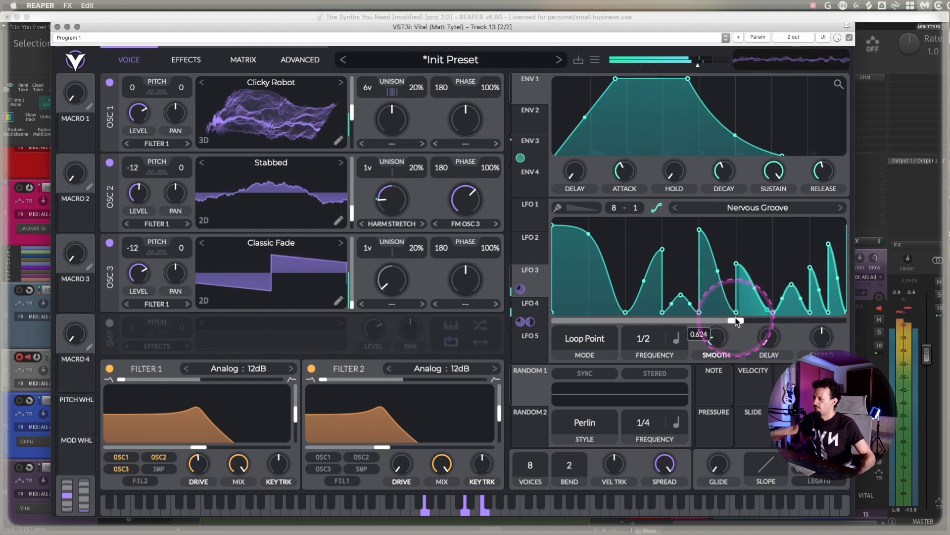
{"action": "left_click_drag", "start_coordinate": [706, 322], "coordinate": [703, 323]}
{"action": "scroll", "coordinate": [672, 244], "scroll_direction": "down", "scroll_amount": 3}
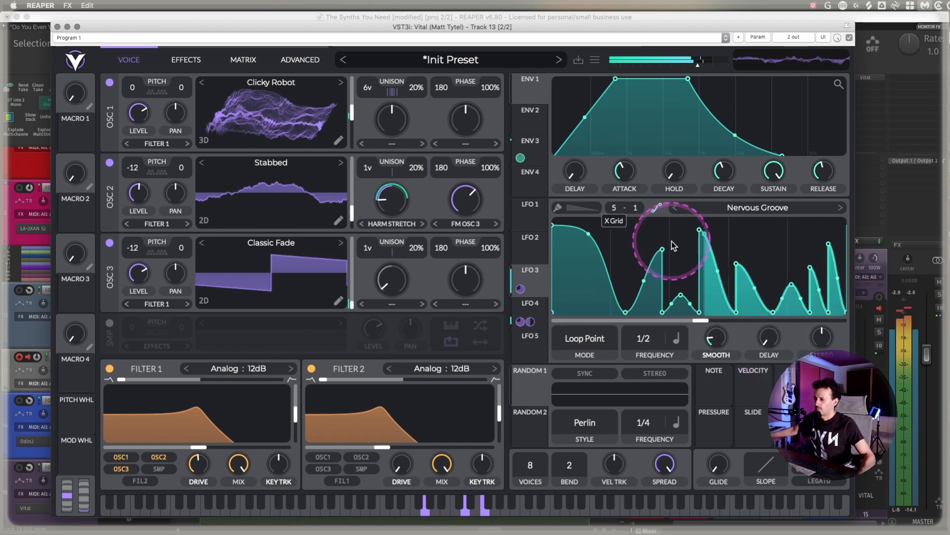
- Try a stereo offset on LFO 3 and reset it, and lower oscillator 2's level slightly
{"action": "left_click_drag", "start_coordinate": [826, 343], "coordinate": [826, 298]}
{"action": "double_click", "coordinate": [825, 338]}
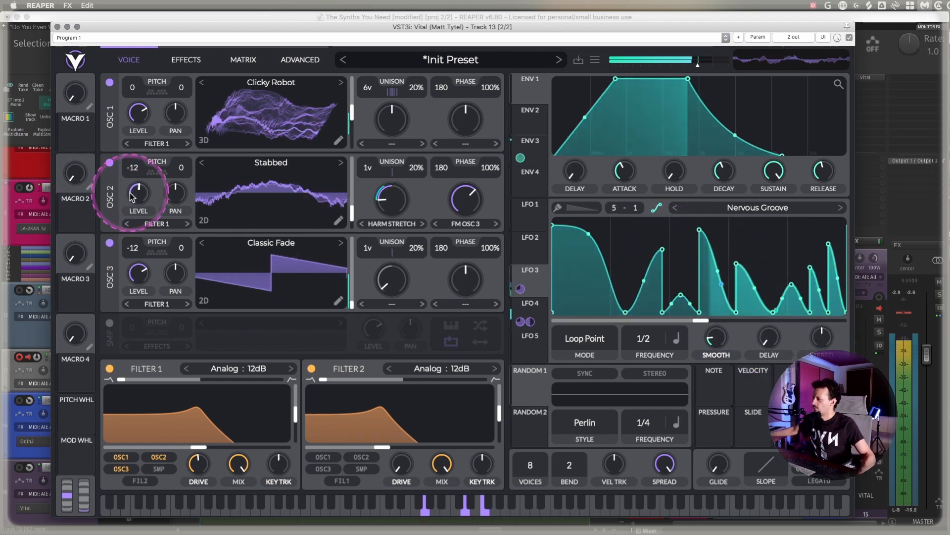
{"action": "left_click_drag", "start_coordinate": [139, 193], "coordinate": [147, 226]}
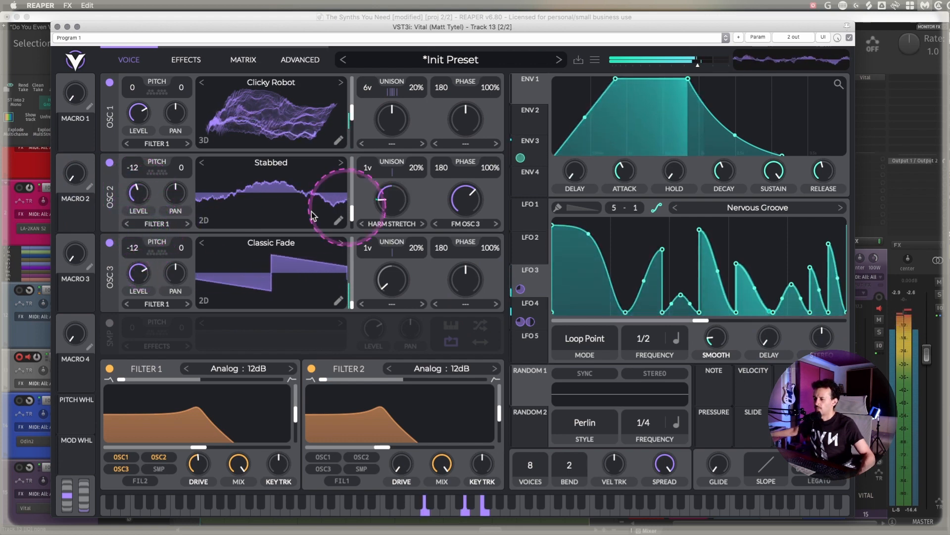
- Modulate oscillator 2's level with envelope 3, adjust the modulation amount and lower the oscillator's base level
{"action": "left_click", "coordinate": [533, 152]}
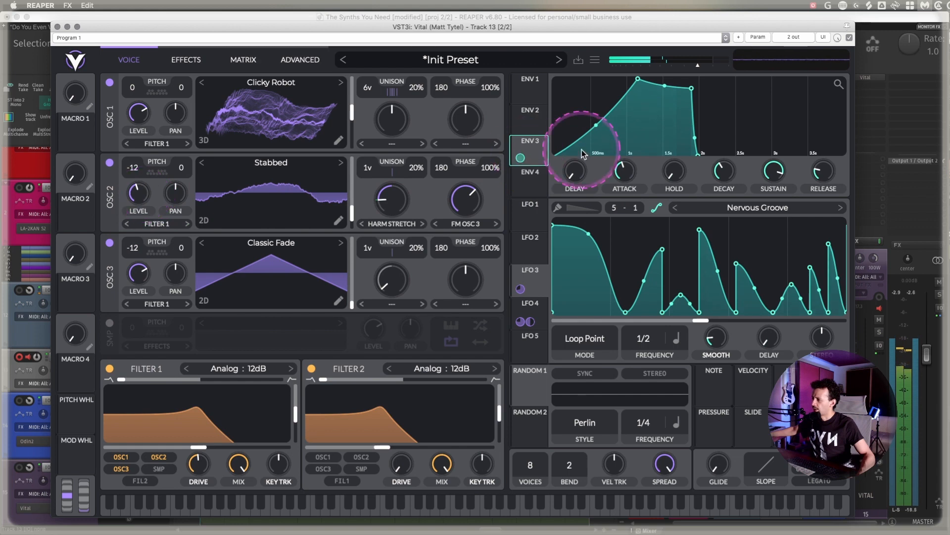
{"action": "left_click_drag", "start_coordinate": [521, 161], "coordinate": [138, 192]}
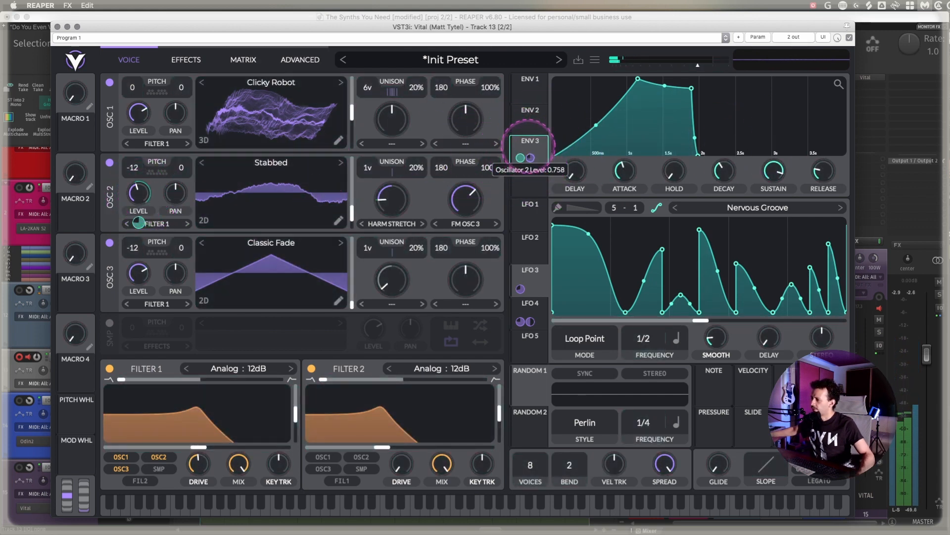
{"action": "left_click_drag", "start_coordinate": [529, 146], "coordinate": [529, 143]}
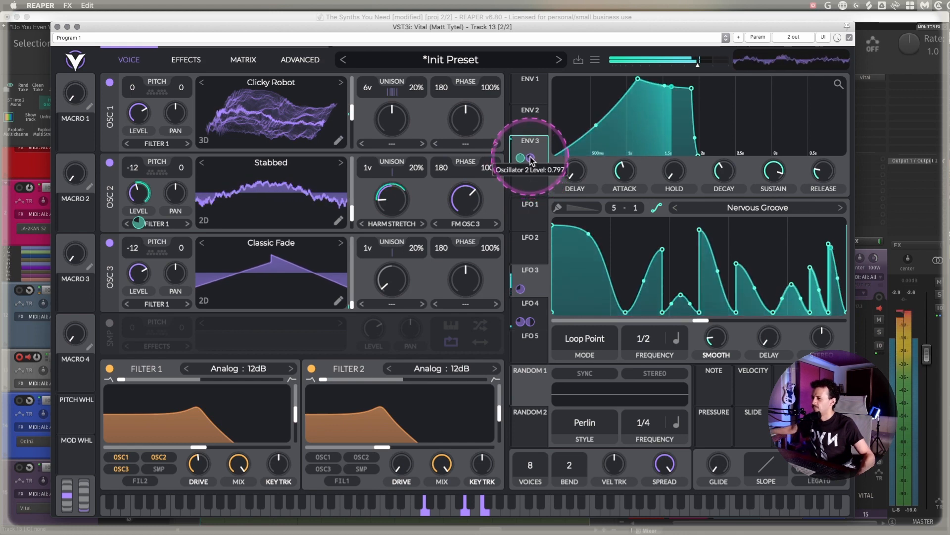
{"action": "right_click", "coordinate": [531, 159]}
{"action": "left_click", "coordinate": [542, 151]}
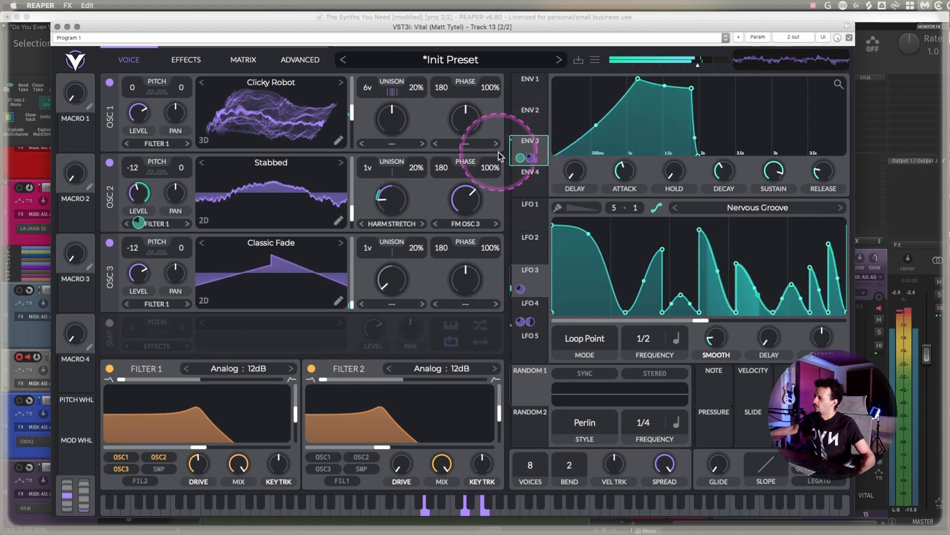
{"action": "left_click_drag", "start_coordinate": [141, 195], "coordinate": [138, 202]}
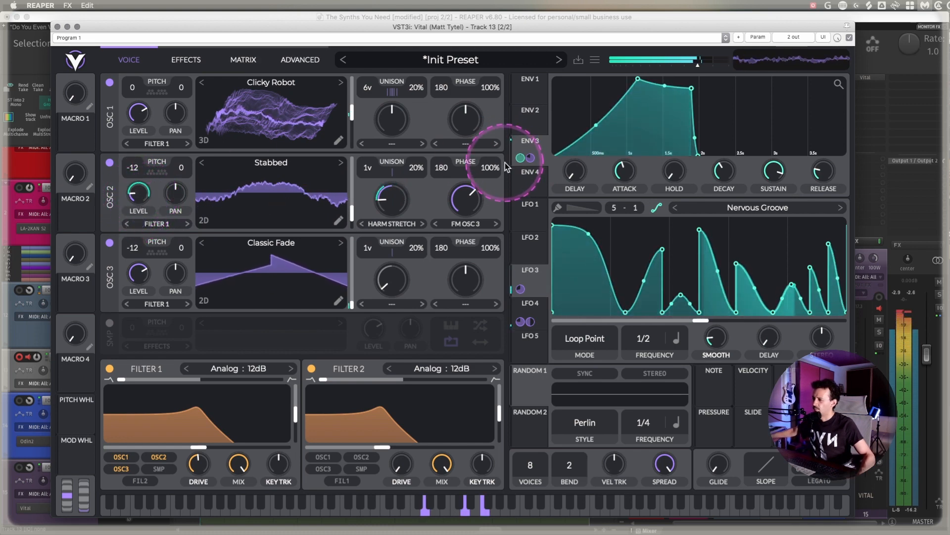
{"action": "left_click", "coordinate": [534, 168]}
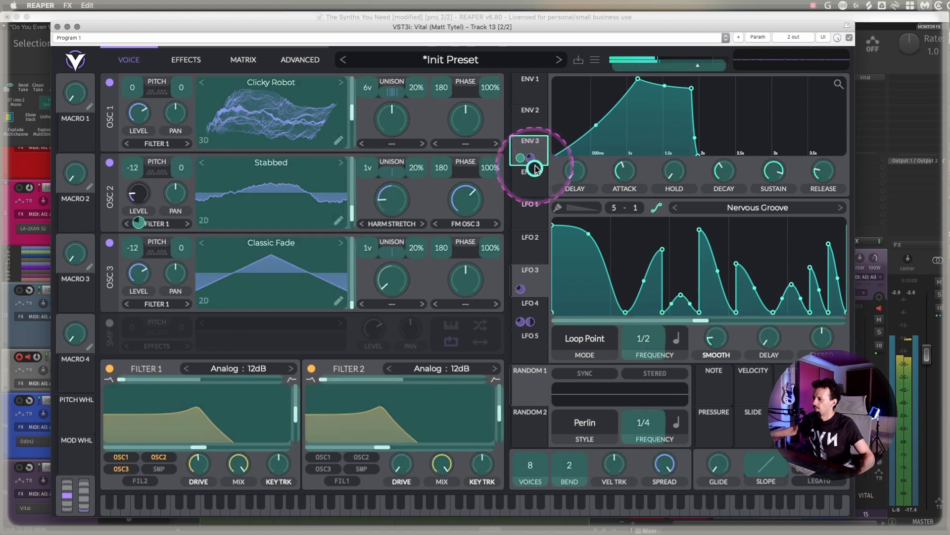
- Modulate oscillator 2's level with LFO 2 as well, keeping Trigger mode and changing the LFO shape to Sin
{"action": "left_click", "coordinate": [543, 252]}
{"action": "left_click_drag", "start_coordinate": [530, 252], "coordinate": [143, 197]}
{"action": "left_click", "coordinate": [585, 282]}
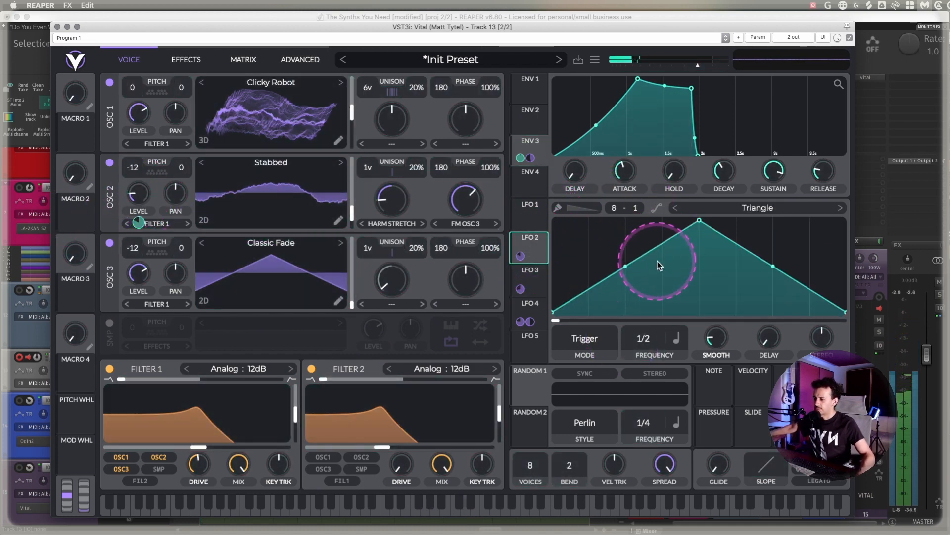
{"action": "left_click", "coordinate": [590, 338]}
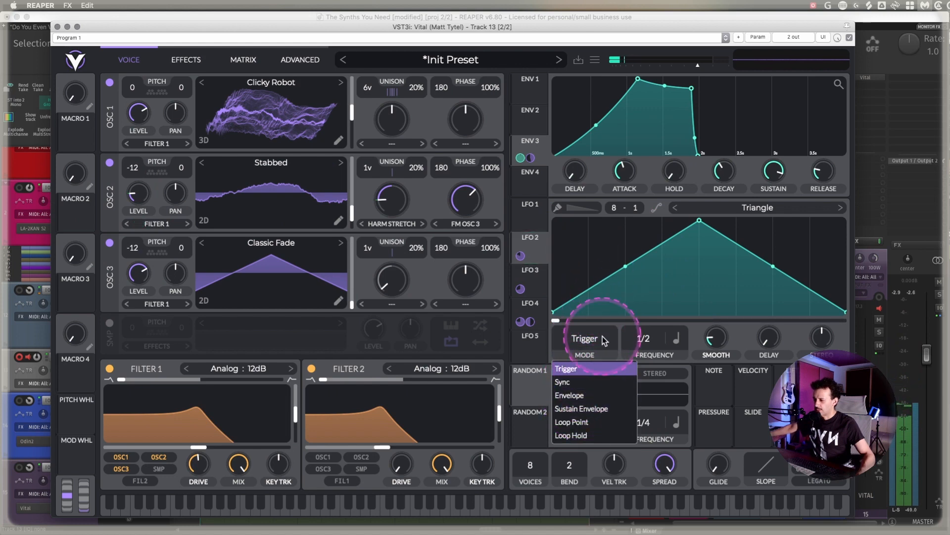
{"action": "left_click", "coordinate": [757, 208]}
{"action": "left_click", "coordinate": [742, 112]}
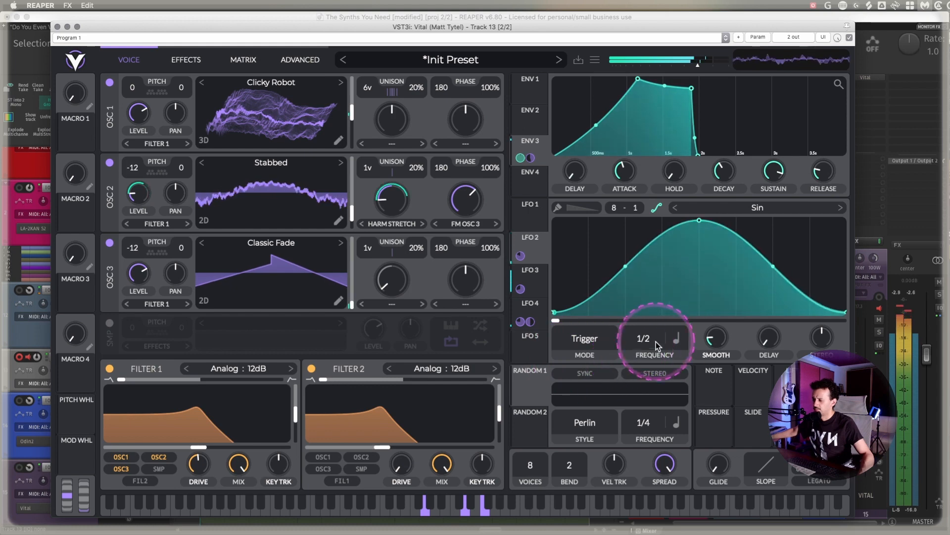
- Set LFO 2's frequency to 2/1 and reduce its modulation amount on oscillator 2's level
{"action": "left_click", "coordinate": [678, 339]}
{"action": "left_click", "coordinate": [685, 369]}
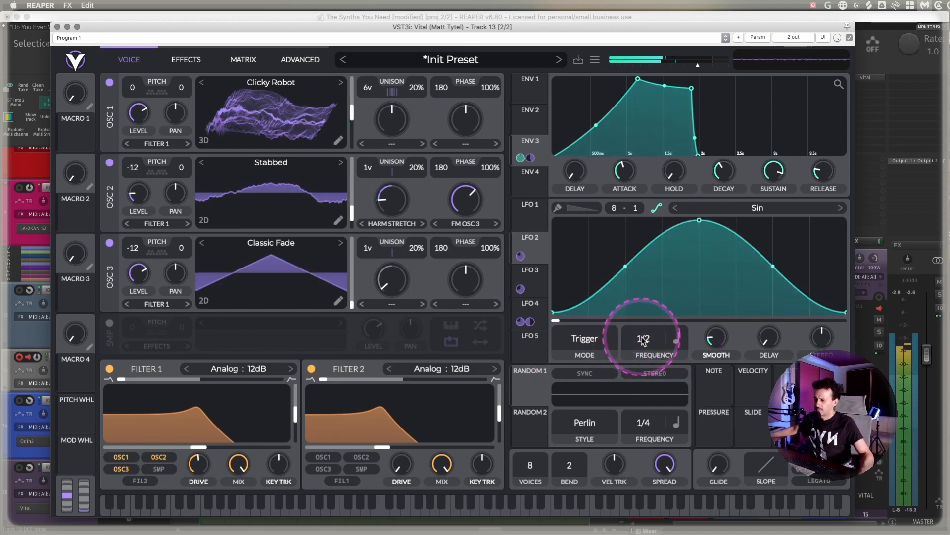
{"action": "left_click_drag", "start_coordinate": [644, 341], "coordinate": [646, 381]}
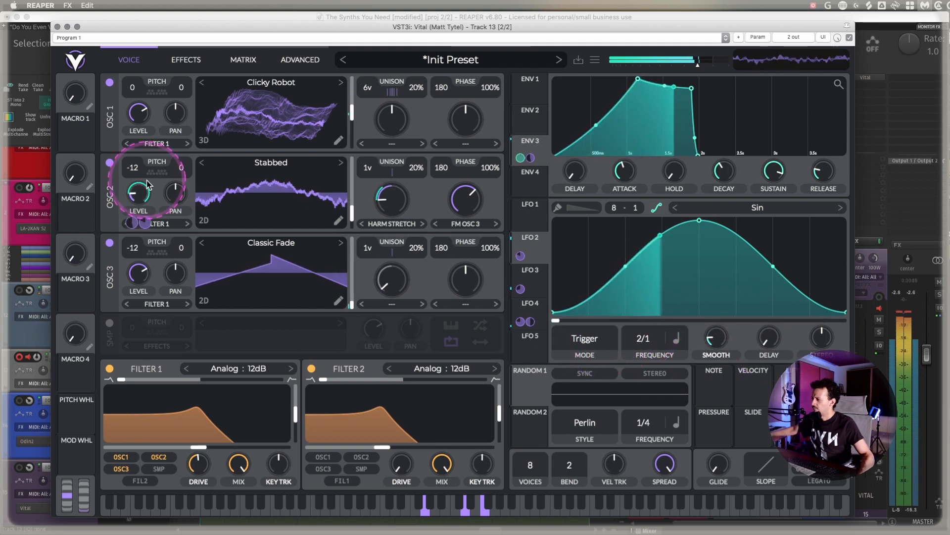
{"action": "left_click_drag", "start_coordinate": [530, 259], "coordinate": [528, 256]}
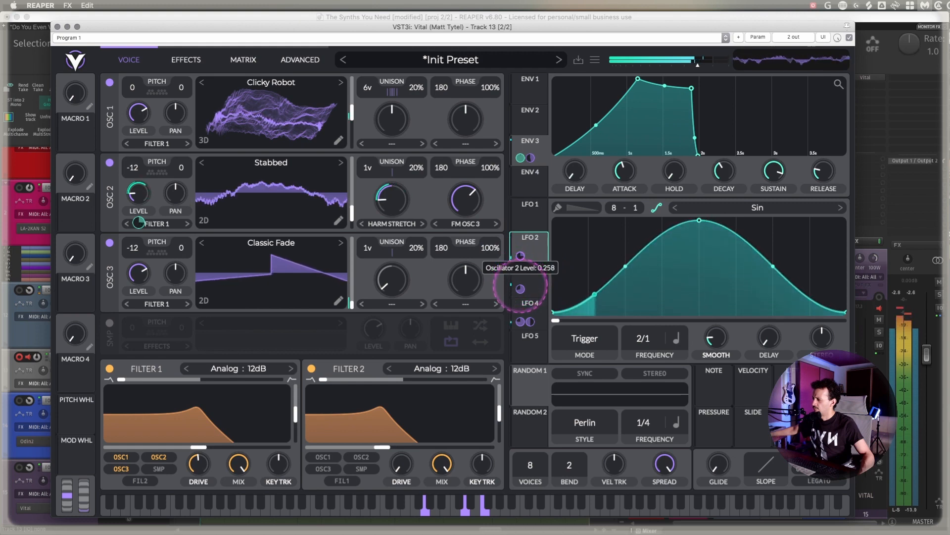
{"action": "left_click_drag", "start_coordinate": [521, 297], "coordinate": [522, 254]}
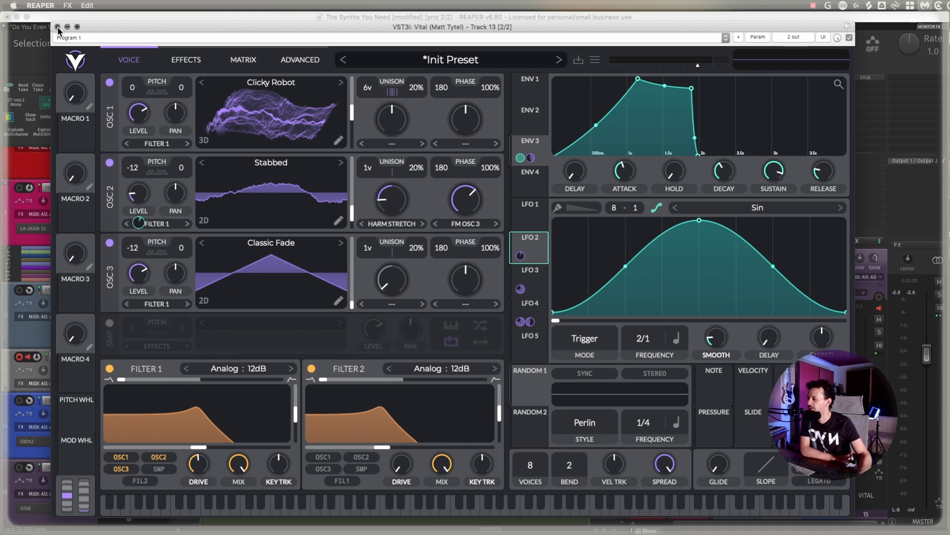
- Close Vital and open Odin2 on the ODIN II track to review its Modulation Matrix and Arpeggiator
{"action": "left_click", "coordinate": [57, 27]}
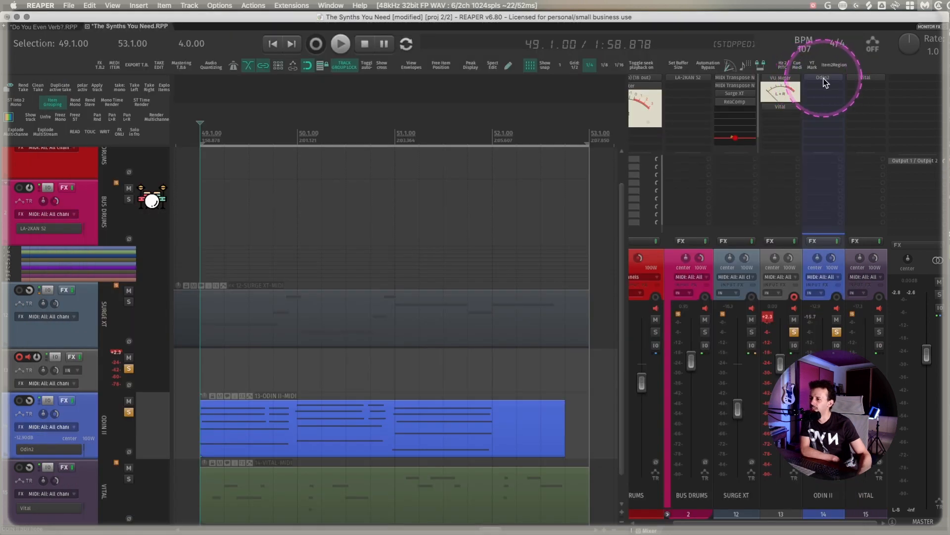
{"action": "left_click", "coordinate": [830, 78]}
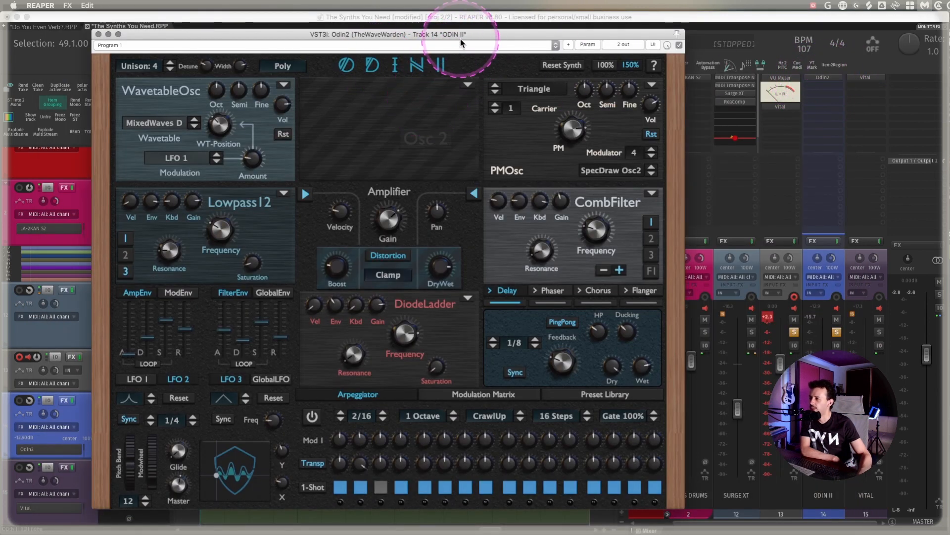
{"action": "left_click_drag", "start_coordinate": [460, 38], "coordinate": [464, 31]}
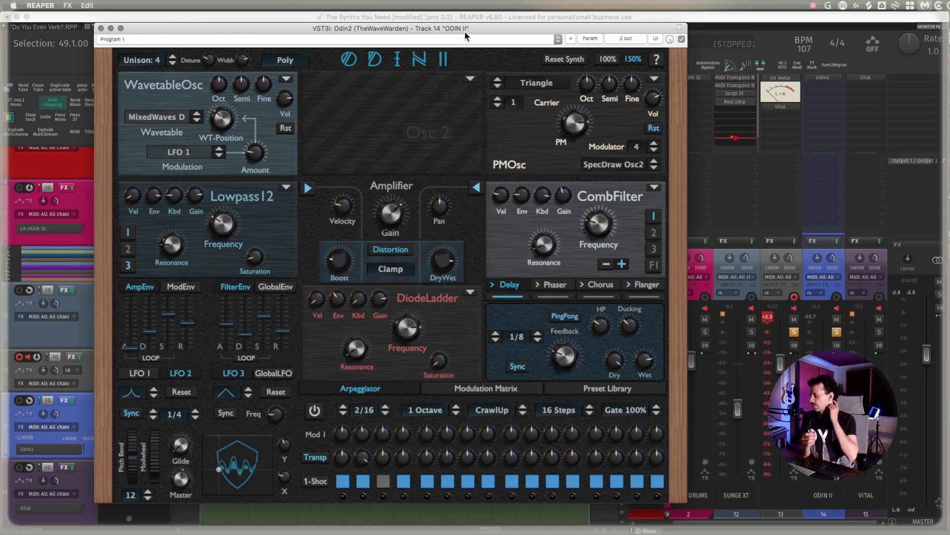
{"action": "left_click", "coordinate": [498, 388]}
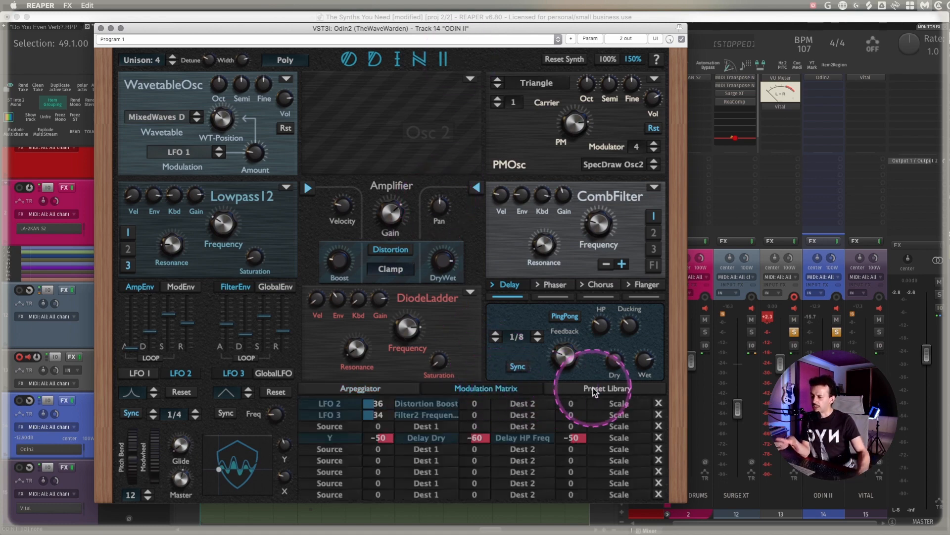
{"action": "left_click", "coordinate": [411, 388]}
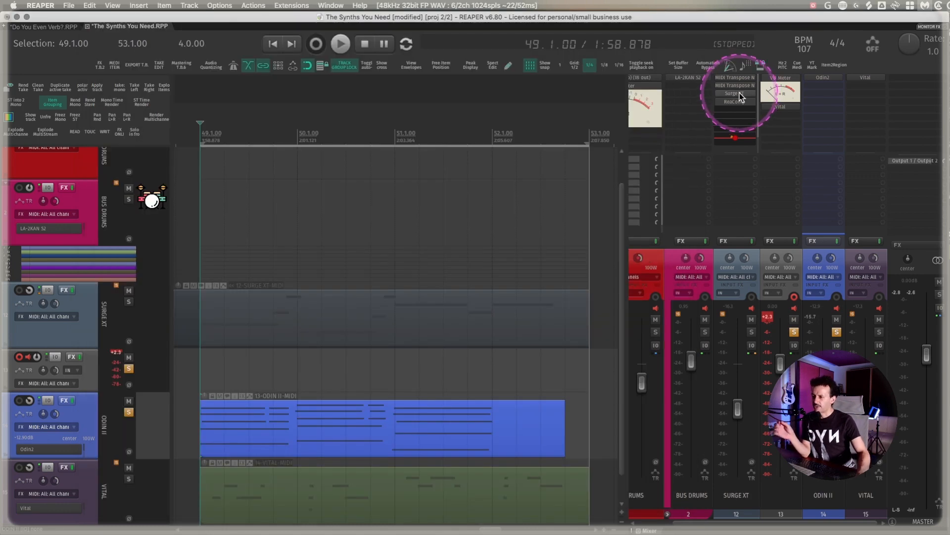
- Open Surge XT on its track, make scene B's oscillator 1 a wavetable oscillator, lower Skew Vertical and raise Morph, Saturate and Formant
{"action": "left_click", "coordinate": [739, 93]}
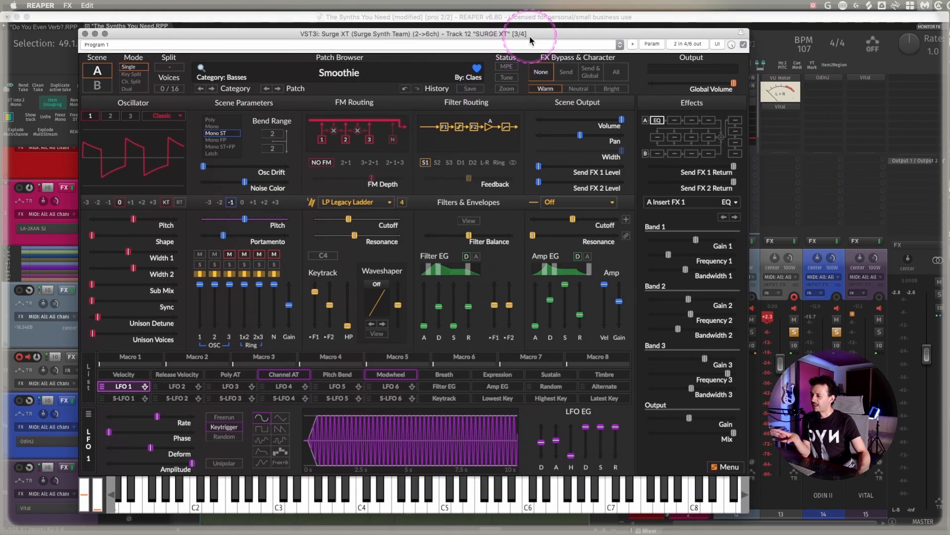
{"action": "left_click", "coordinate": [173, 119]}
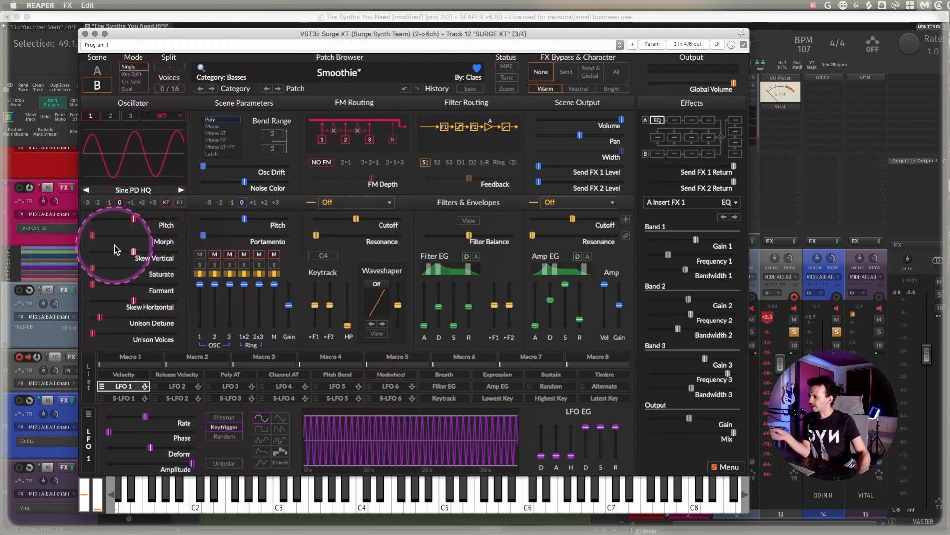
{"action": "left_click_drag", "start_coordinate": [91, 235], "coordinate": [158, 232]}
{"action": "mouse_move", "coordinate": [92, 268]}
{"action": "left_mouse_down"}
{"action": "mouse_move", "coordinate": [161, 268]}
{"action": "mouse_move", "coordinate": [83, 253]}
{"action": "left_mouse_up"}
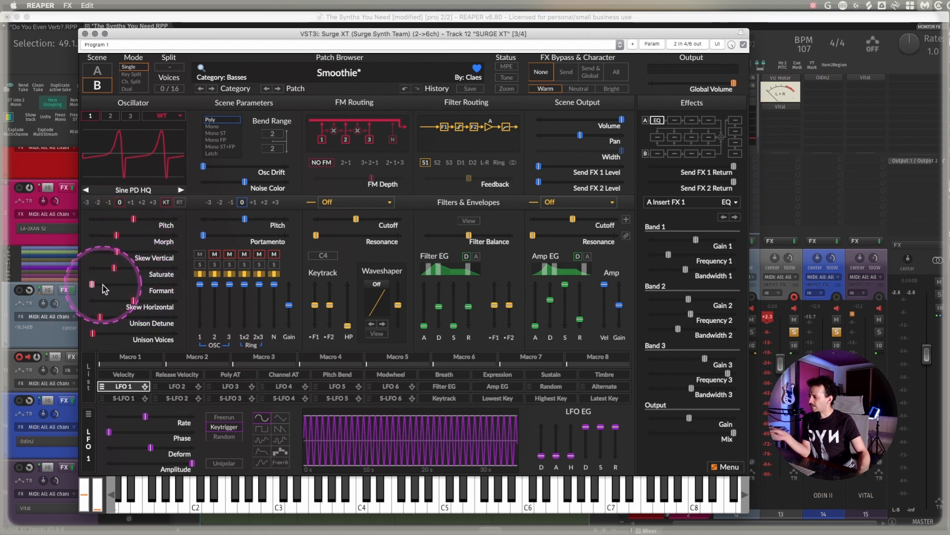
{"action": "left_click_drag", "start_coordinate": [104, 286], "coordinate": [120, 297]}
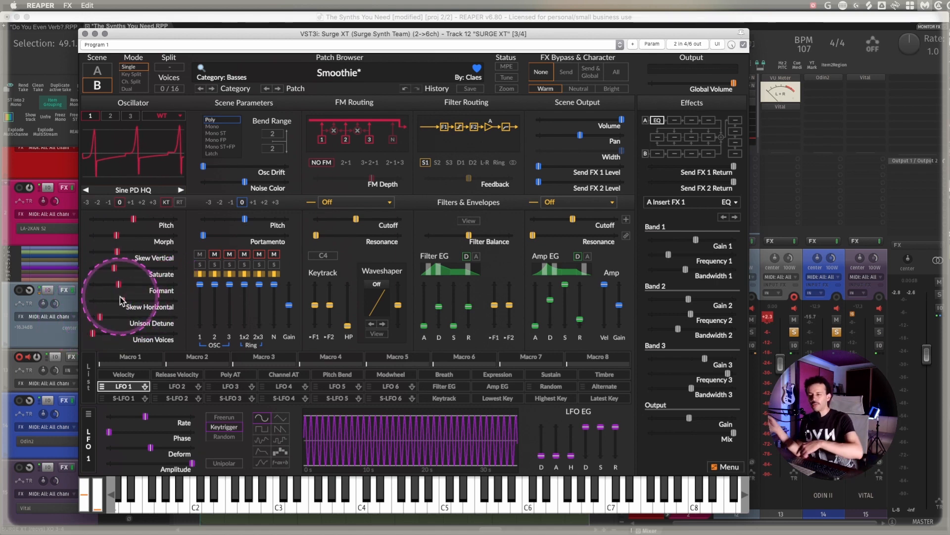